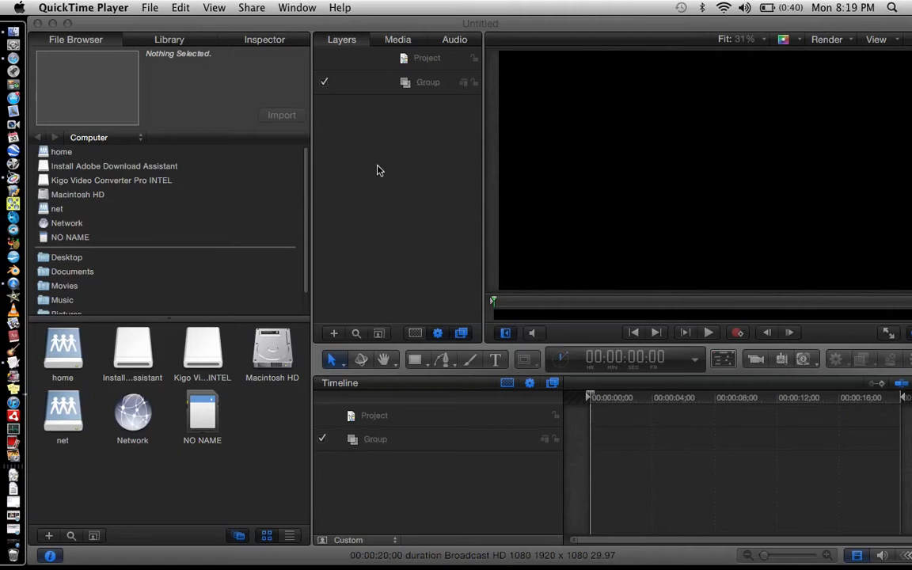
Switch to Motion and import the clip MVI_8309 from the Movies media library into the project.
click(143, 6)
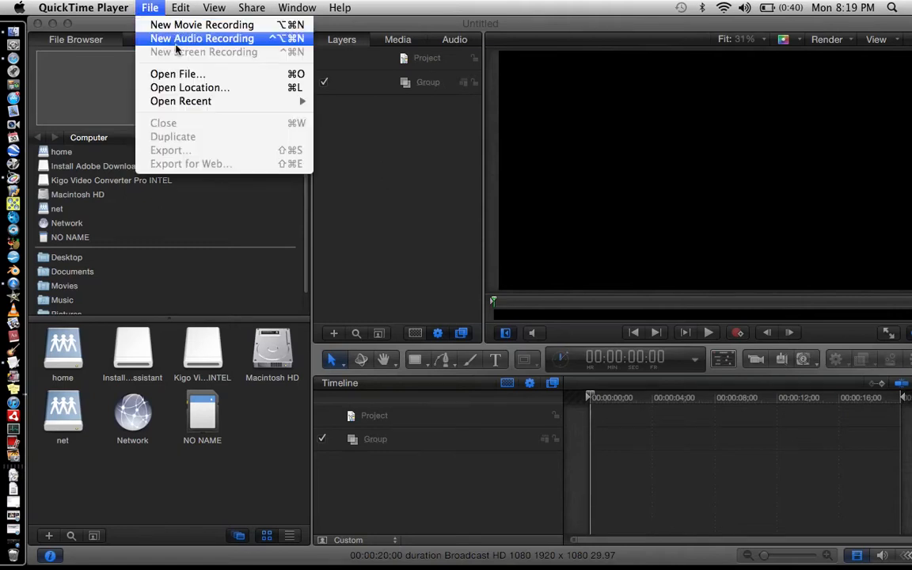
click(378, 167)
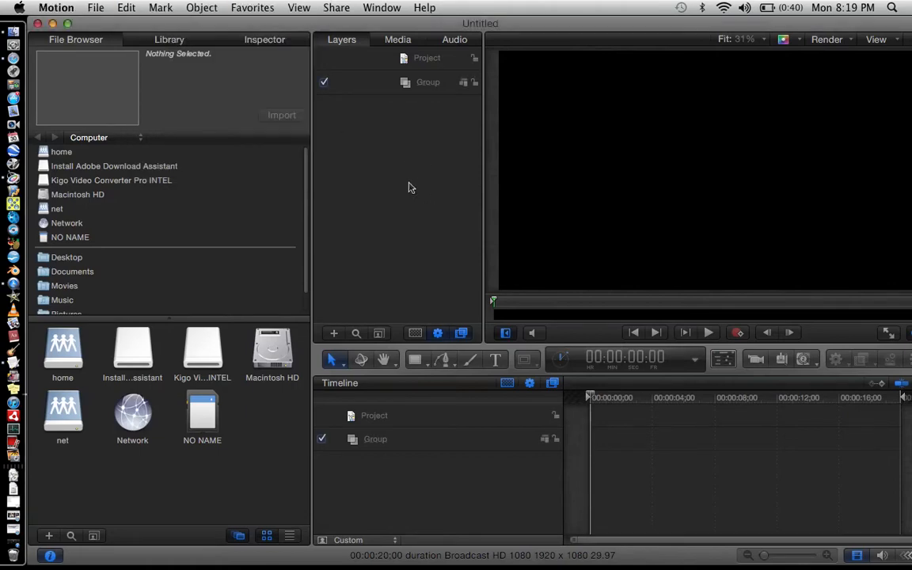
click(77, 6)
mouse_move(96, 8)
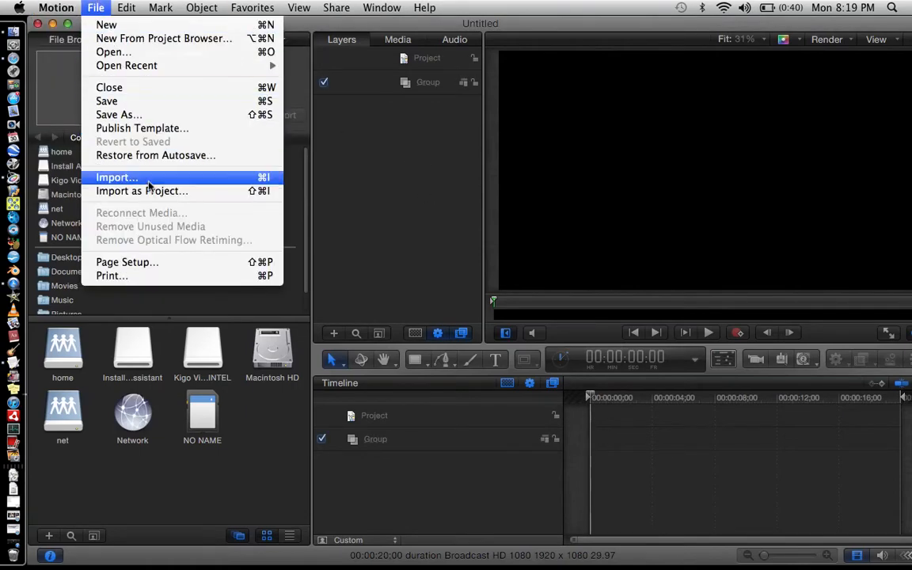
click(200, 184)
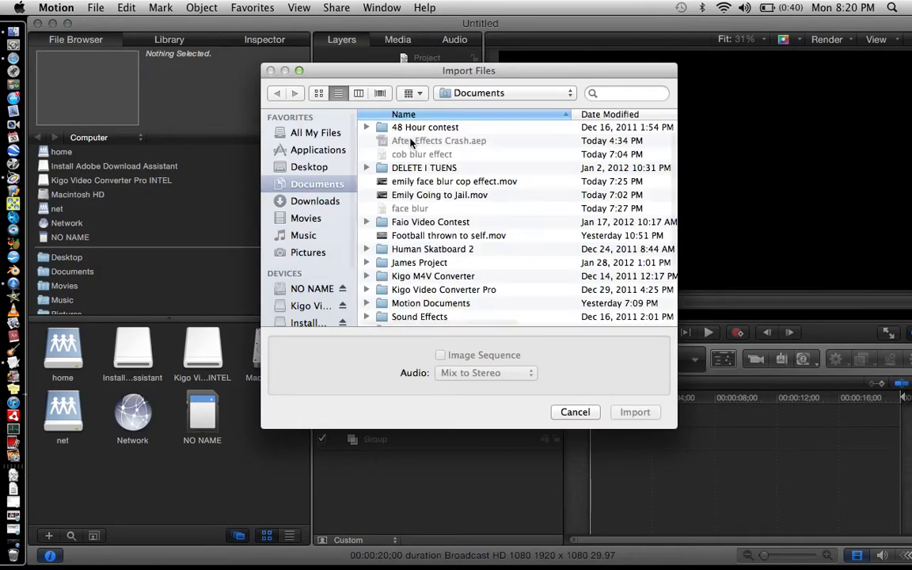
scroll(328, 273, down, 5)
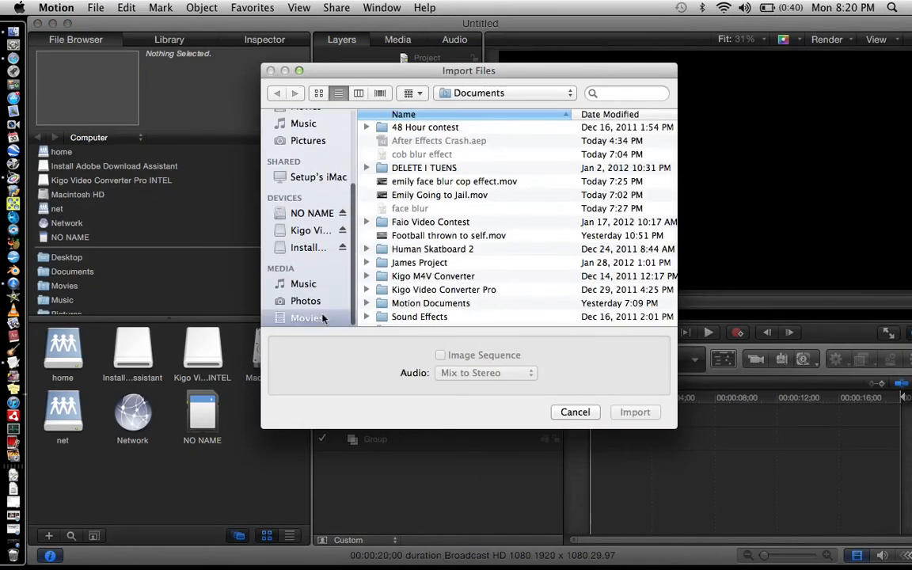
click(301, 317)
scroll(479, 251, down, 15)
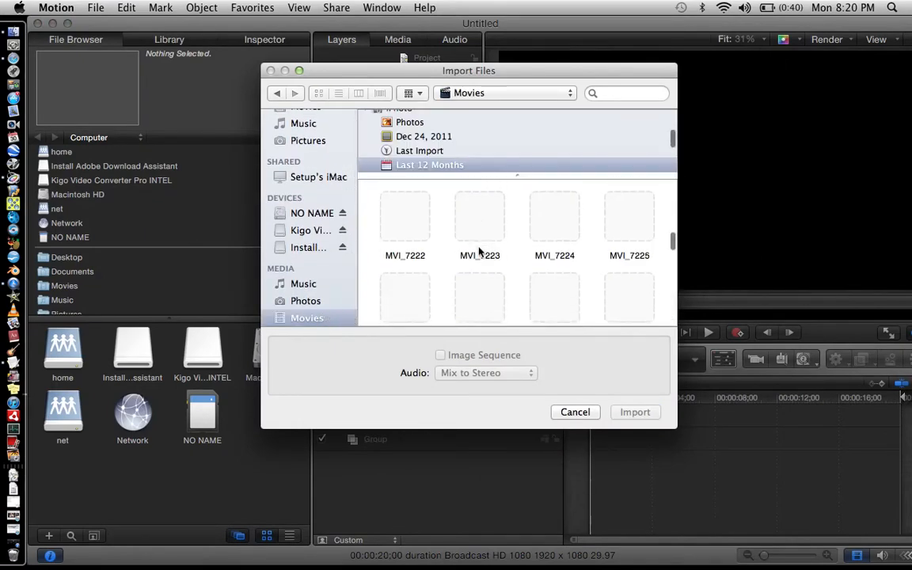
scroll(479, 252, down, 10)
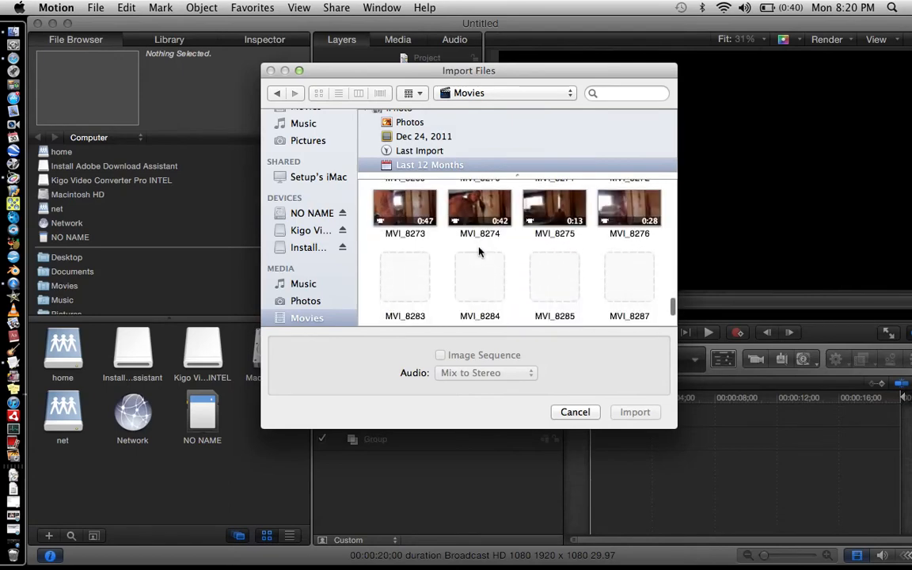
scroll(478, 250, up, 3)
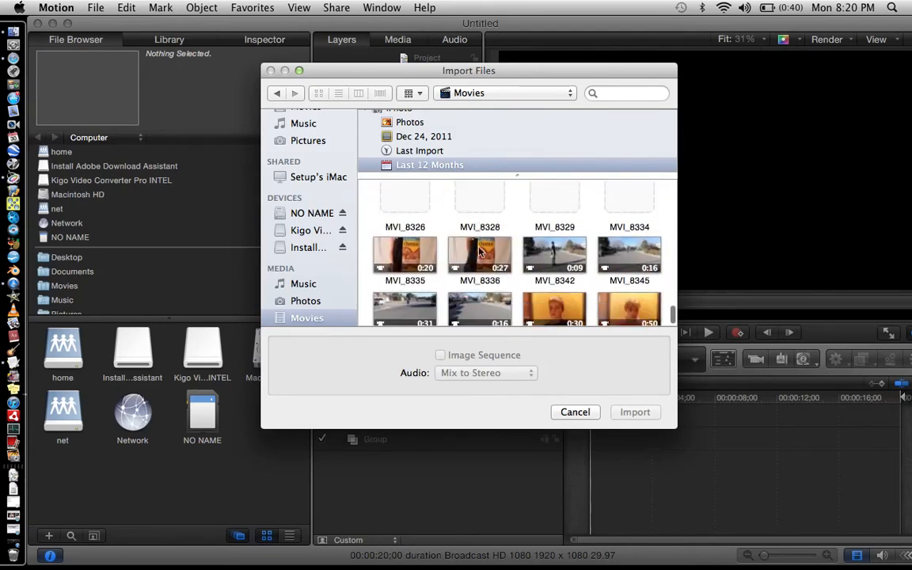
scroll(478, 251, up, 1)
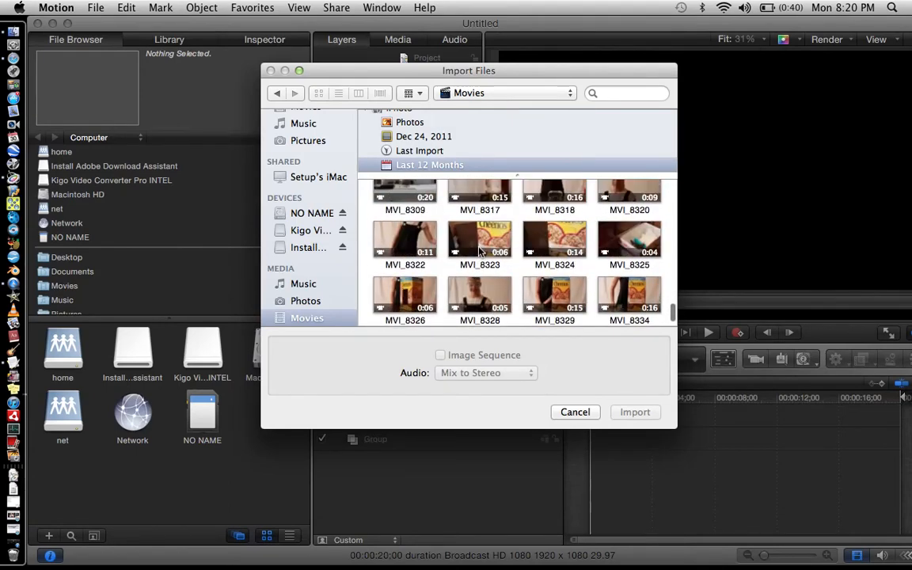
click(414, 197)
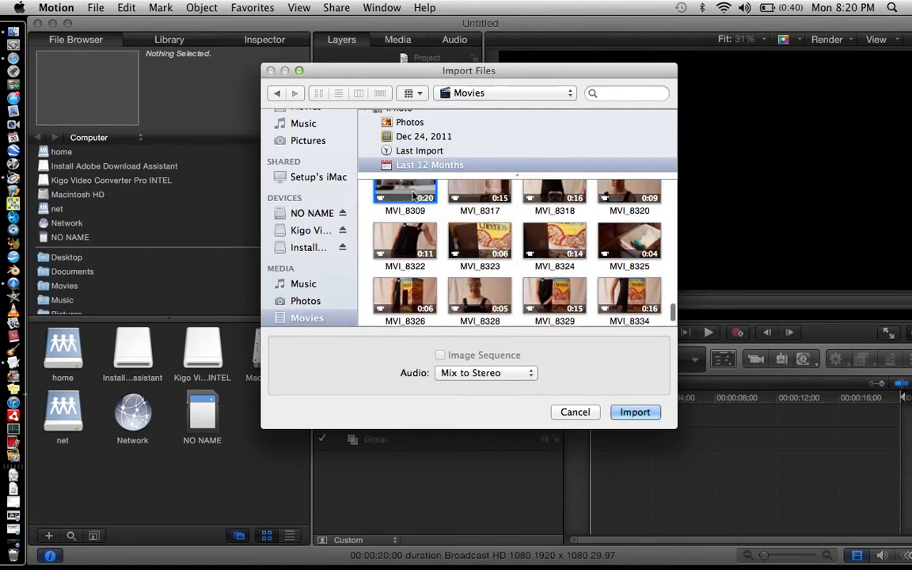
click(653, 410)
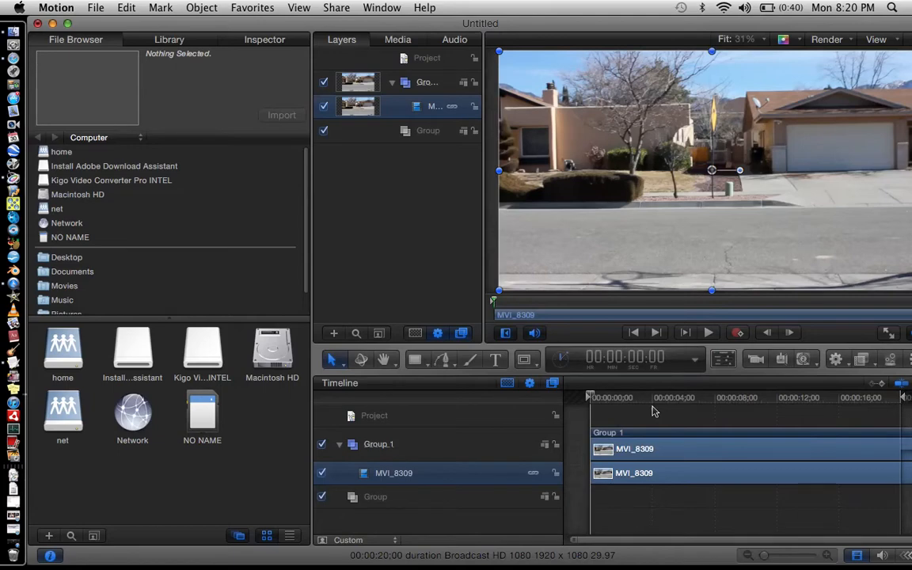
Play back the imported clip from the start to review the footage.
mouse_move(617, 428)
mouse_down()
mouse_move(589, 423)
mouse_move(637, 432)
mouse_move(607, 438)
mouse_move(590, 424)
mouse_move(625, 435)
mouse_move(600, 431)
mouse_up()
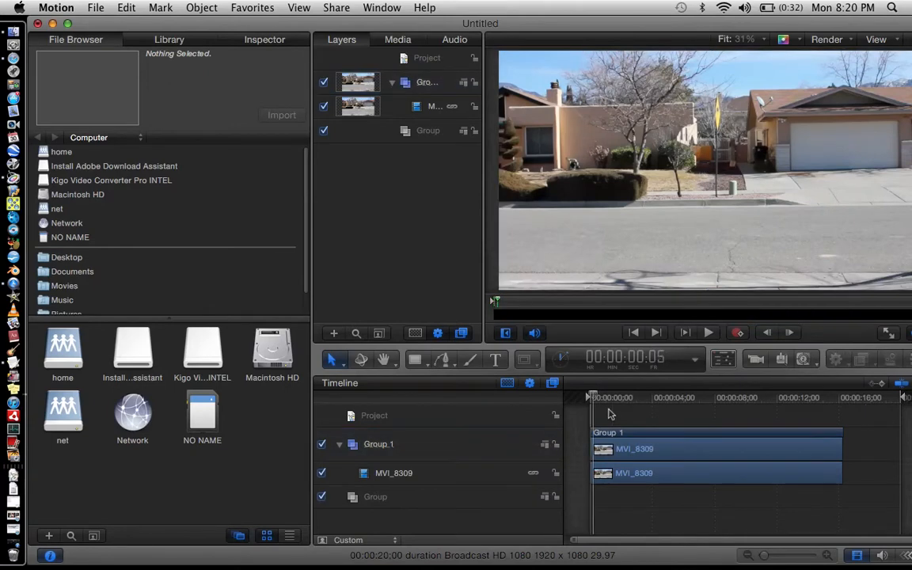
click(710, 332)
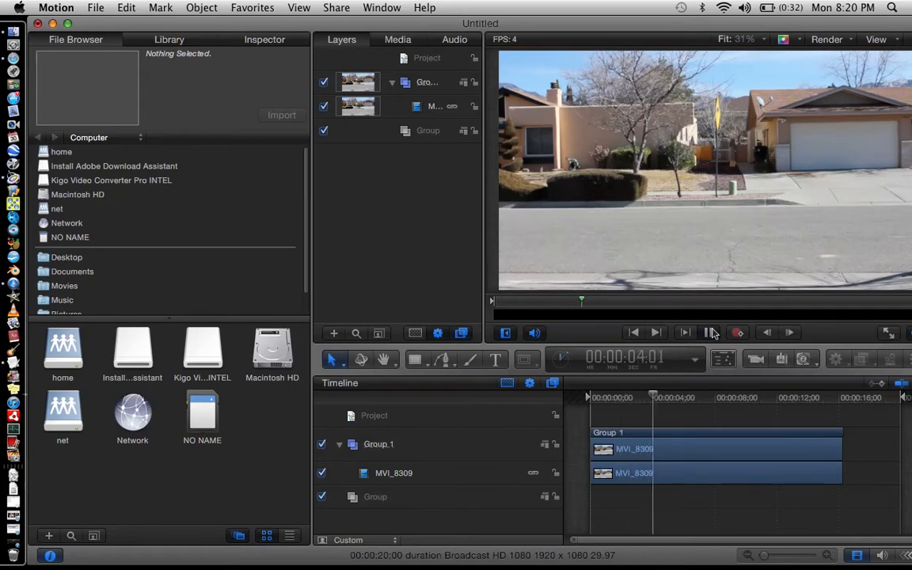
click(709, 332)
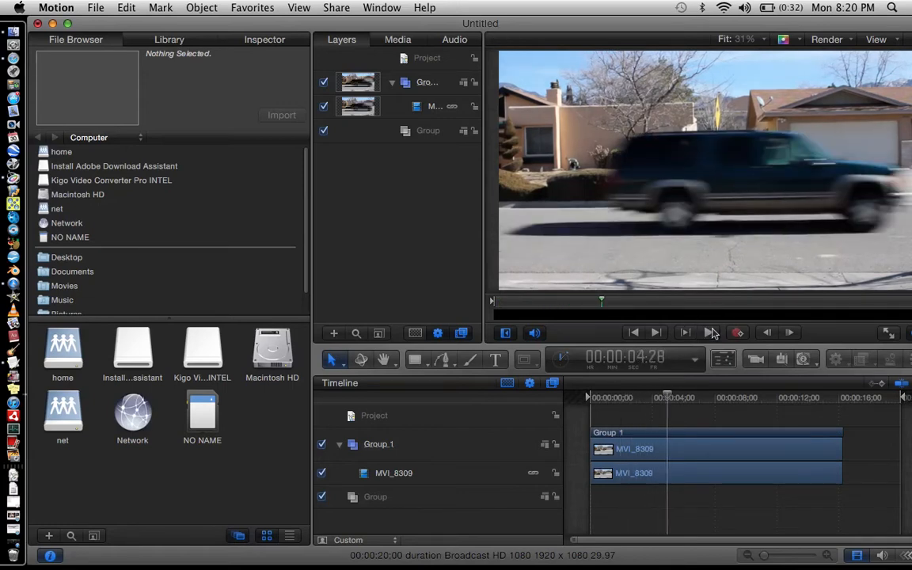
click(710, 332)
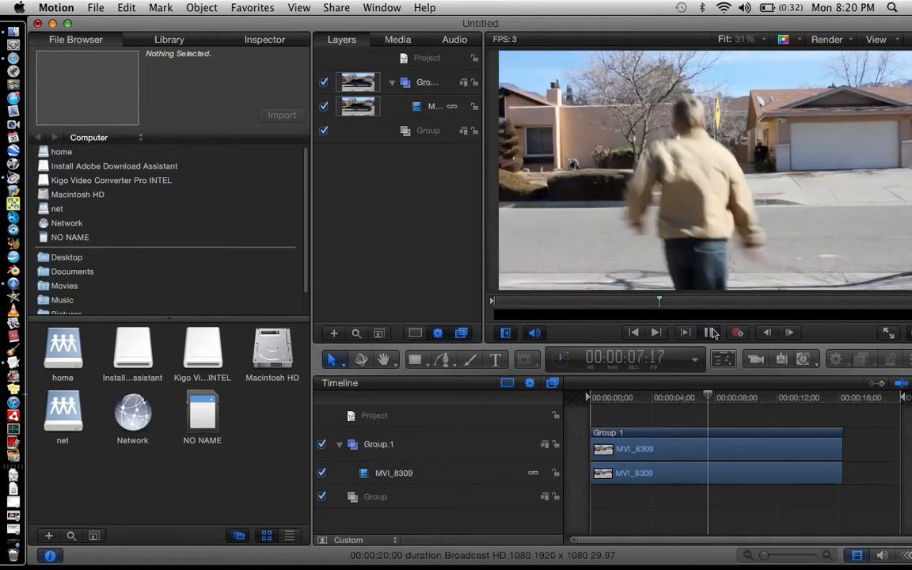
click(711, 333)
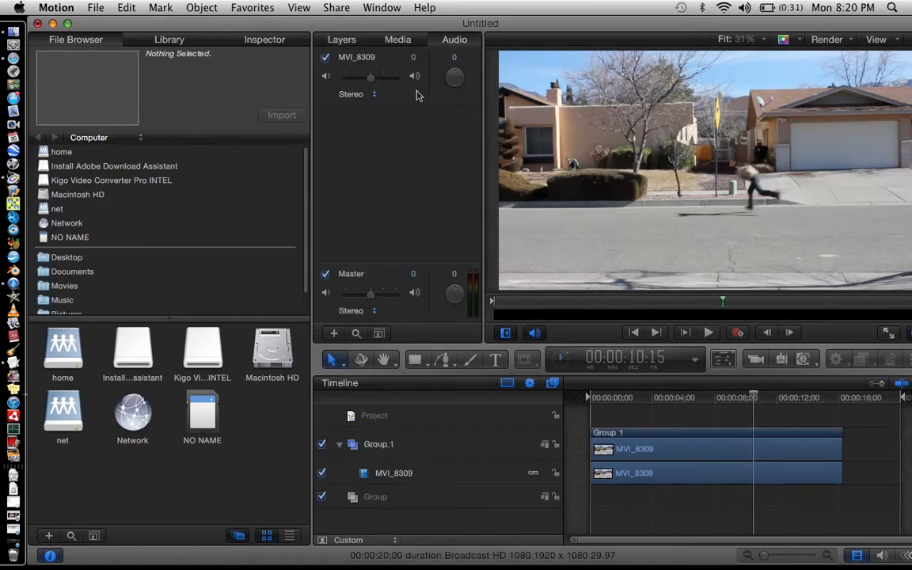
Split the MVI_8309 clip at 00:00:06:23, just before the person enters the frame.
click(343, 40)
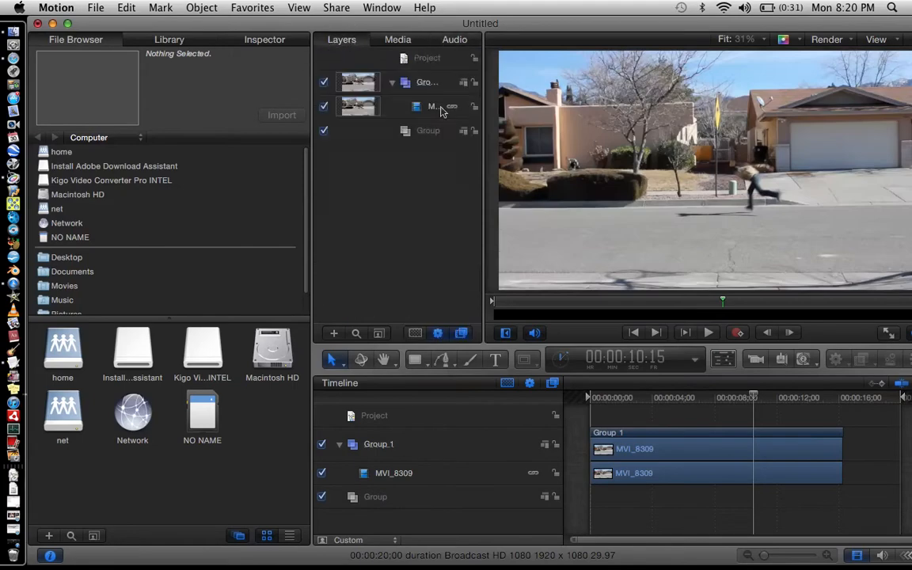
click(720, 399)
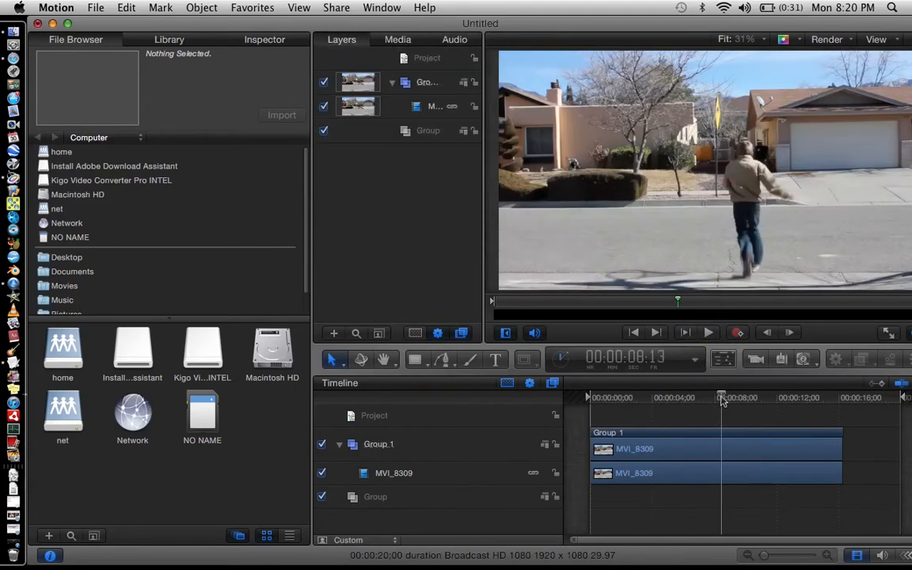
click(694, 397)
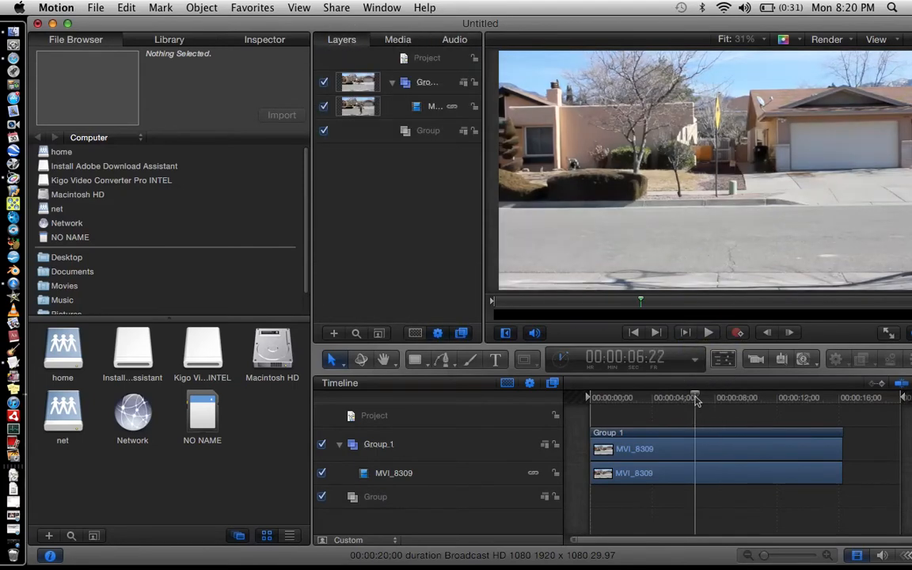
click(709, 399)
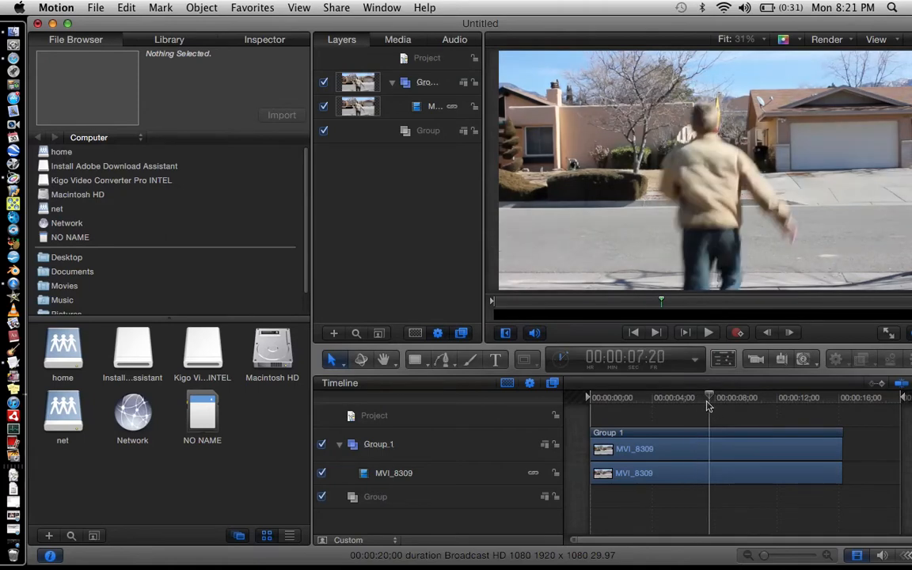
key(Left)
key(Left)
key(Left)
key(Left)
key(Left)
key(Left)
key(Left)
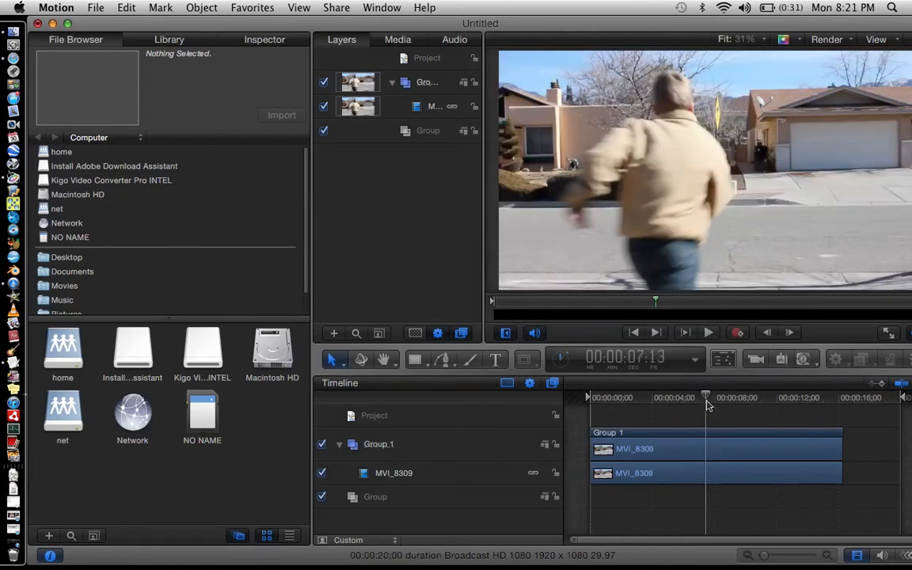
key(Left)
key(Left)
key(Left)
key(Left)
key(Left)
key(Left)
key(Left)
key(Left)
key(Left)
key(Left)
key(Left)
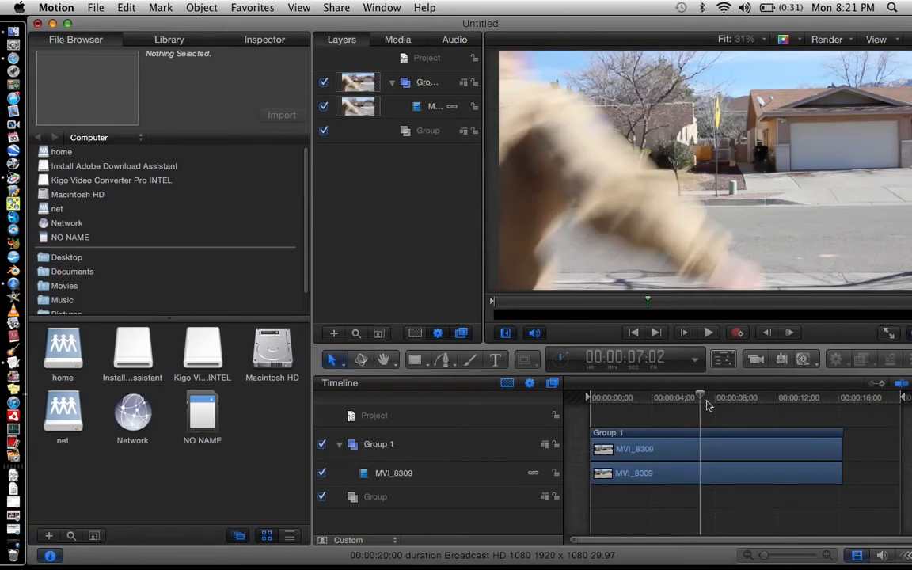
key(Left)
key(Left)
key(Left)
key(Left)
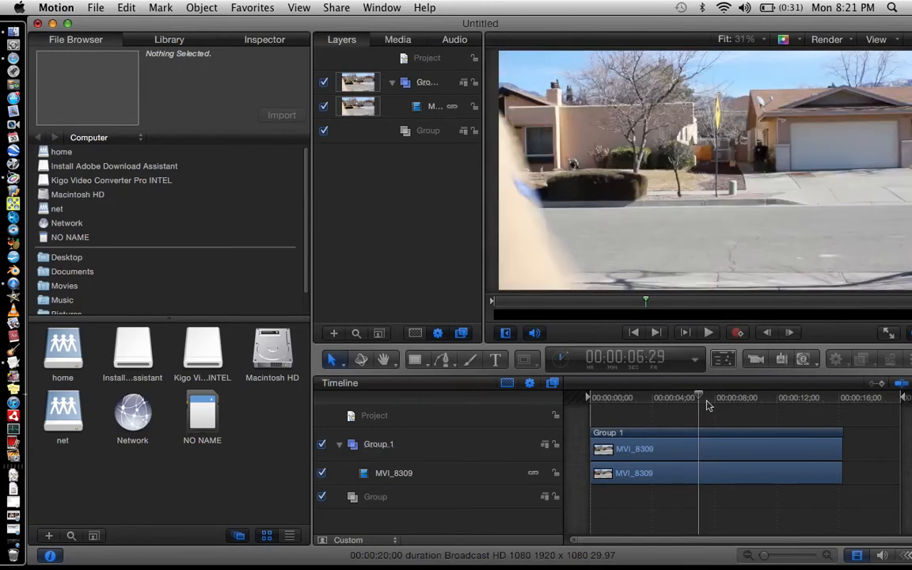
key(Left)
key(Left)
key(Left)
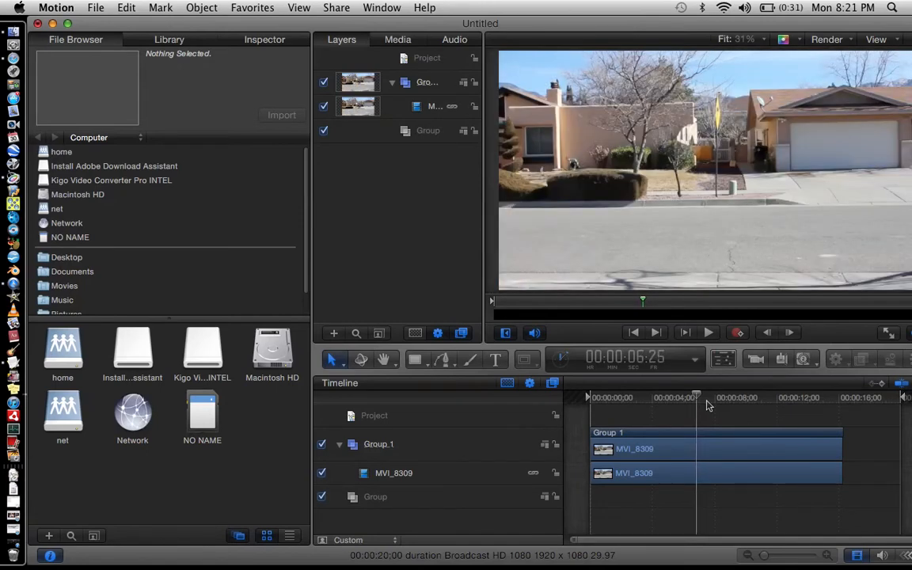
click(692, 447)
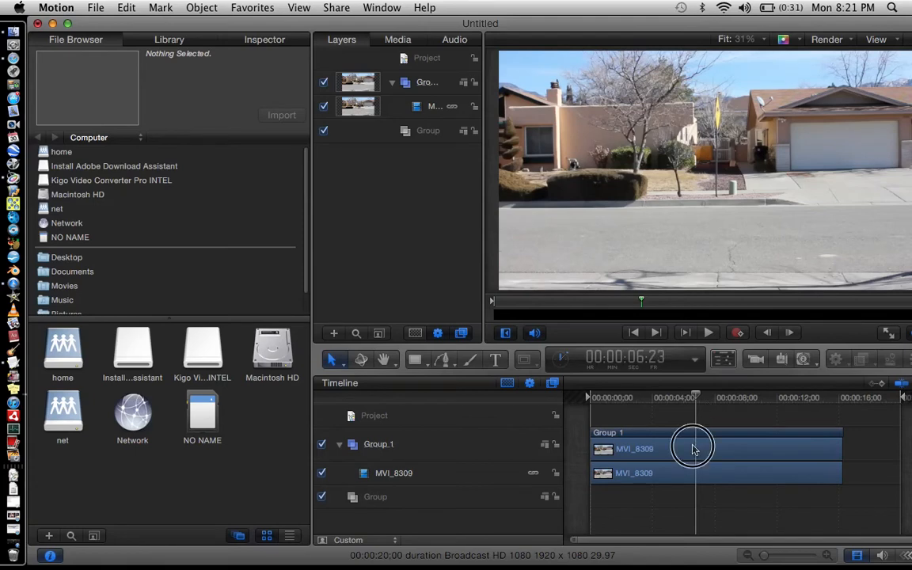
click(126, 7)
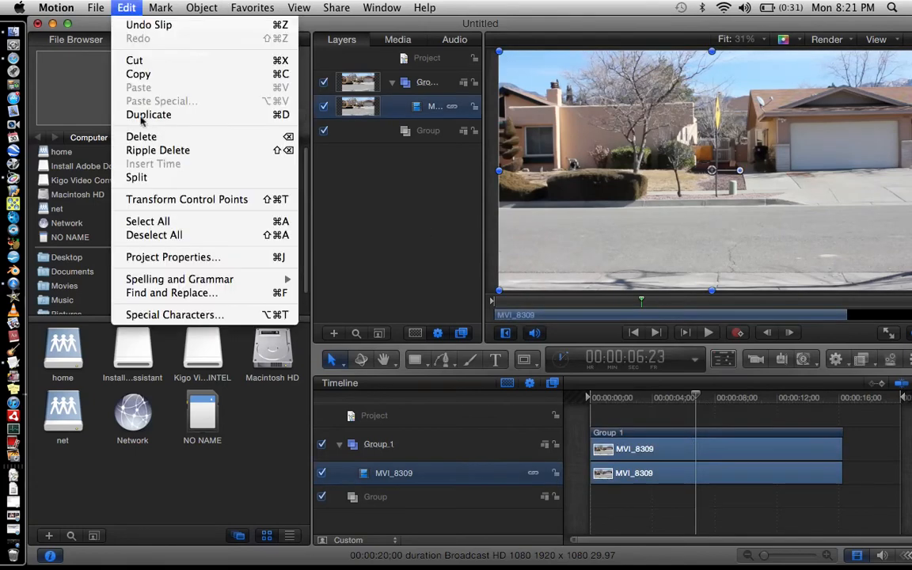
click(144, 180)
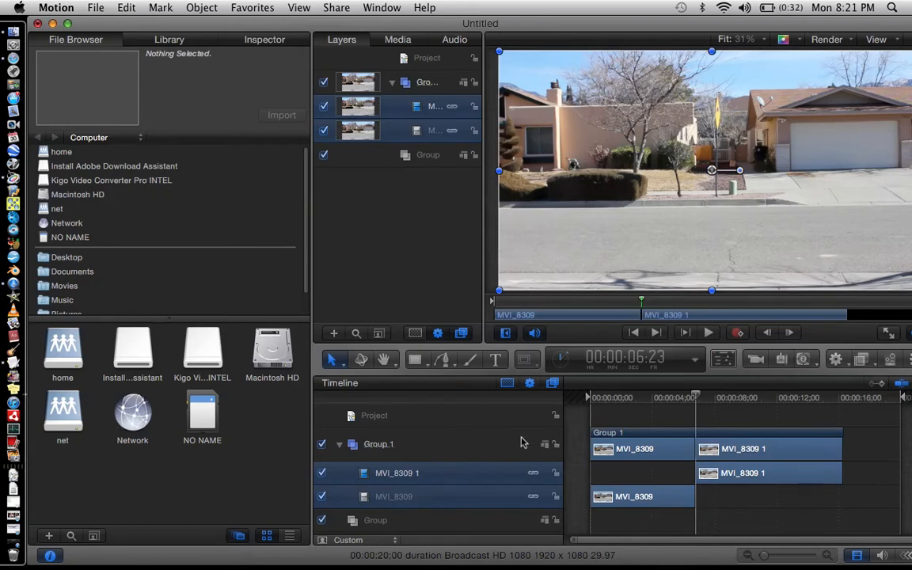
Trim the first MVI_8309 segment's end back to about 00:00:05:18 and shift the MVI_8309 1 segment slightly earlier.
click(723, 513)
click(669, 398)
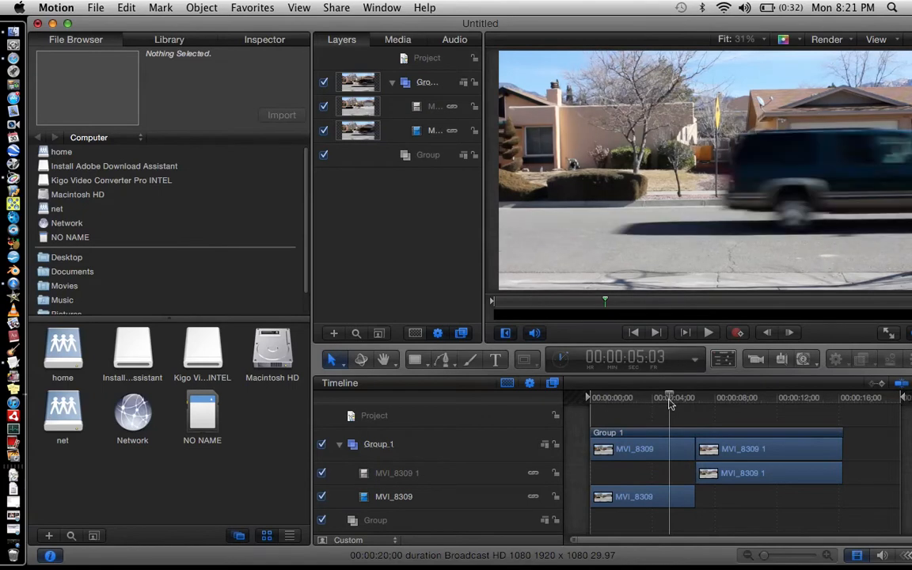
key(Right)
key(Right)
key(Right)
key(Right)
key(Right)
key(Right)
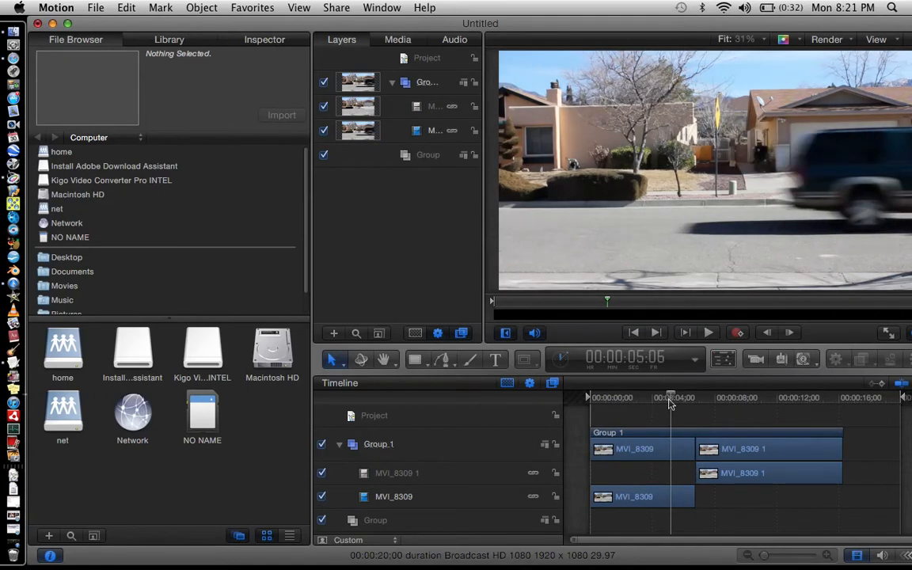
key(Right)
key(Right)
key(Right)
key(Right)
key(Right)
key(Right)
key(Right)
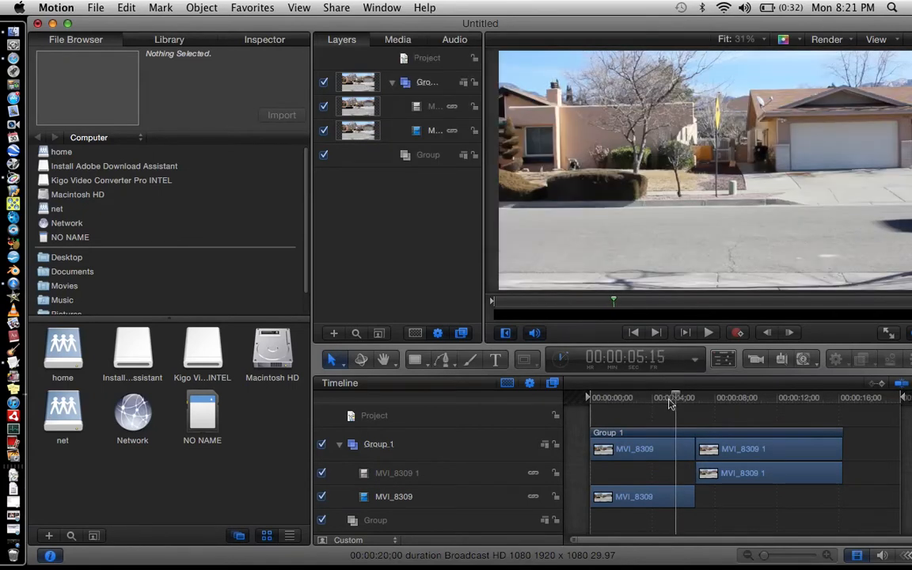
click(753, 42)
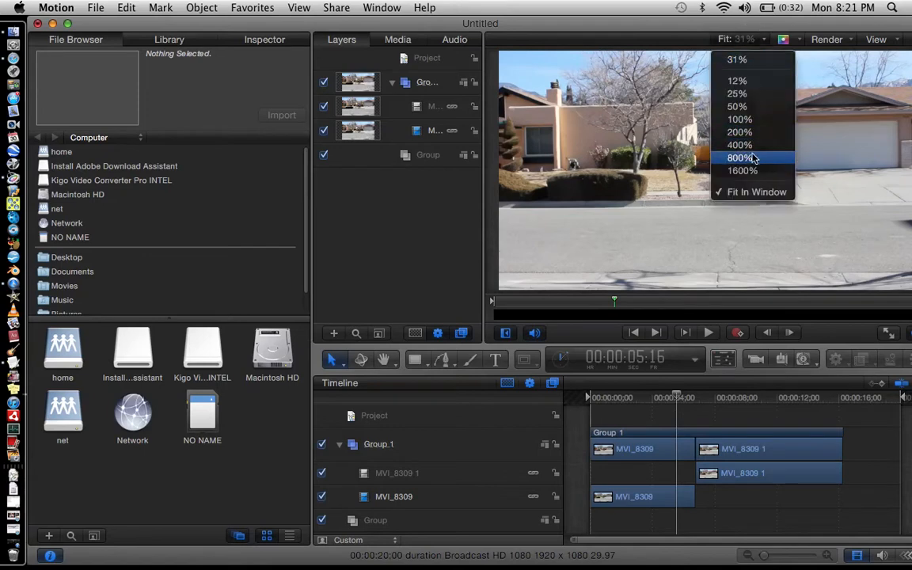
click(745, 95)
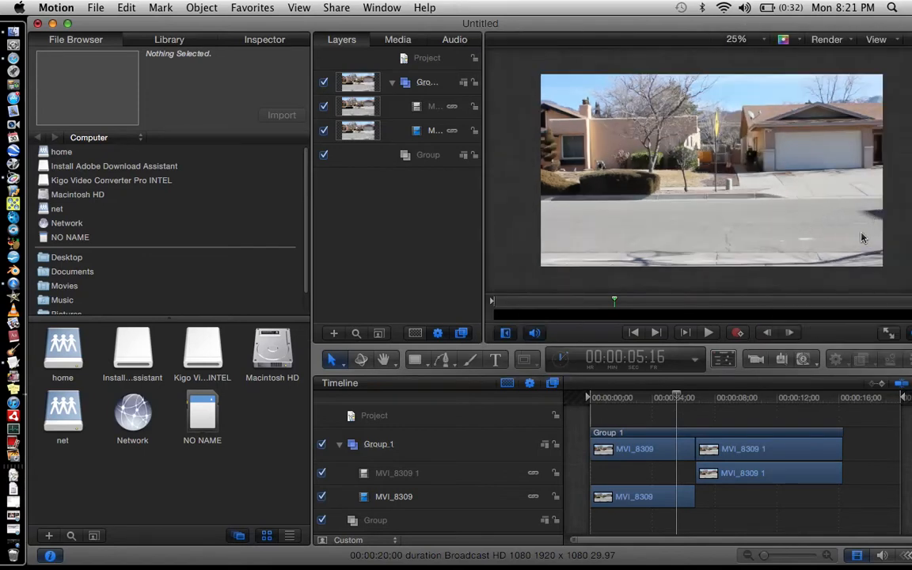
key(Right)
key(Right)
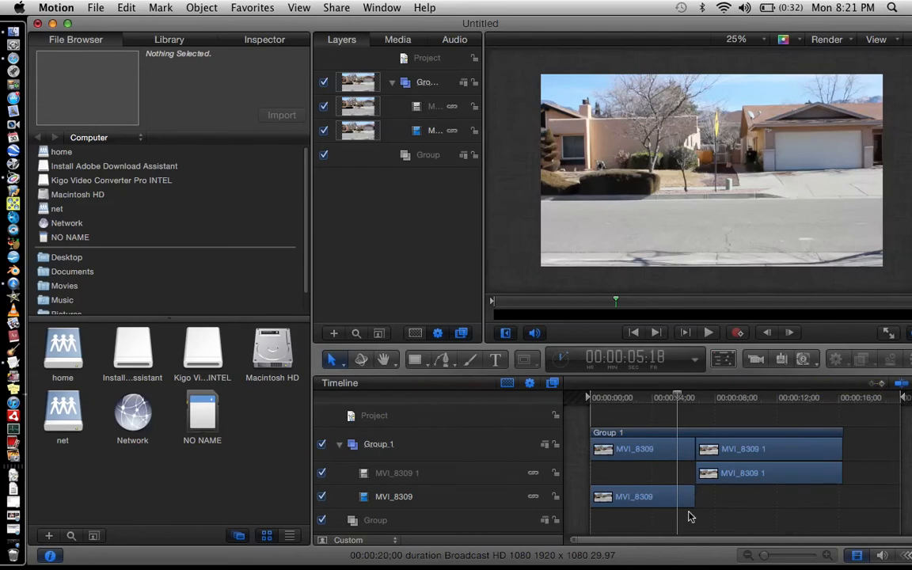
drag(694, 496, 678, 496)
click(715, 449)
drag(715, 449, 707, 450)
Step frame by frame through the MVI_8309 1 segment around 00:00:09:15 to review the cut.
drag(700, 397, 717, 395)
click(744, 395)
key(Left)
key(Left)
key(Left)
key(Left)
key(Left)
key(Left)
key(Left)
key(Left)
key(Left)
key(Left)
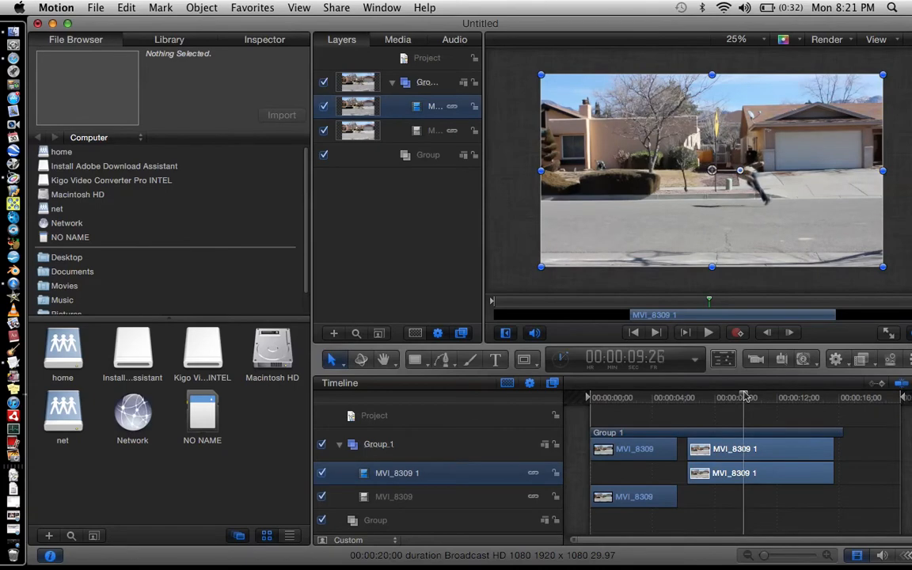
key(Left)
key(Left)
key(Left)
key(Left)
key(Left)
key(Left)
key(Left)
key(Left)
key(Left)
key(Left)
key(Left)
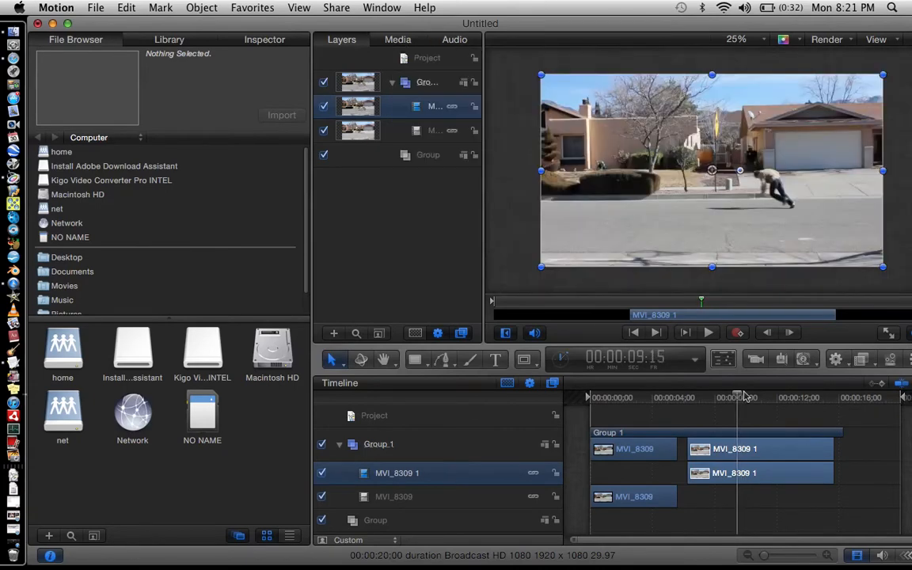
Step frame by frame to 00:00:09:06 and trim the ends of the MVI_8309 1 segment and Group 1 back to the playhead.
key(Left)
key(Left)
key(Left)
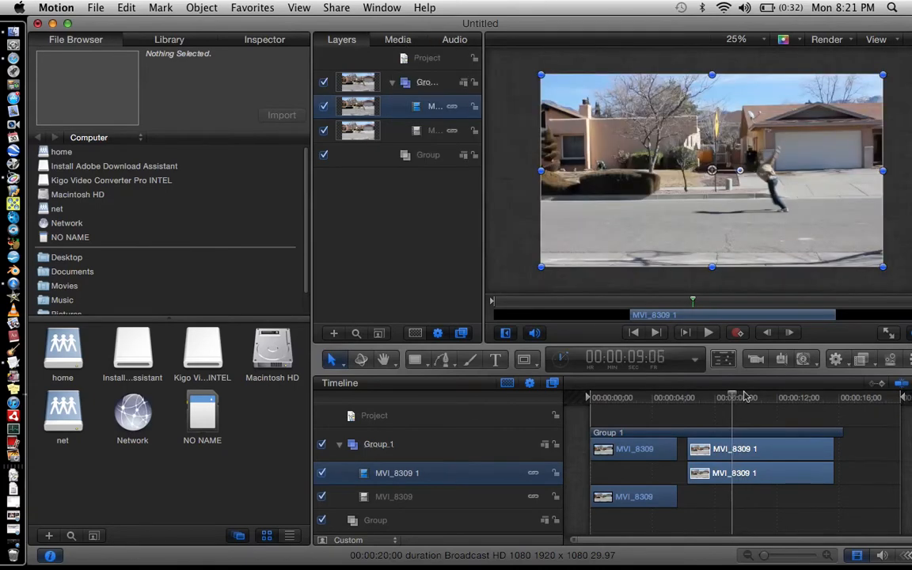
key(Left)
key(Left)
key(Left)
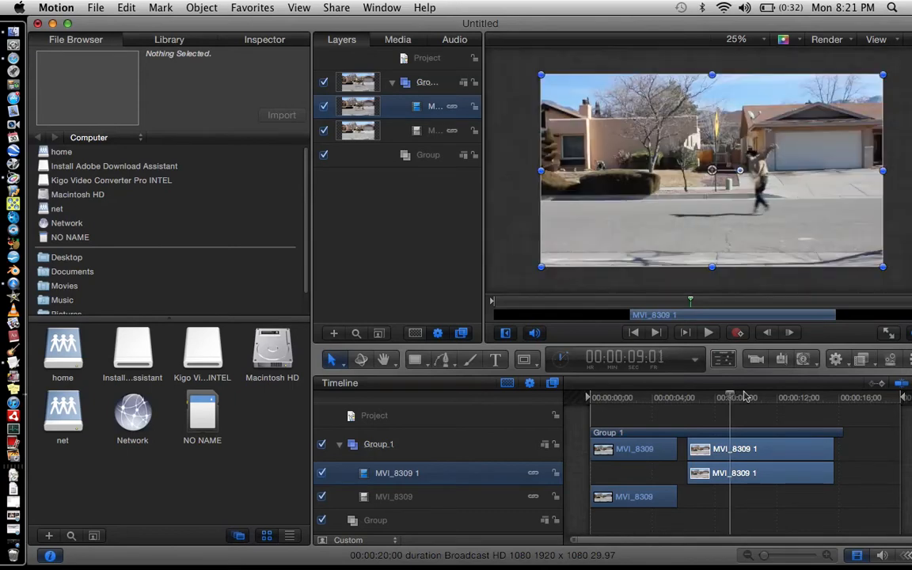
key(Right)
key(Right)
key(Right)
key(Right)
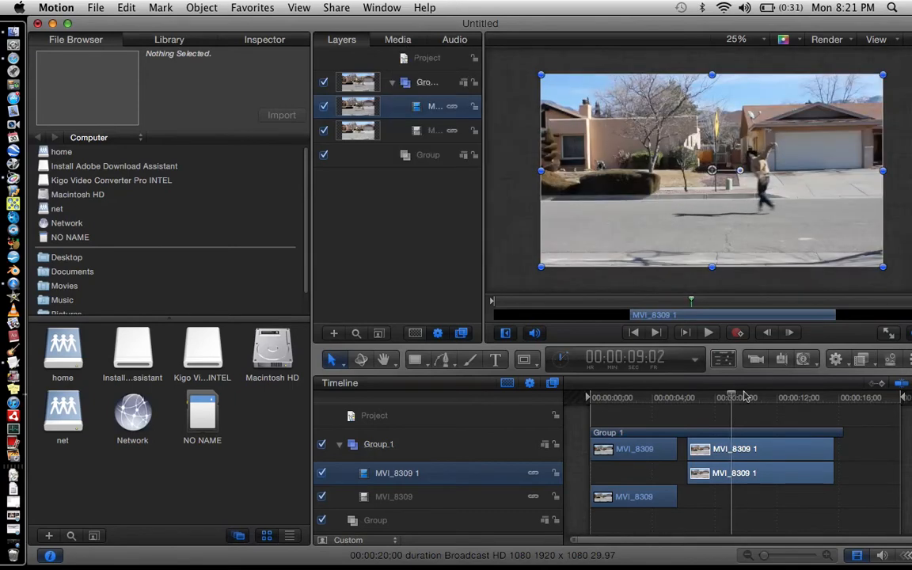
key(Right)
key(Right)
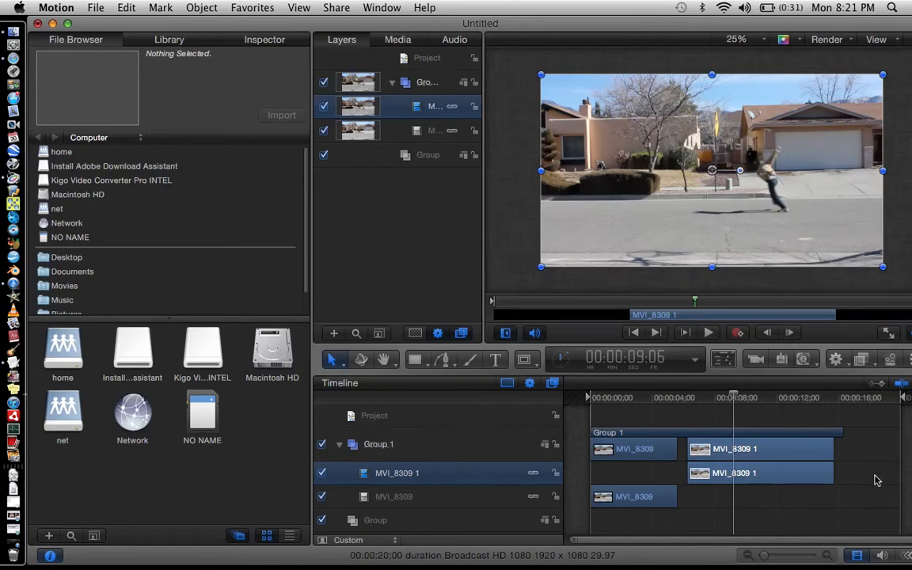
drag(831, 457, 730, 457)
drag(839, 430, 731, 440)
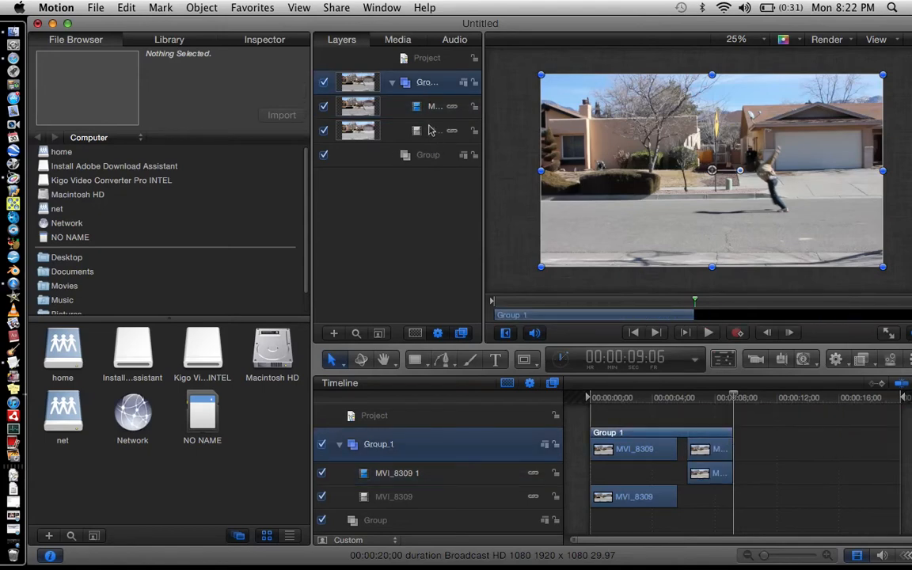
Move the MVI_8309 1 clip into the empty Group and shorten Group 1 to end with its remaining clip.
click(705, 445)
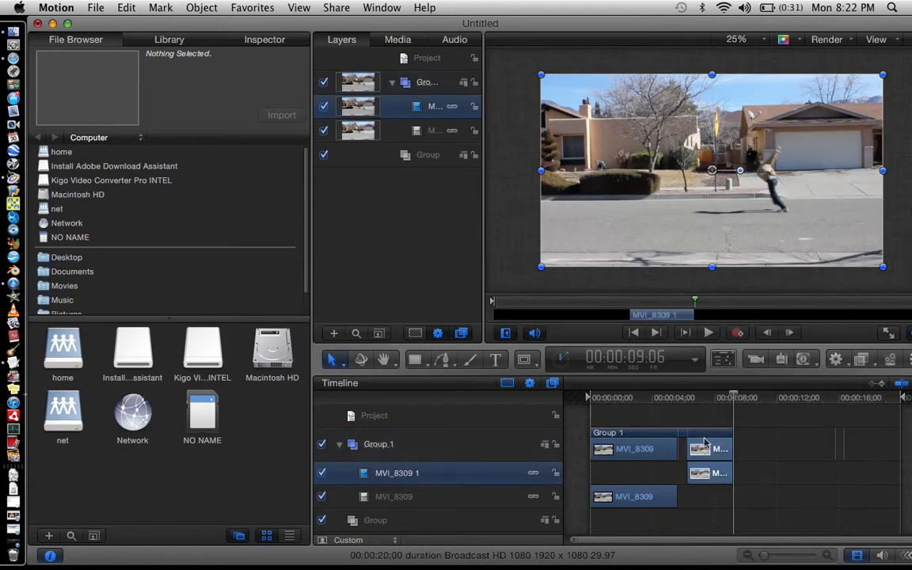
drag(415, 106, 427, 159)
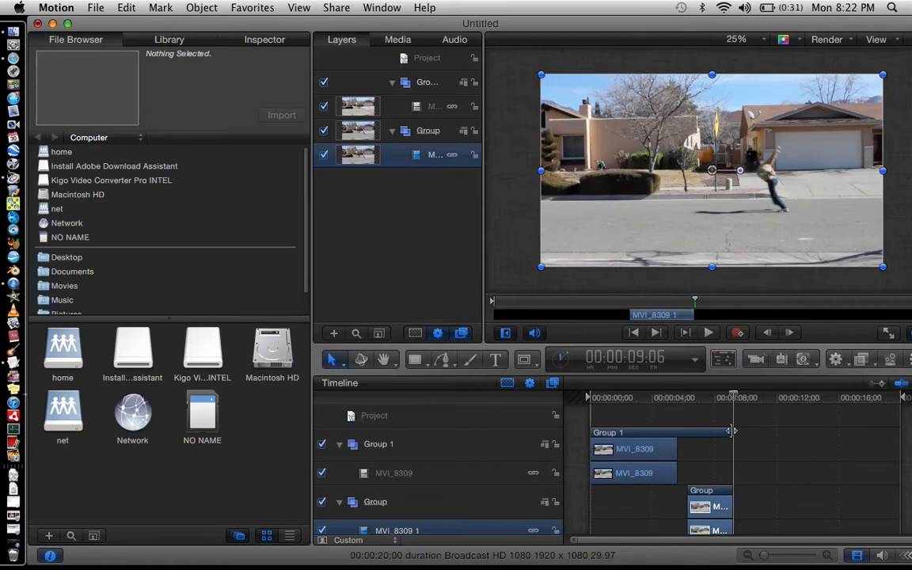
drag(732, 432, 677, 431)
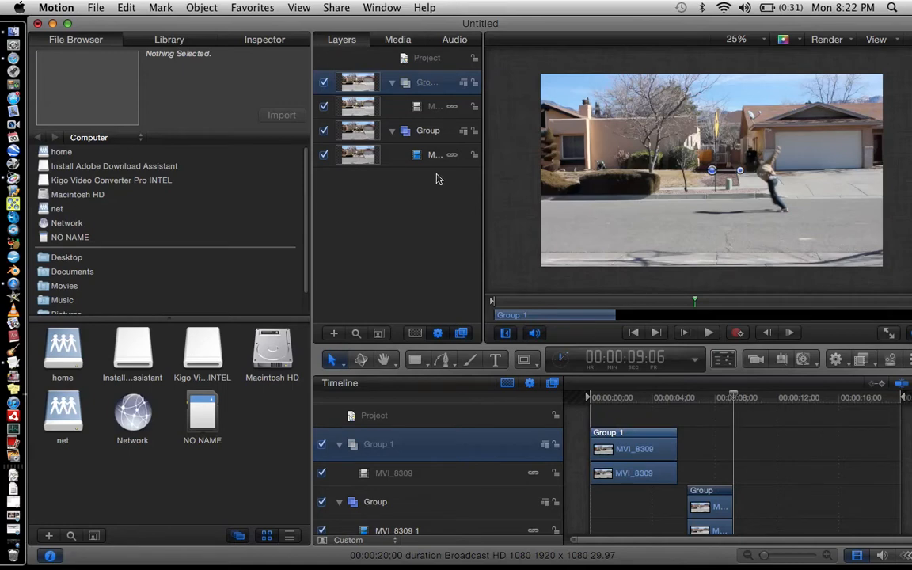
Collapse both groups and reorder the layers so Group sits above Group 1.
click(392, 132)
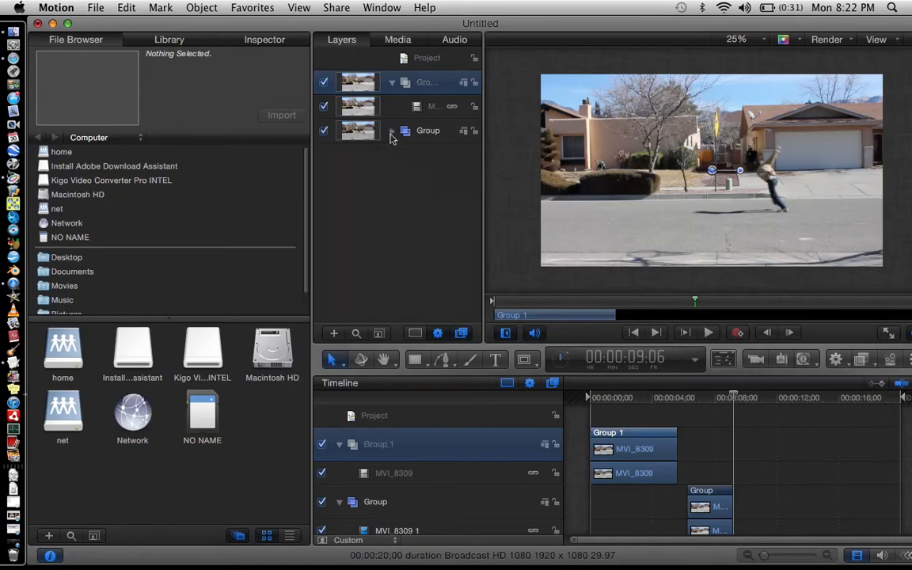
click(730, 505)
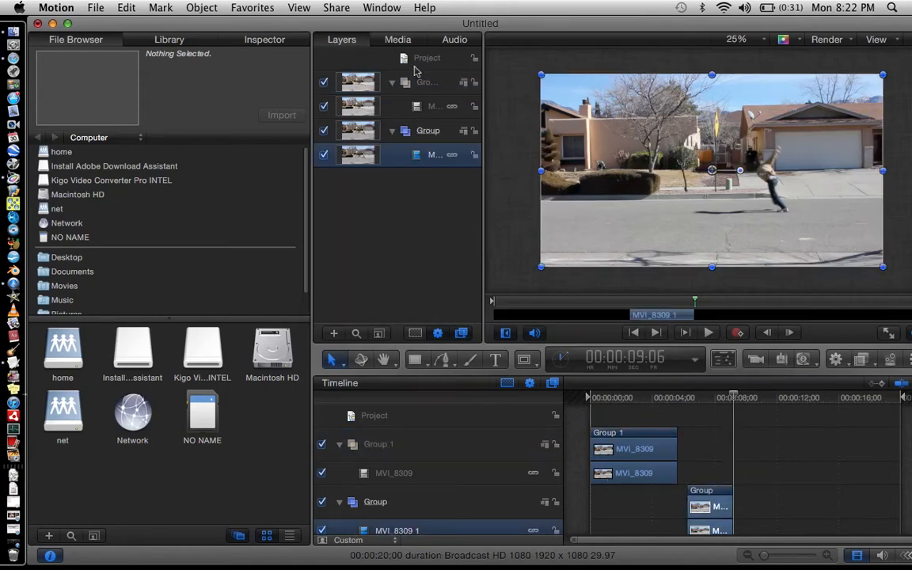
click(392, 107)
drag(415, 105, 448, 76)
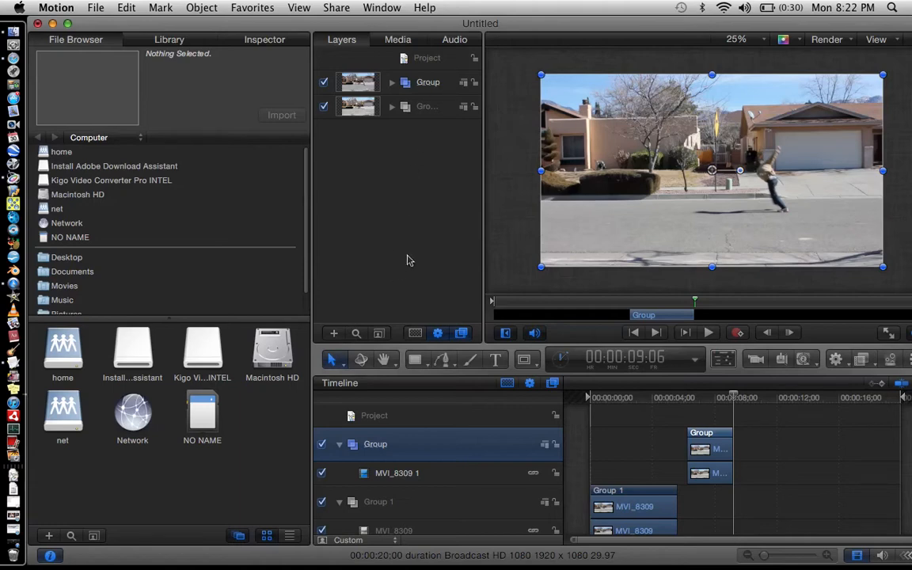
Shift the Group segment earlier on the timeline and scrub the playhead around 00:00:02 to check the footage.
drag(715, 433, 664, 436)
click(619, 397)
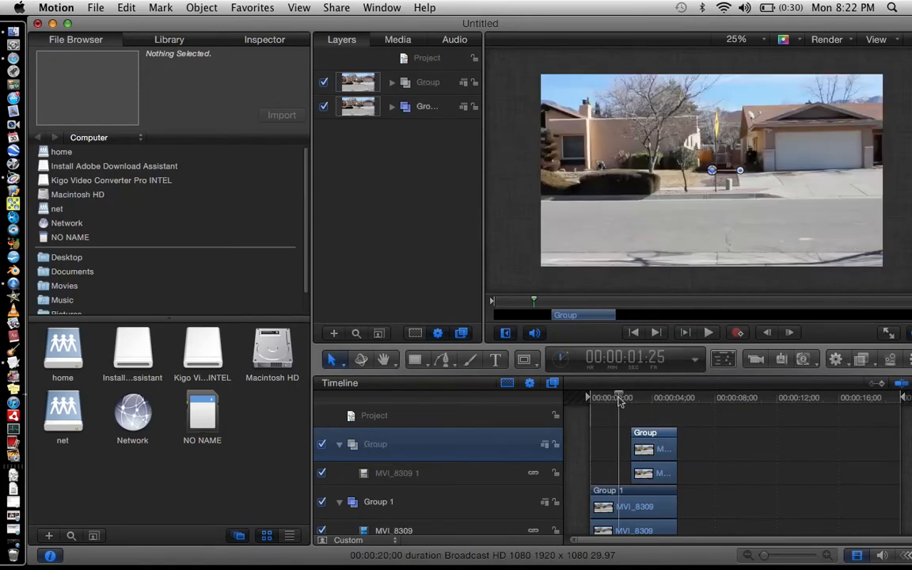
key(Left)
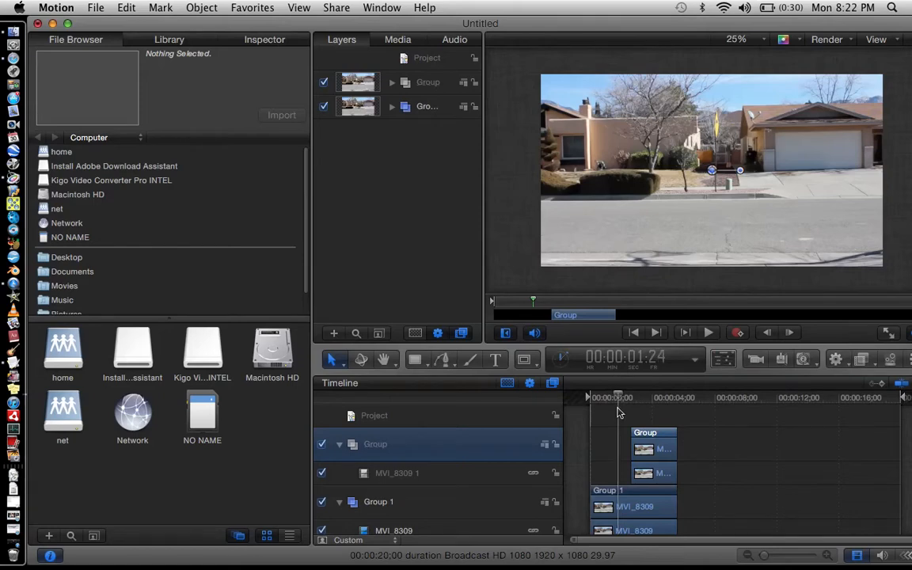
key(Left)
key(Left)
key(Left)
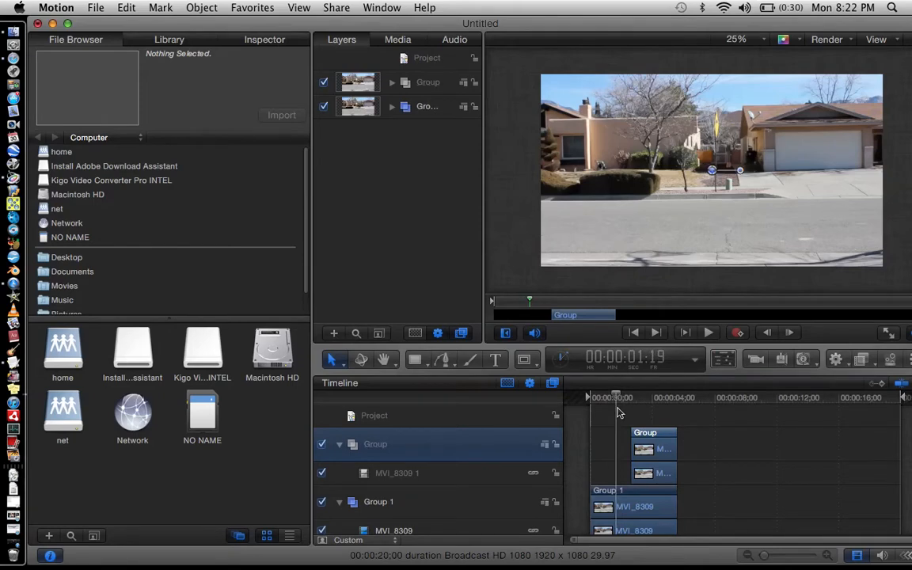
drag(608, 398, 633, 398)
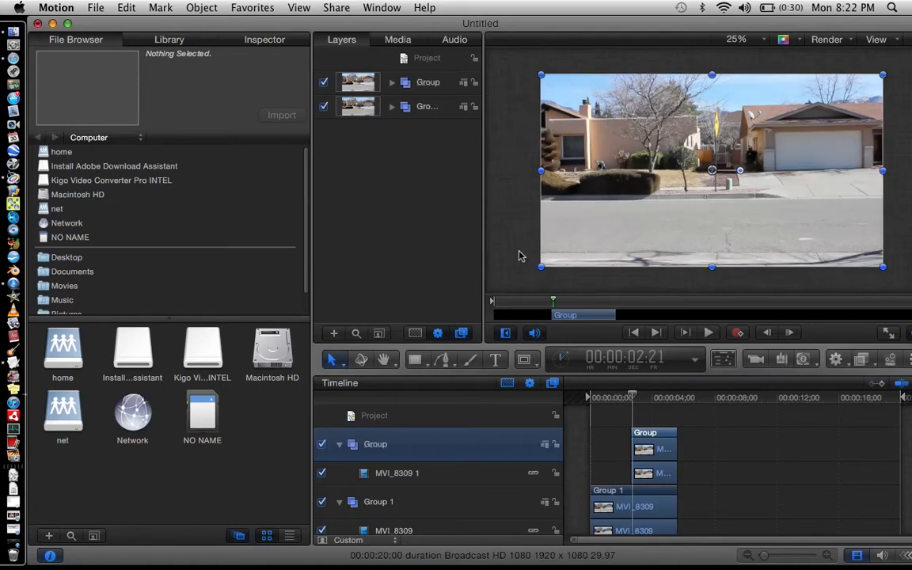
Hide the Group layer, step Group 1 to 00:00:04:07 just after the car passes, and trim Group 1 there.
click(324, 84)
click(641, 398)
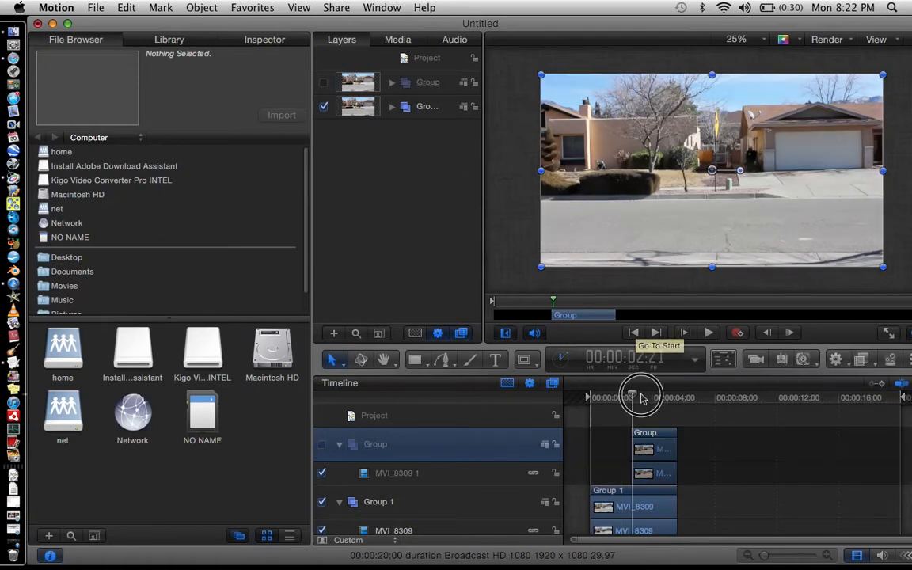
drag(643, 398, 662, 397)
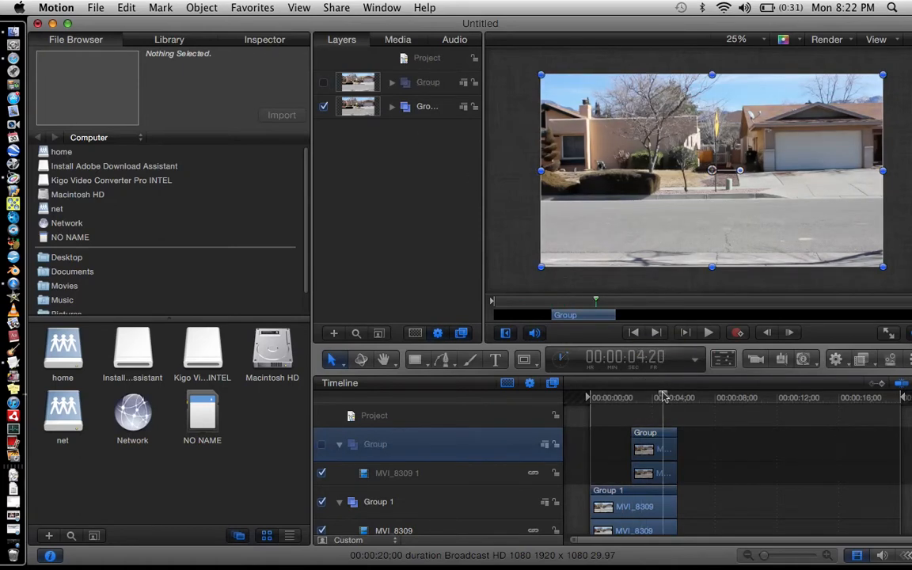
key(Left)
key(Left)
key(Left)
key(Left)
key(Left)
key(Left)
key(Left)
key(Left)
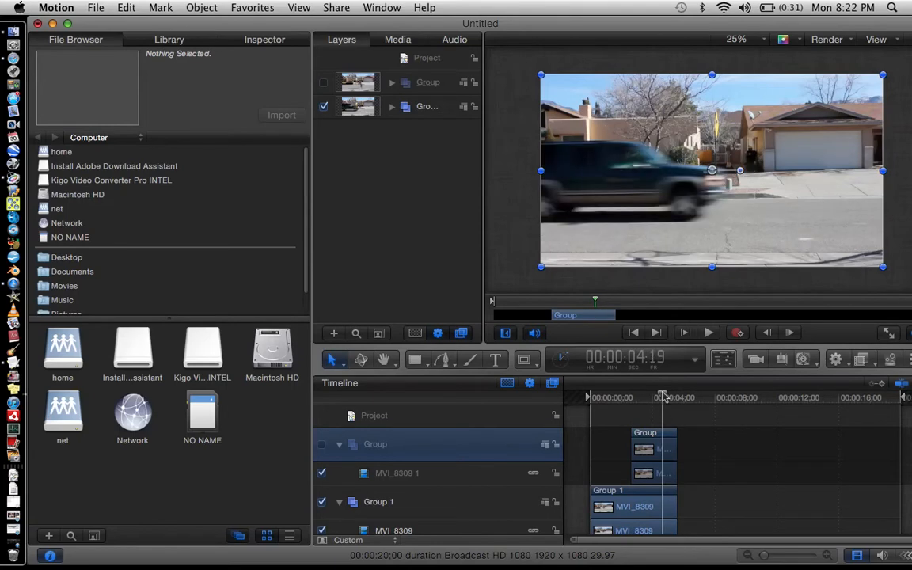
key(Left)
key(Left)
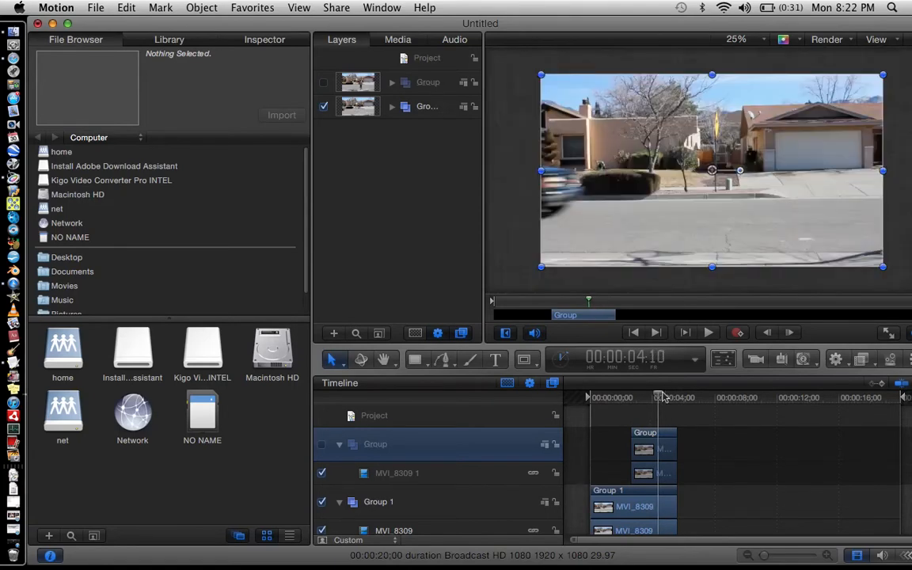
key(Left)
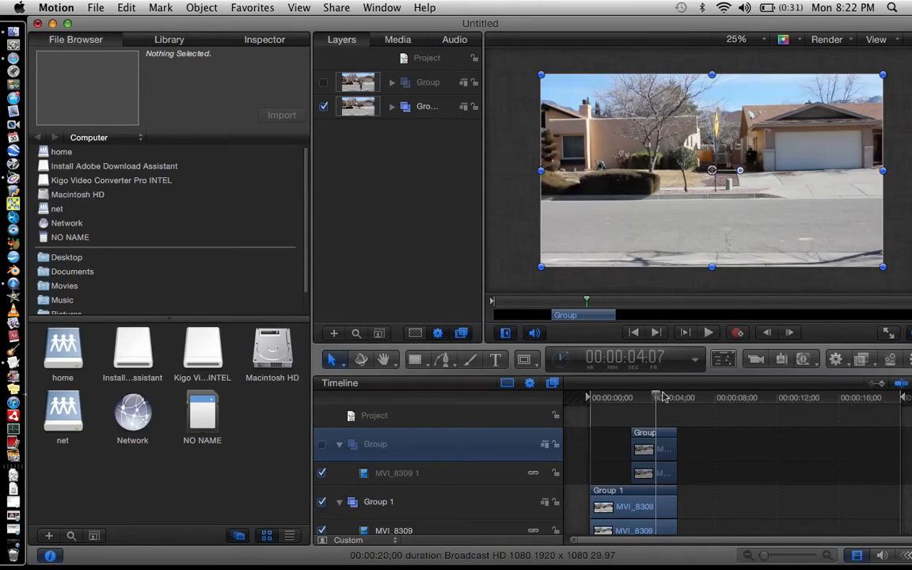
mouse_move(592, 490)
mouse_down()
mouse_move(641, 554)
mouse_move(664, 493)
mouse_move(594, 492)
mouse_up()
Move the Group segment to the start of the timeline and return the playhead to the beginning.
drag(633, 433, 604, 435)
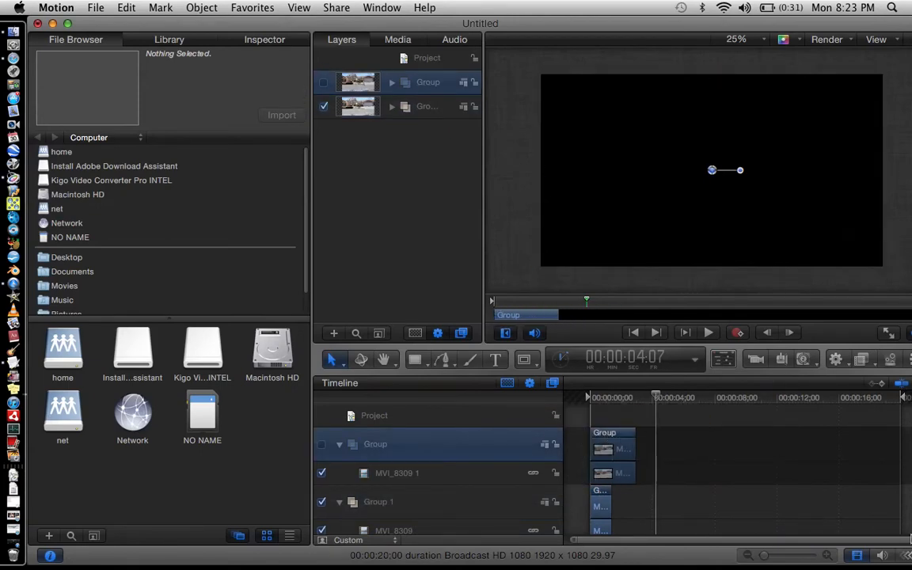
drag(909, 539, 633, 542)
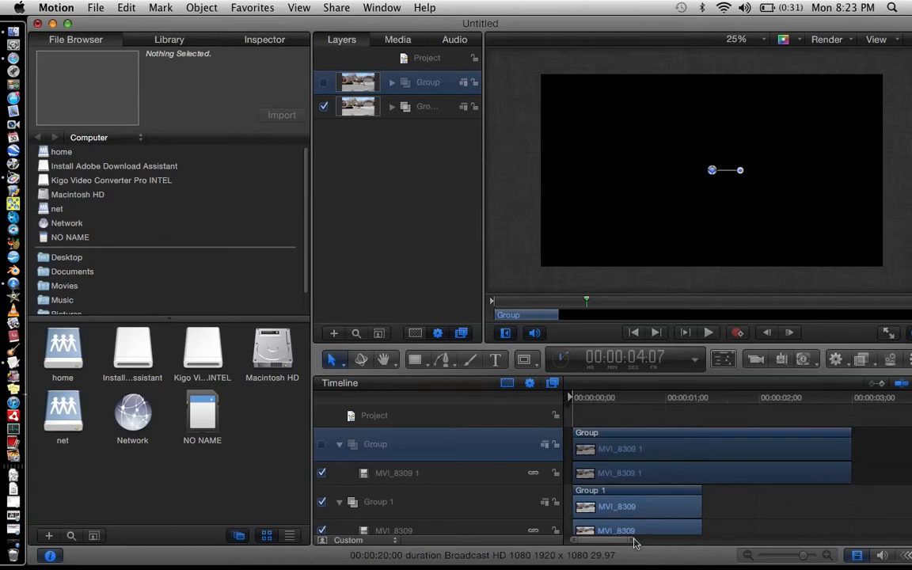
drag(588, 396, 572, 397)
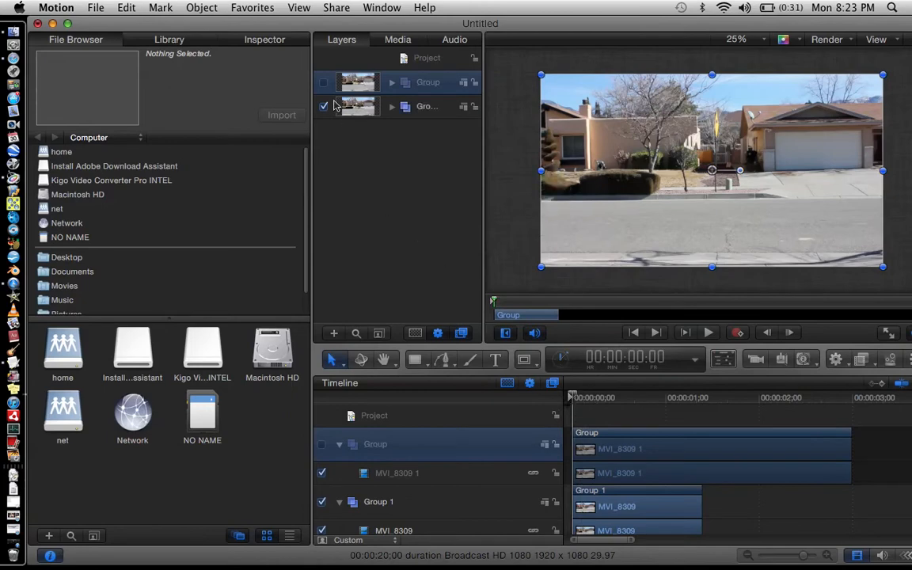
Show the Group layer again and lower its opacity to 34.8% in its properties.
click(323, 83)
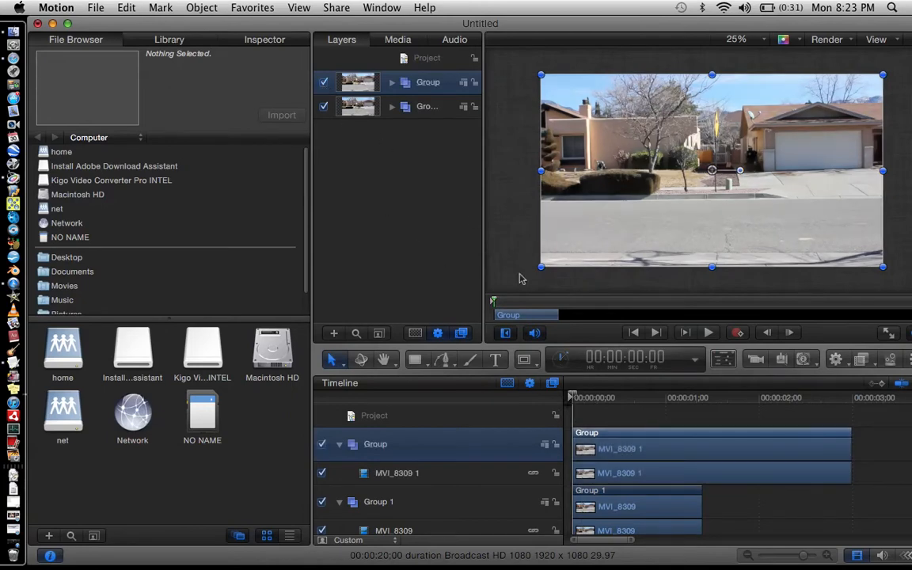
key(space)
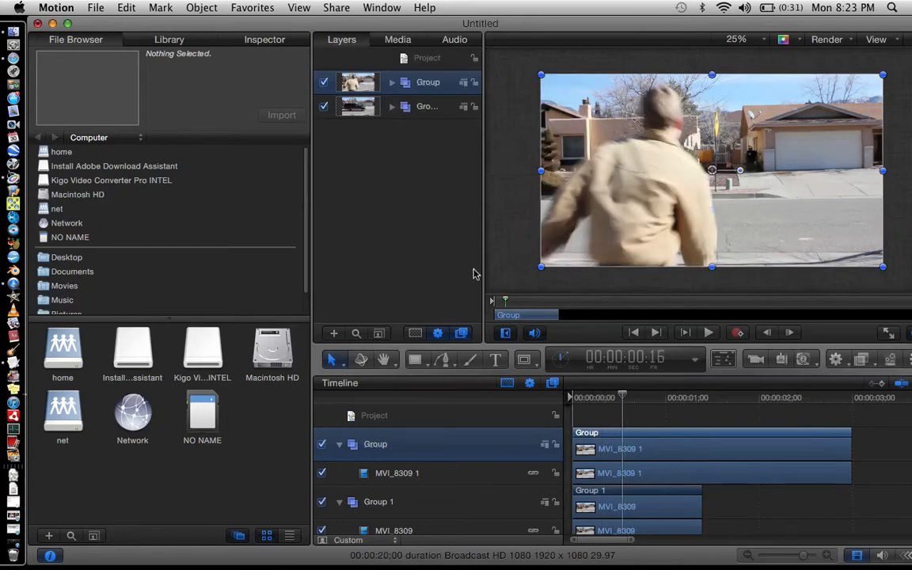
click(264, 44)
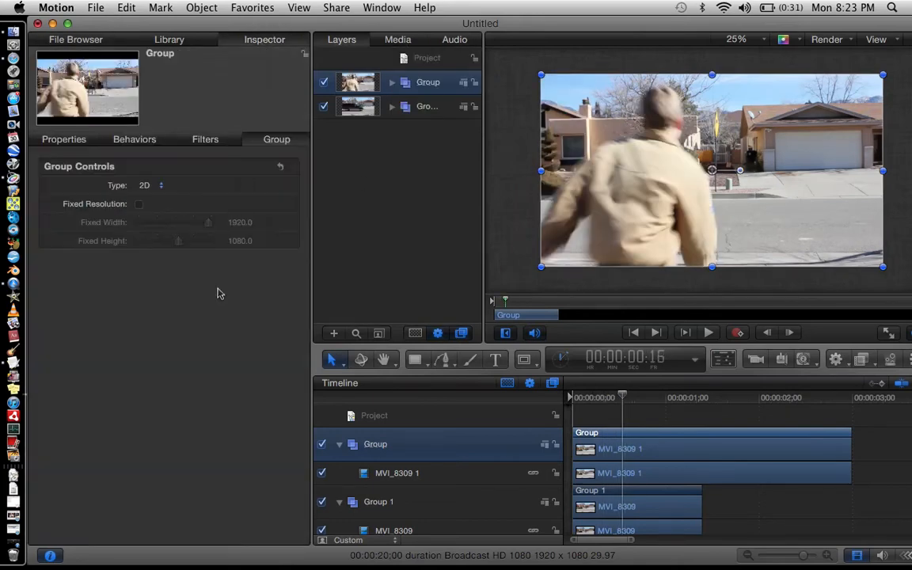
click(69, 141)
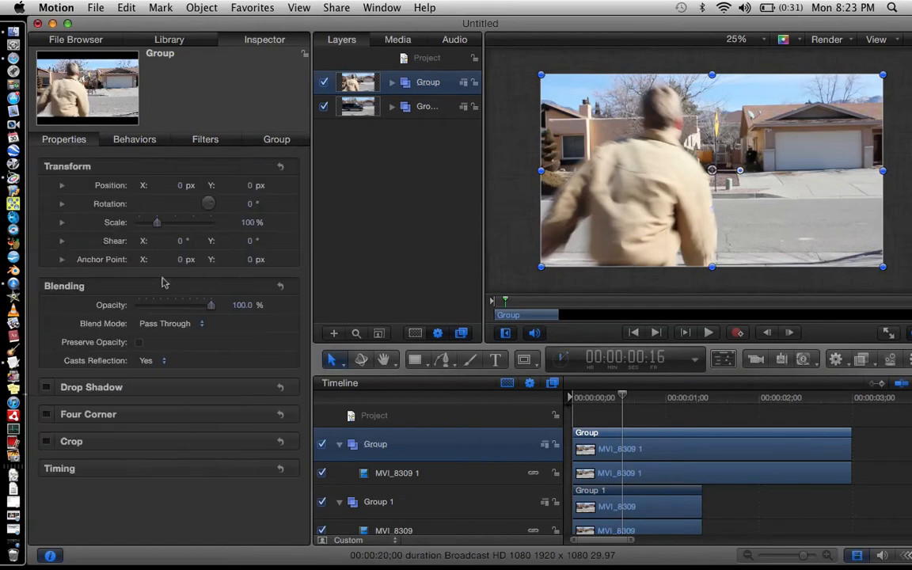
drag(178, 305, 166, 306)
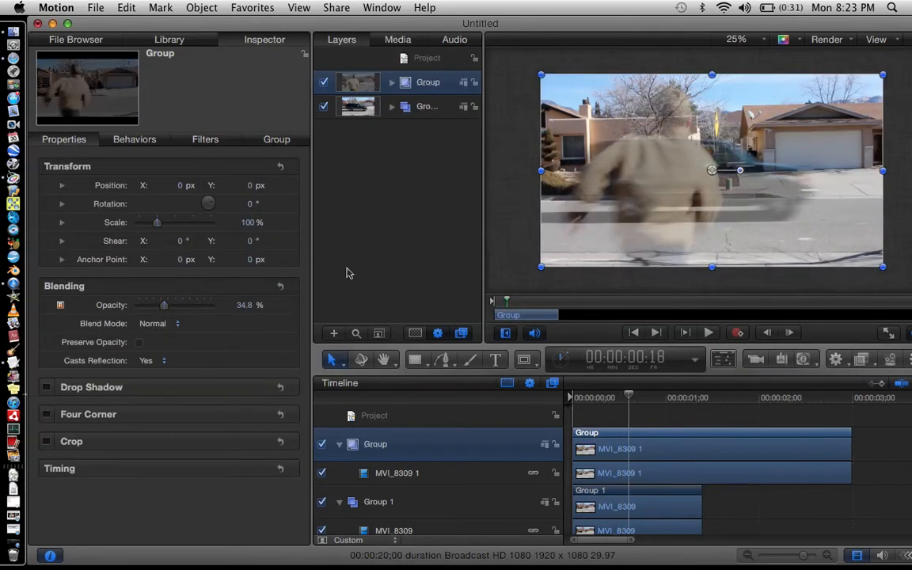
Step frame by frame through the opening seconds to review the semi-transparent overlay of both groups.
key(Right)
key(Right)
key(Right)
key(Right)
key(Right)
key(Right)
key(Right)
key(Right)
key(Right)
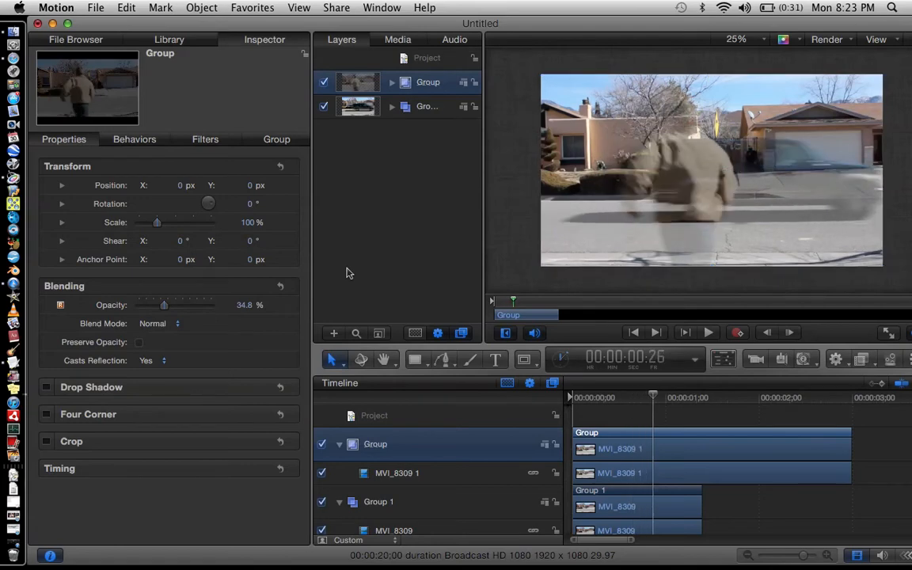
key(Right)
key(Right)
key(Right)
key(Right)
key(Right)
key(Right)
key(Right)
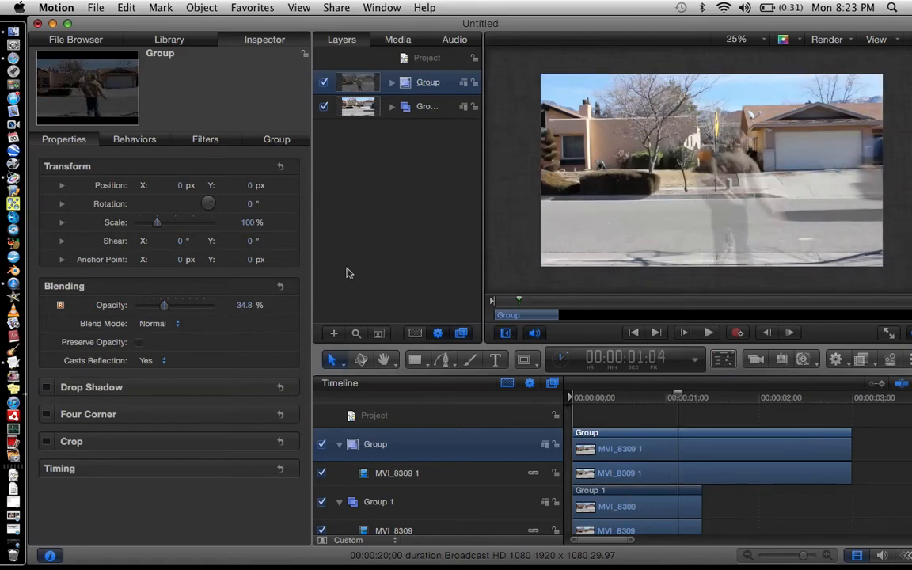
key(Right)
key(Right)
key(Right)
key(Right)
key(Right)
key(Right)
key(Right)
key(Right)
key(Right)
key(Right)
key(Right)
key(Right)
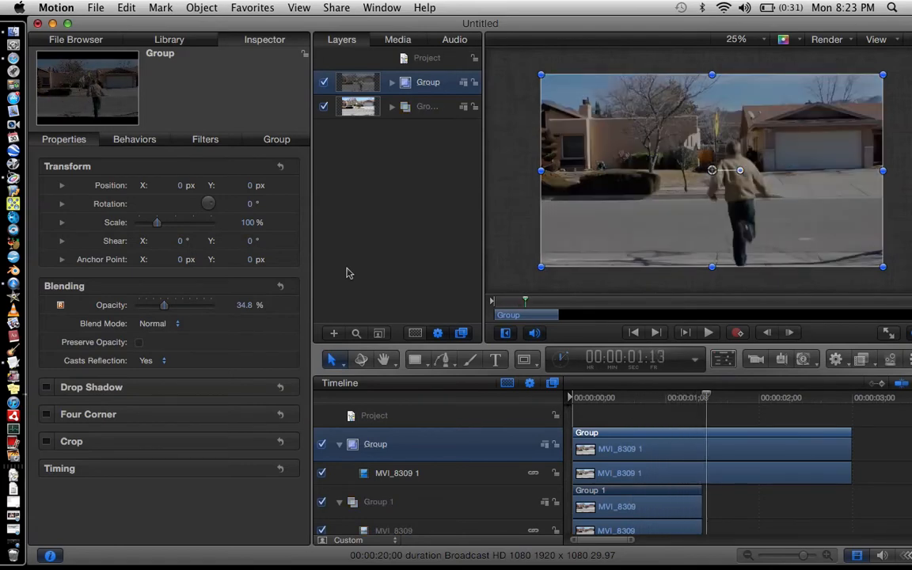
key(Right)
key(Right)
key(Right)
key(Right)
key(Right)
key(Right)
key(Right)
key(Right)
key(Right)
key(Right)
key(Right)
key(Right)
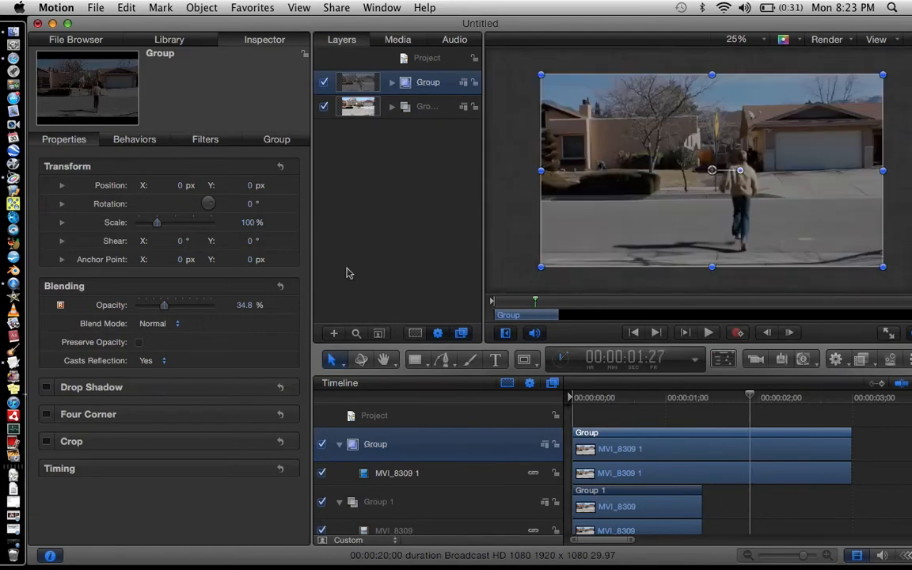
key(Right)
key(Right)
key(Right)
key(Right)
key(Right)
key(Right)
key(Right)
key(Right)
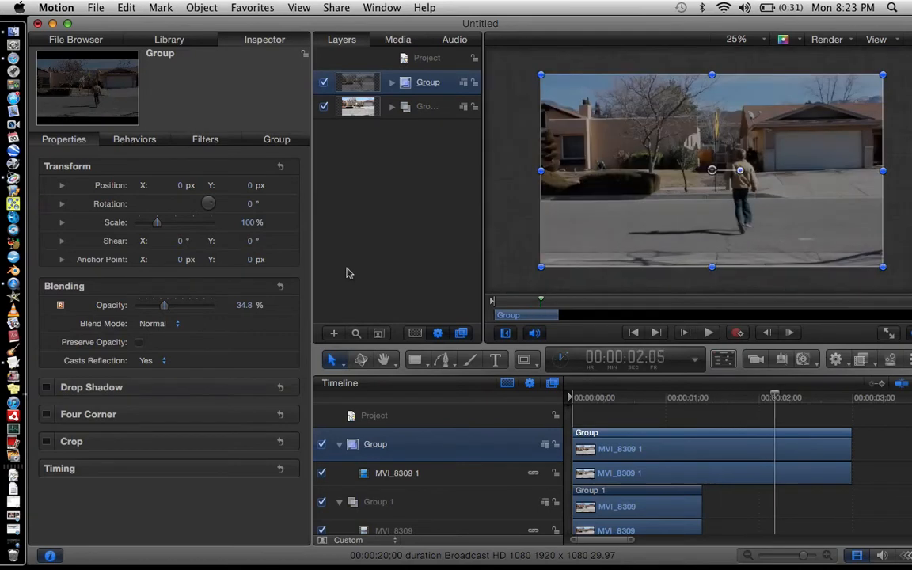
key(Right)
key(Right)
key(Right)
key(Right)
key(Right)
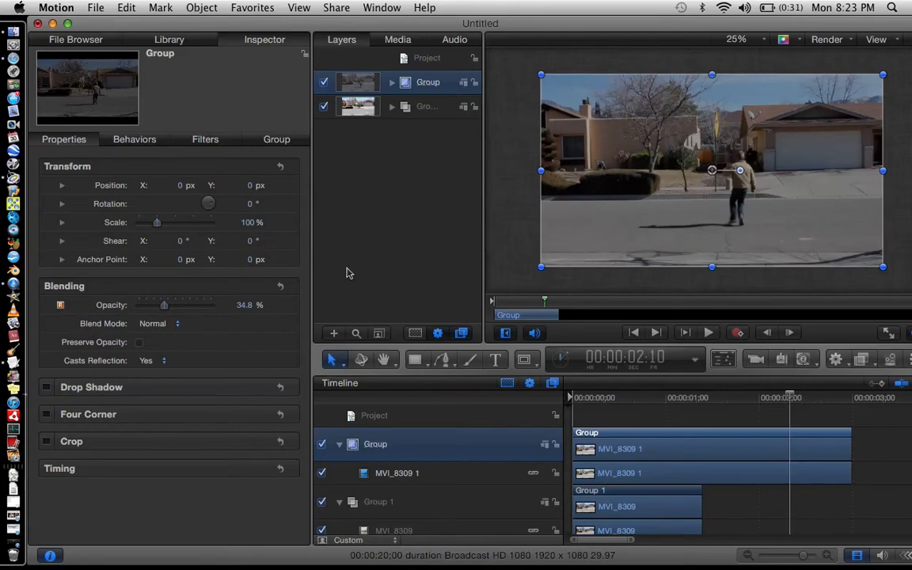
key(Right)
key(Right)
key(Right)
key(Right)
key(Right)
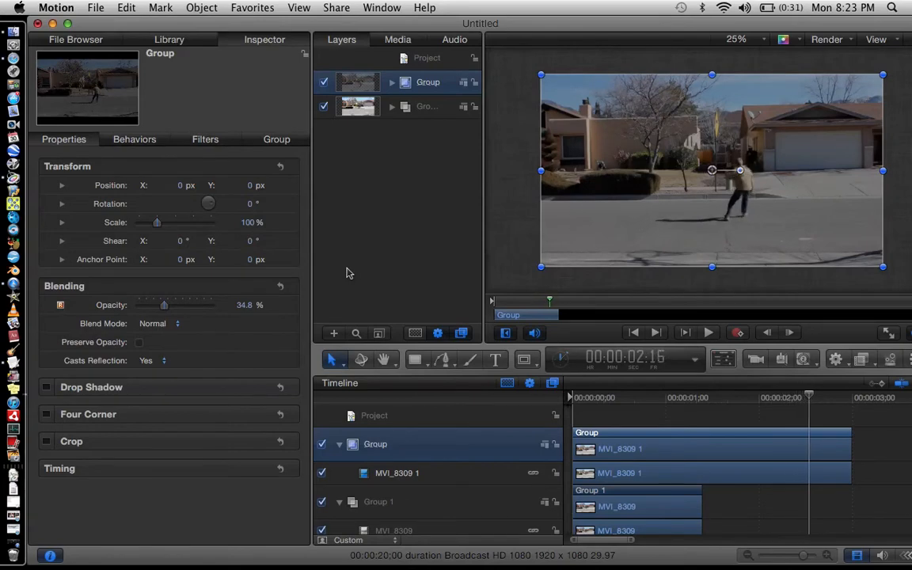
Move the Group 1 segment later so it starts at about 00:00:02:02, overlapping the end of Group.
key(Right)
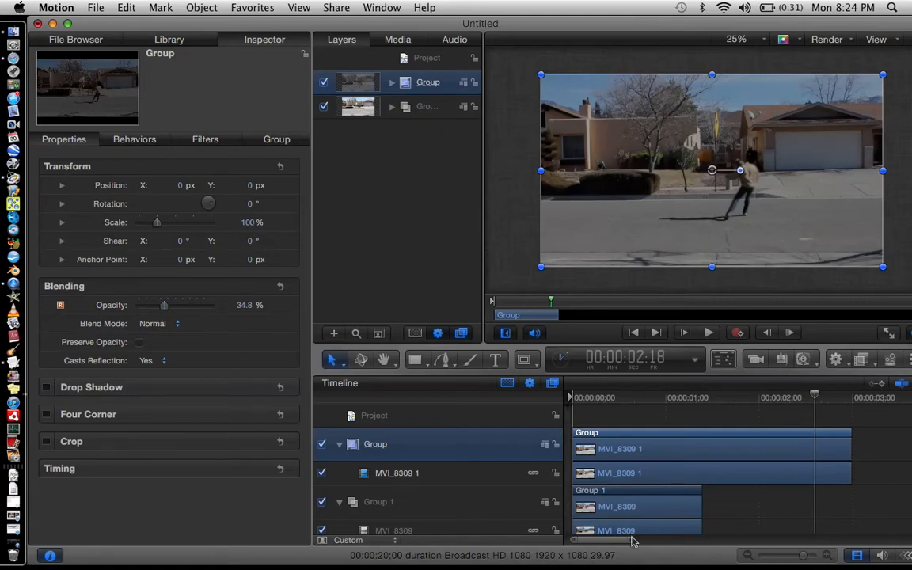
drag(617, 494, 707, 491)
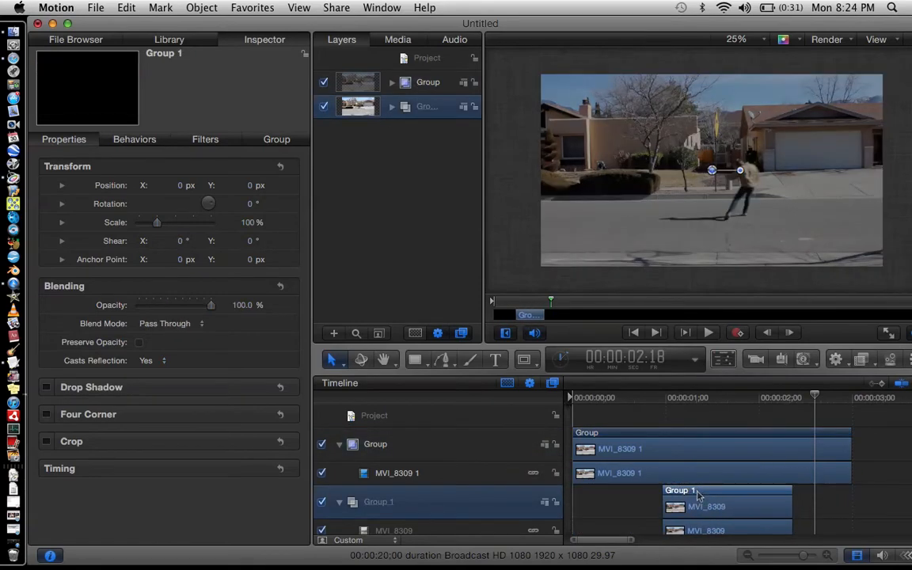
scroll(698, 496, right, 6)
scroll(698, 496, left, 4)
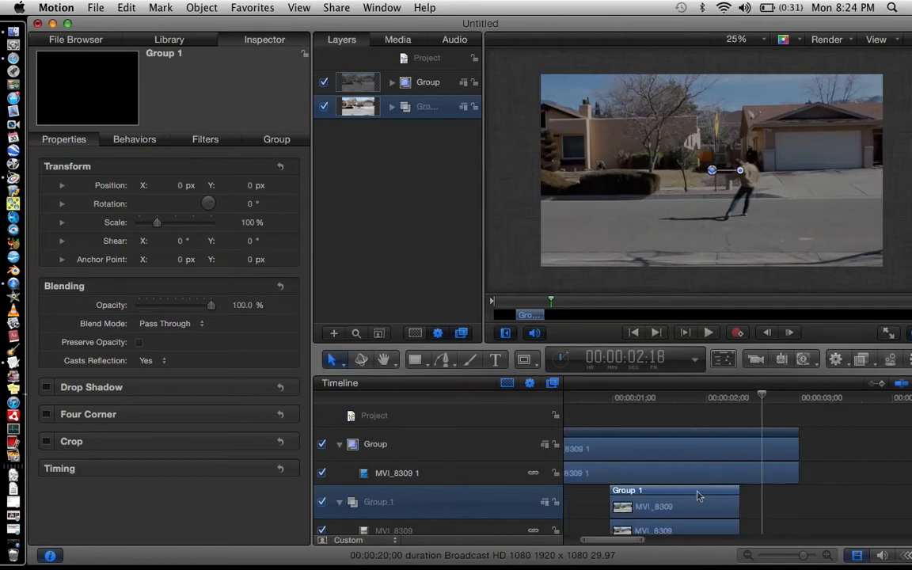
drag(638, 497, 746, 491)
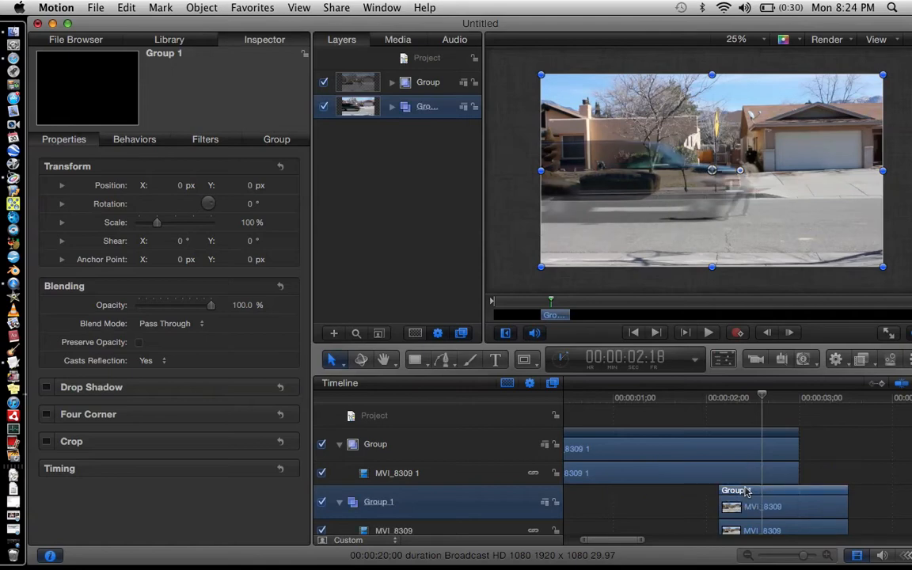
Step back and forth frame by frame around 00:00:02:18 to review where the two groups overlap.
click(825, 445)
key(Left)
key(Left)
key(Left)
key(Left)
key(Left)
key(Left)
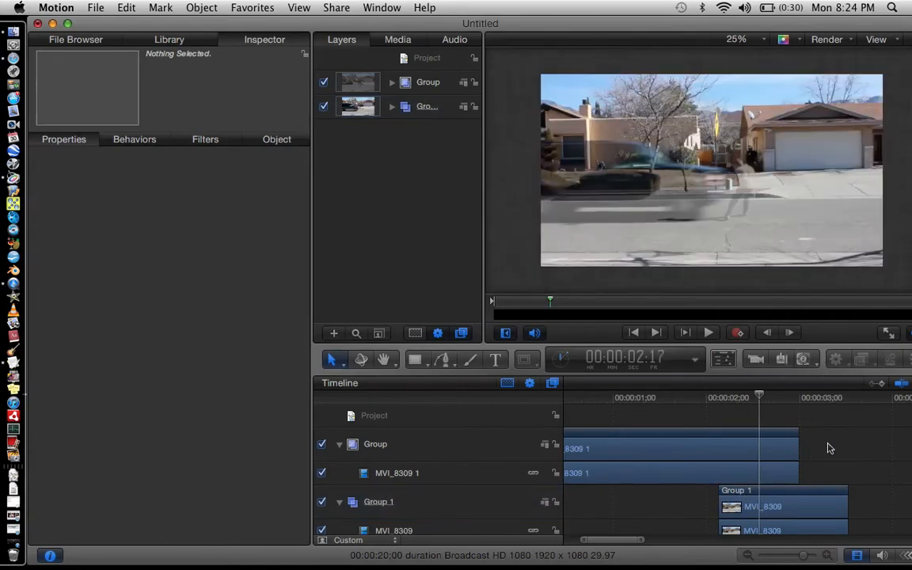
key(Right)
key(Right)
key(Right)
key(Right)
key(Right)
key(Right)
key(Right)
key(Right)
key(Right)
key(Right)
key(Right)
key(Right)
key(Right)
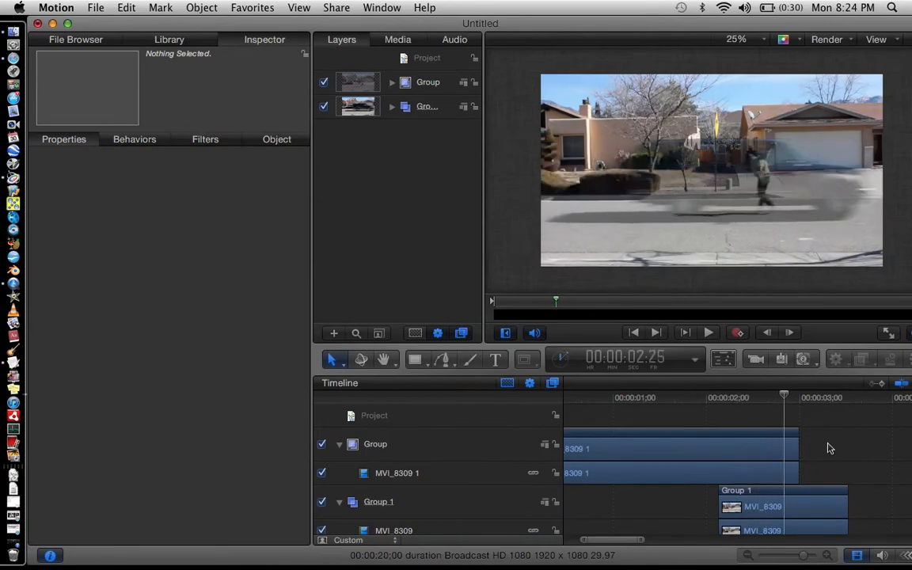
key(Left)
key(Left)
key(Left)
key(Left)
key(Left)
key(Left)
key(Left)
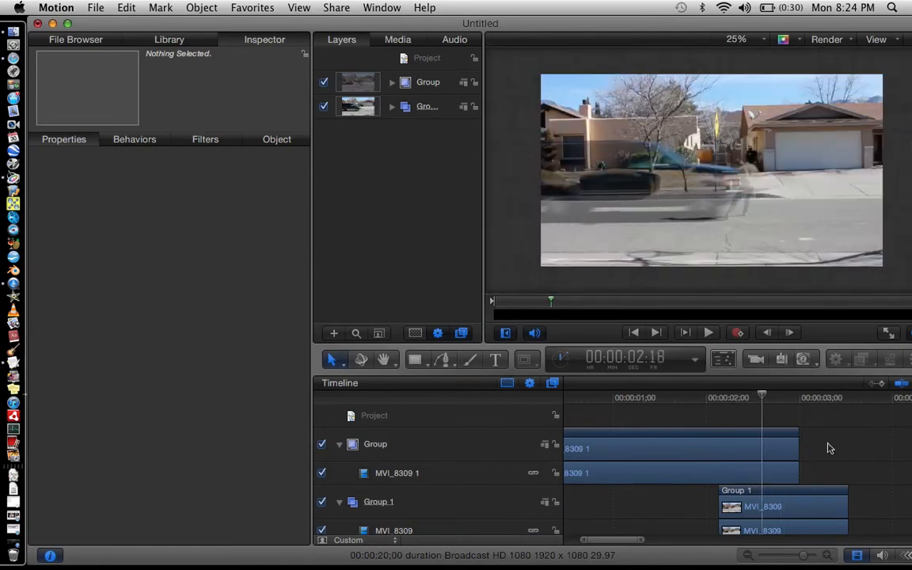
Set the Group layer's opacity to 100% and collapse both groups in the timeline.
click(382, 77)
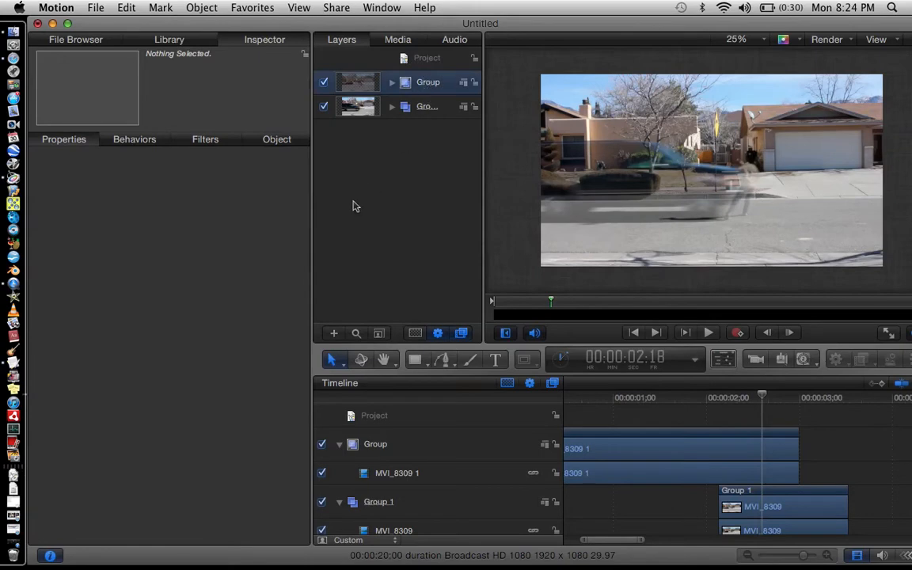
drag(165, 307, 273, 317)
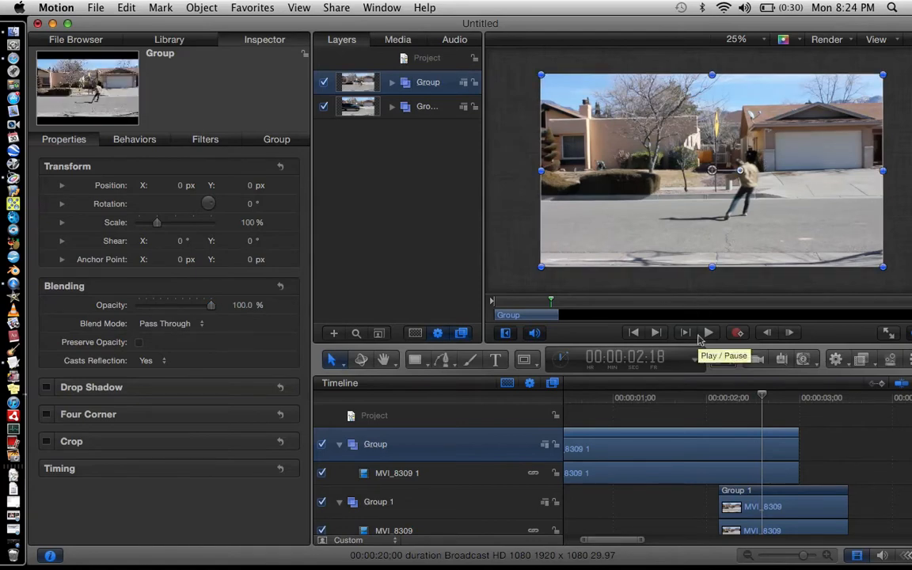
click(338, 445)
click(338, 479)
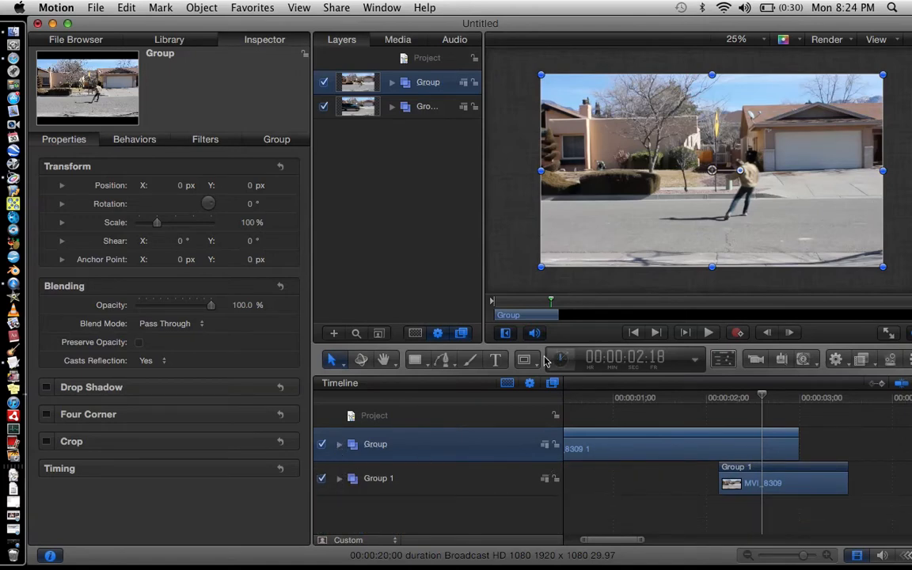
Try placing Bezier mask points on the person in the canvas.
drag(528, 365, 562, 433)
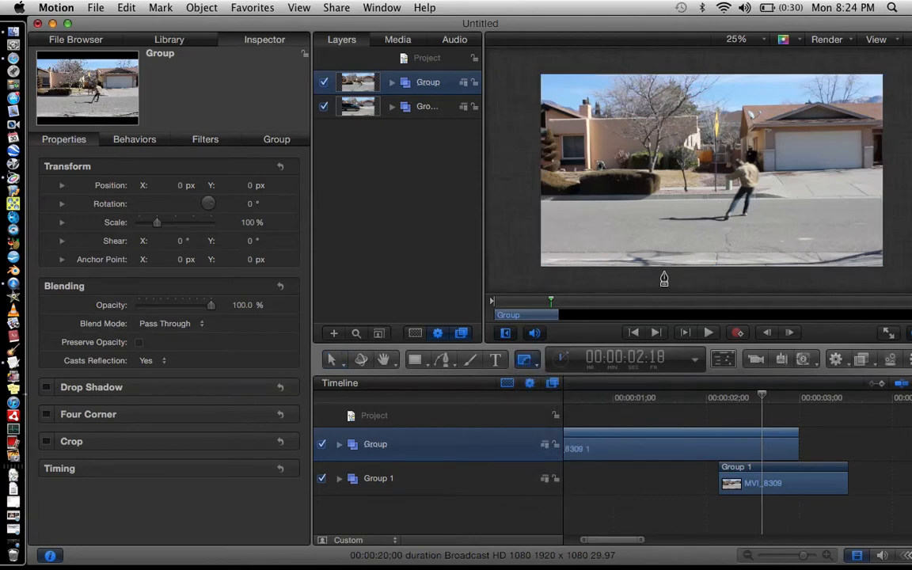
click(707, 239)
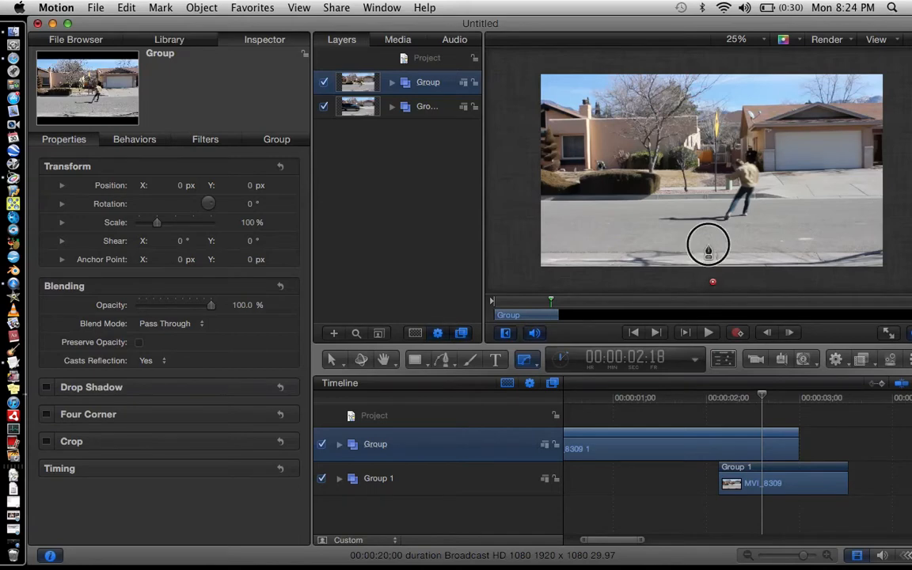
click(711, 229)
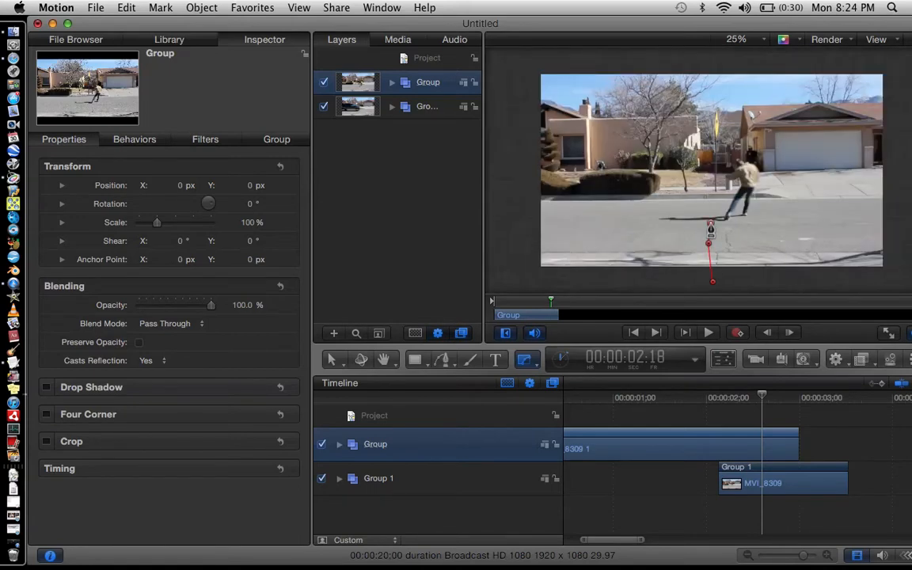
click(748, 40)
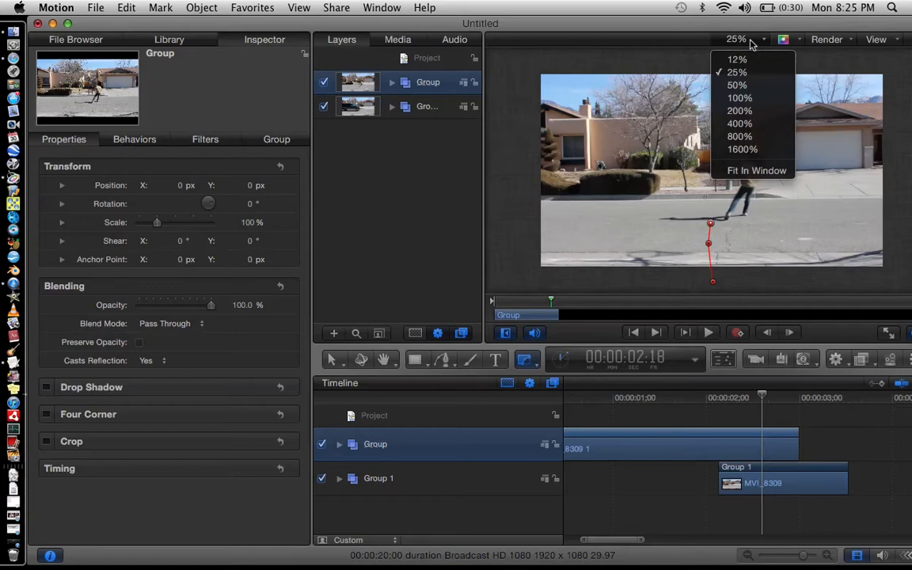
key(Up)
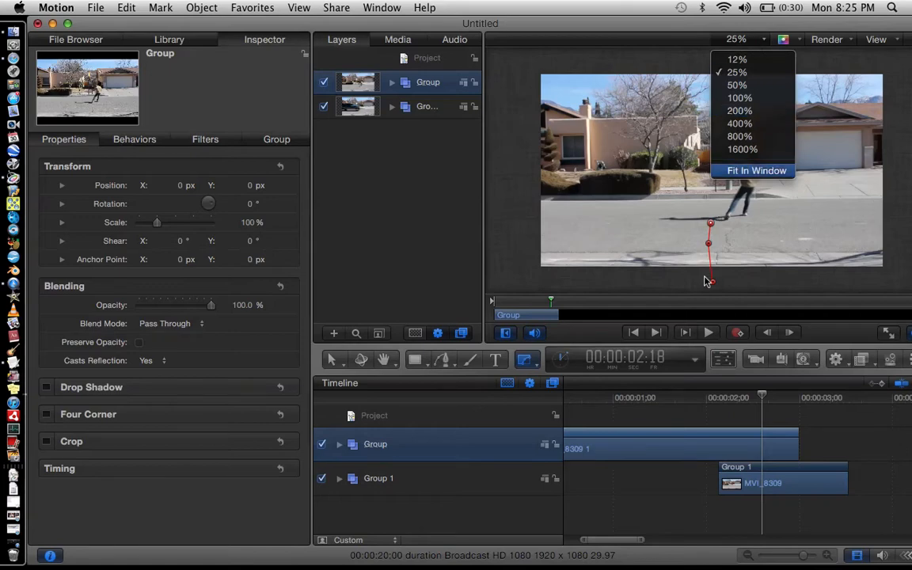
click(676, 287)
key(super+z)
key(super+z)
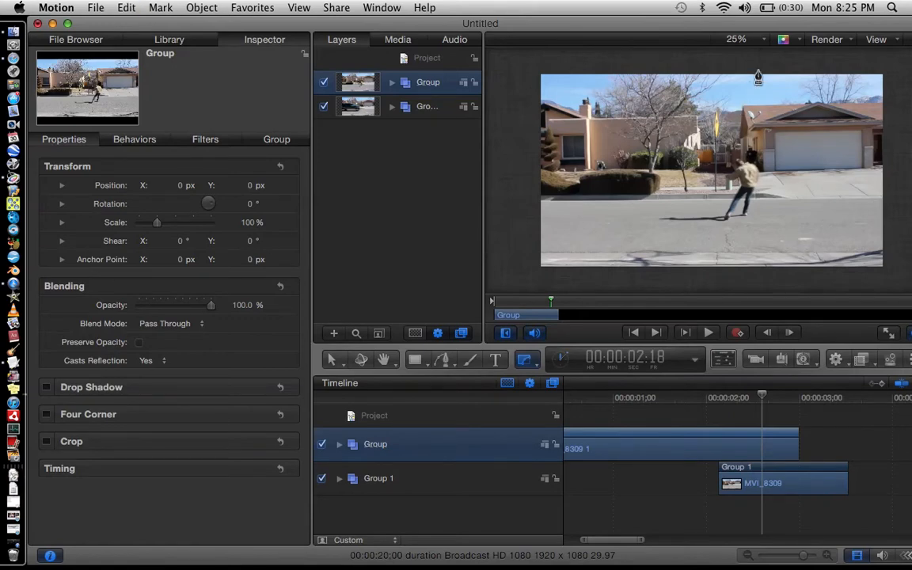
Zoom the canvas to 100% to get a close view of the running person.
click(736, 38)
click(757, 102)
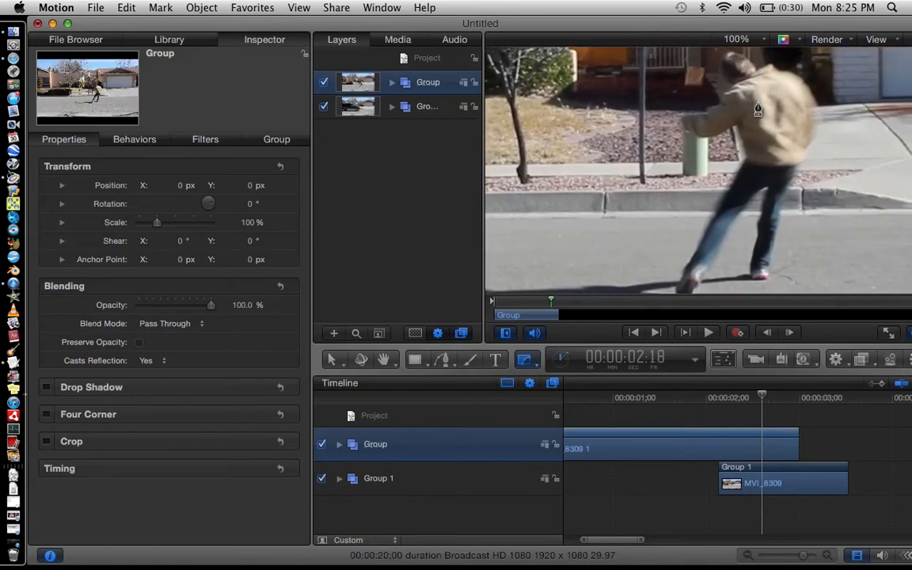
scroll(757, 109, down, 2)
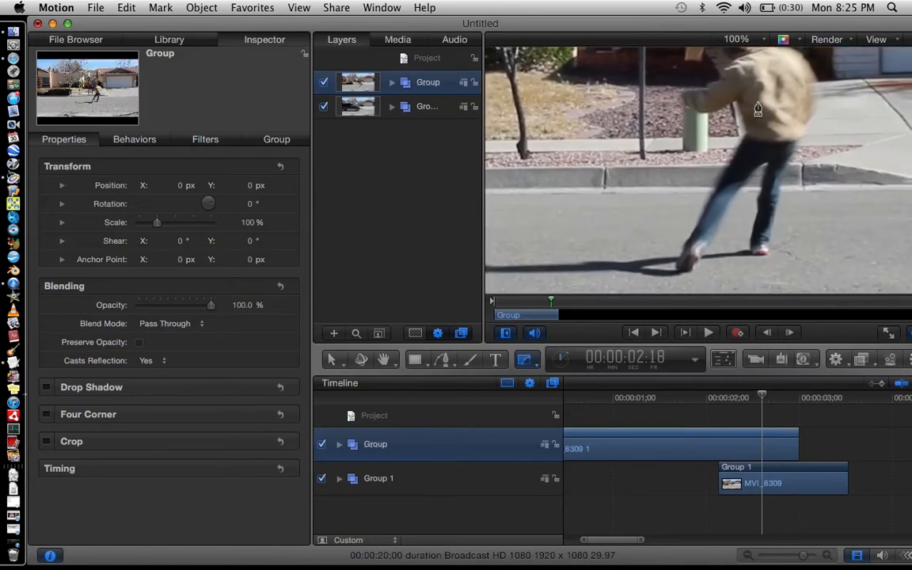
click(703, 212)
click(692, 230)
key(super+z)
key(super+z)
Duplicate the MVI_8309 1 clip inside Group and select the copy.
click(748, 443)
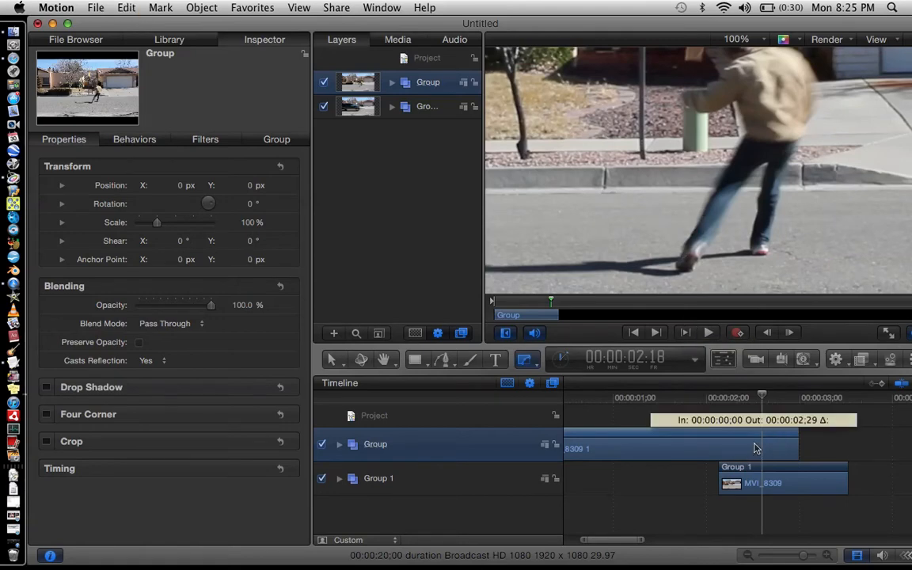
click(125, 7)
click(181, 182)
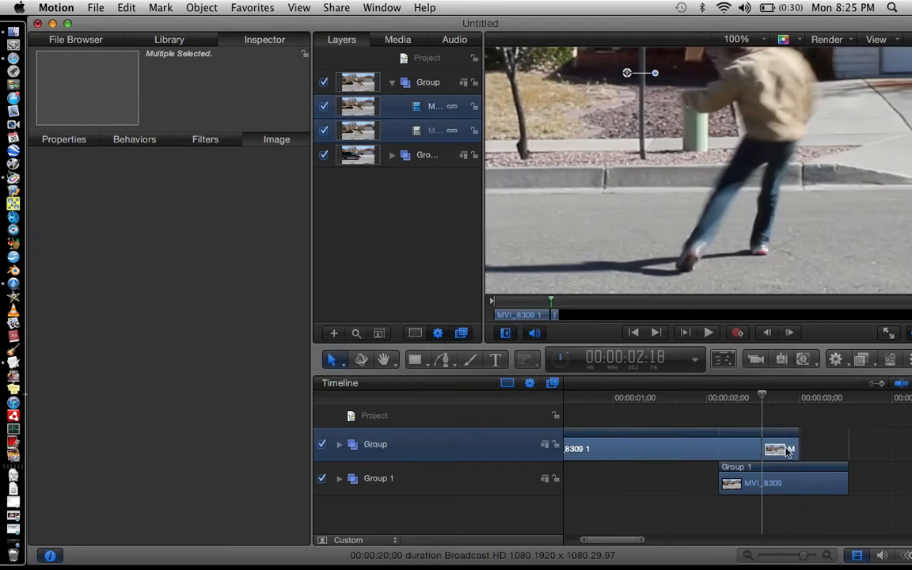
click(444, 234)
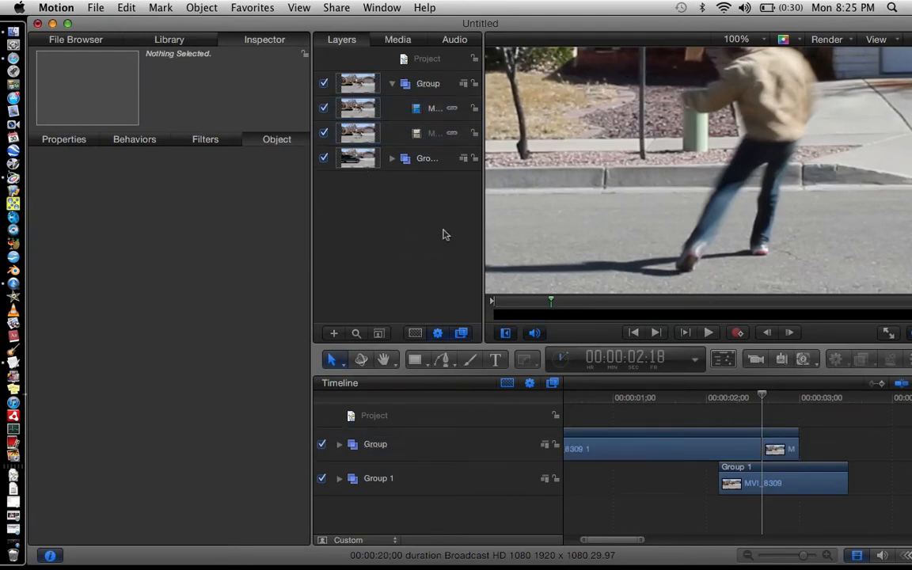
click(781, 446)
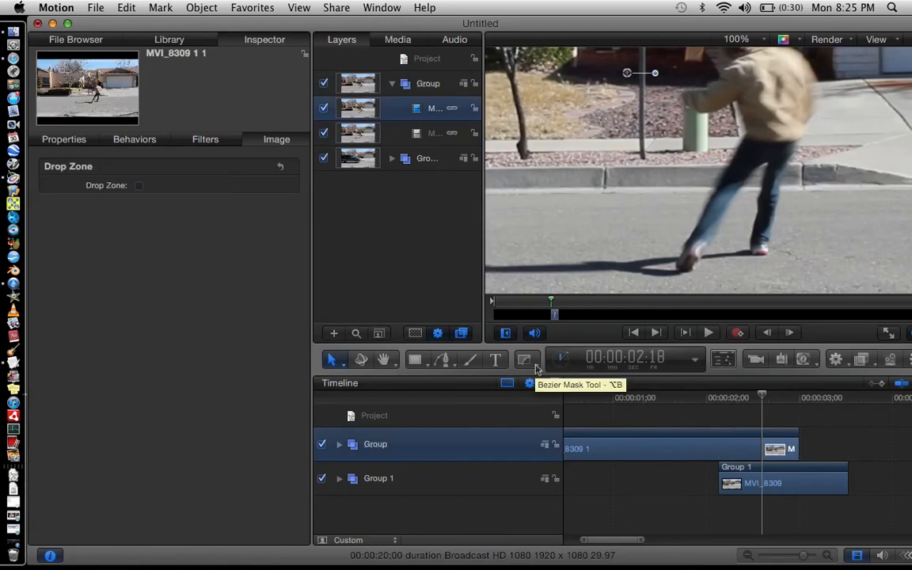
Draw a Bezier mask on the copied clip, placing points from the front foot up the leg and around the outstretched arm.
click(523, 360)
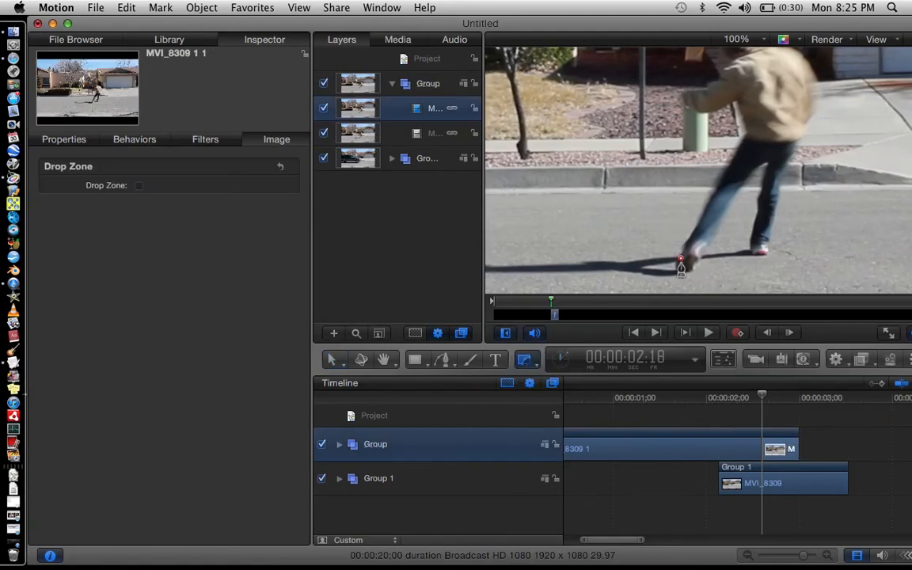
key(super+z)
key(super+z)
click(695, 227)
click(706, 208)
click(721, 186)
click(725, 163)
click(737, 147)
click(750, 136)
click(736, 100)
click(714, 115)
click(700, 113)
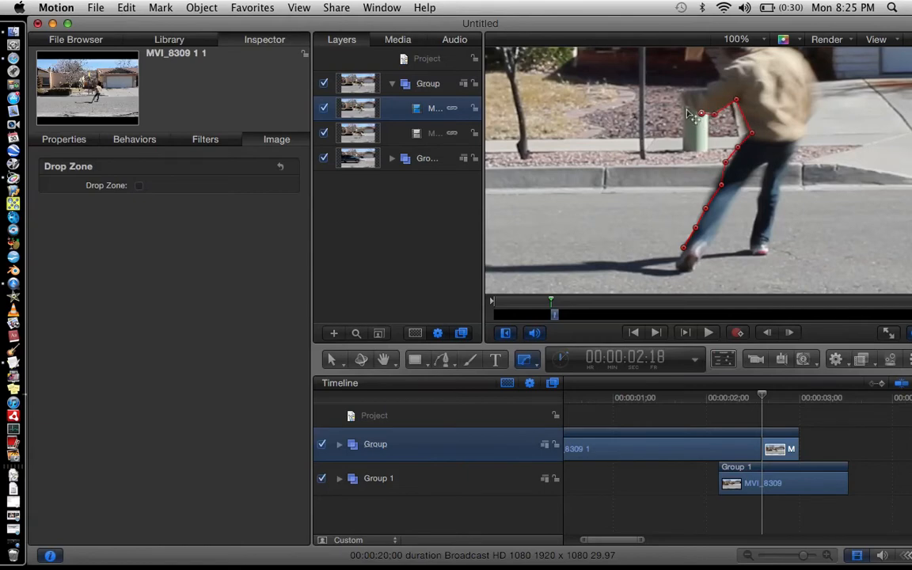
click(674, 102)
click(684, 91)
click(699, 91)
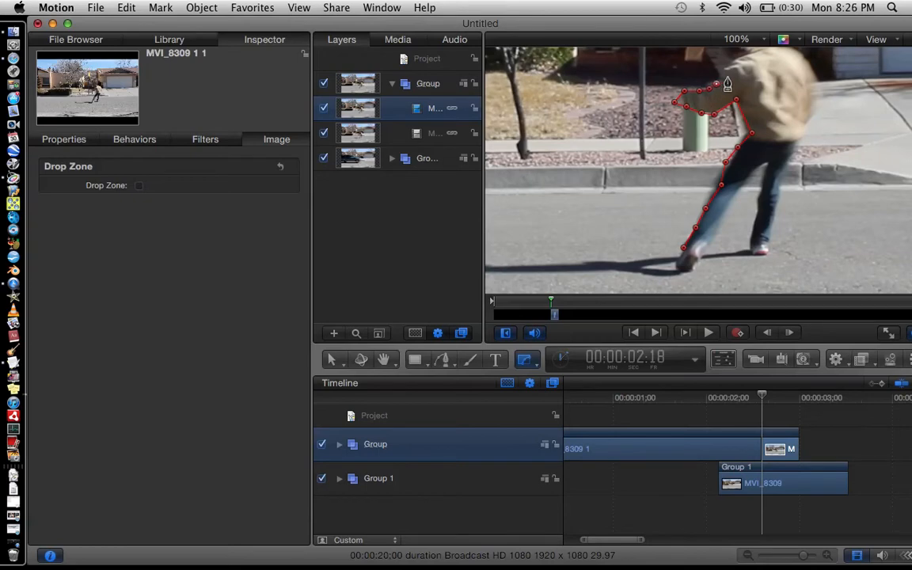
Continue the mask outline over the person's head, down the back and along the rear leg.
scroll(722, 89, up, 3)
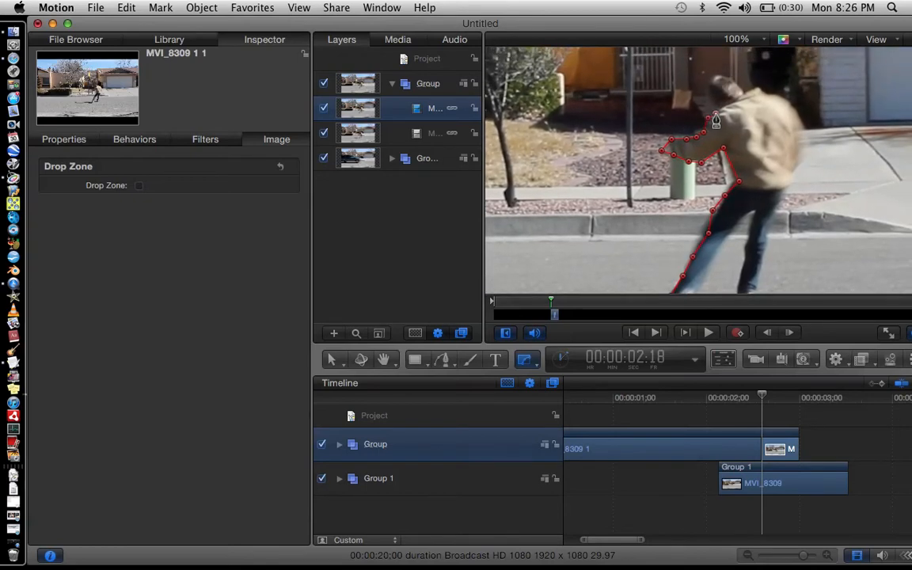
click(718, 109)
click(717, 78)
click(734, 77)
click(741, 89)
click(756, 86)
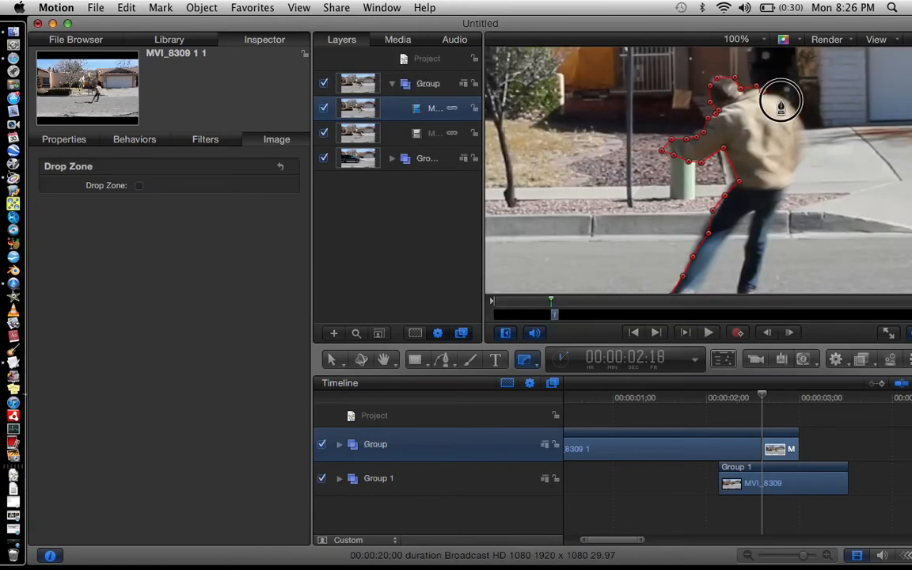
click(780, 100)
click(804, 136)
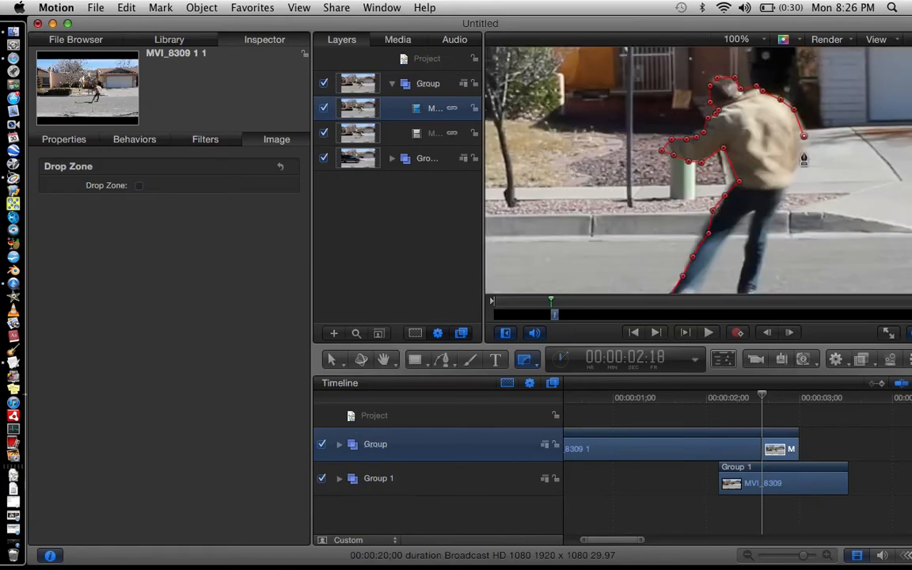
click(798, 163)
click(786, 184)
click(773, 216)
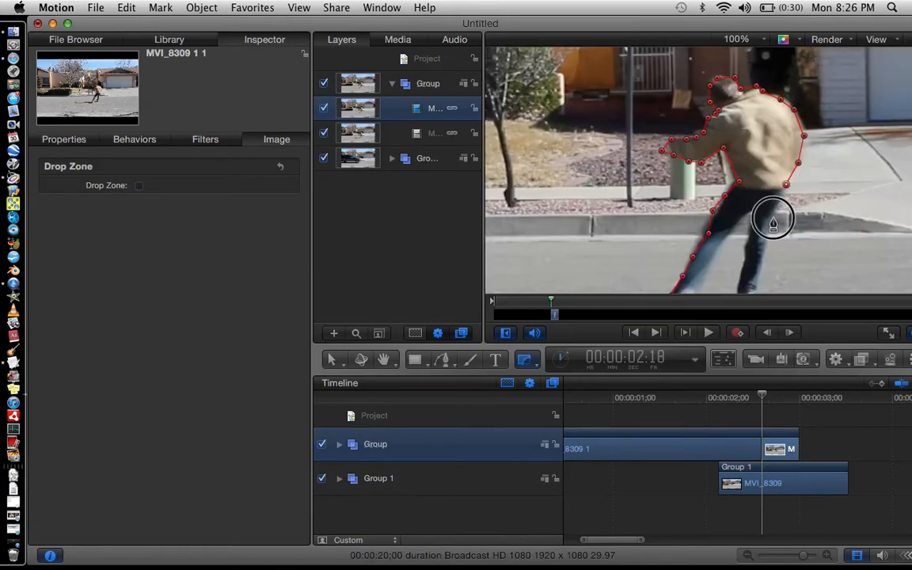
click(766, 247)
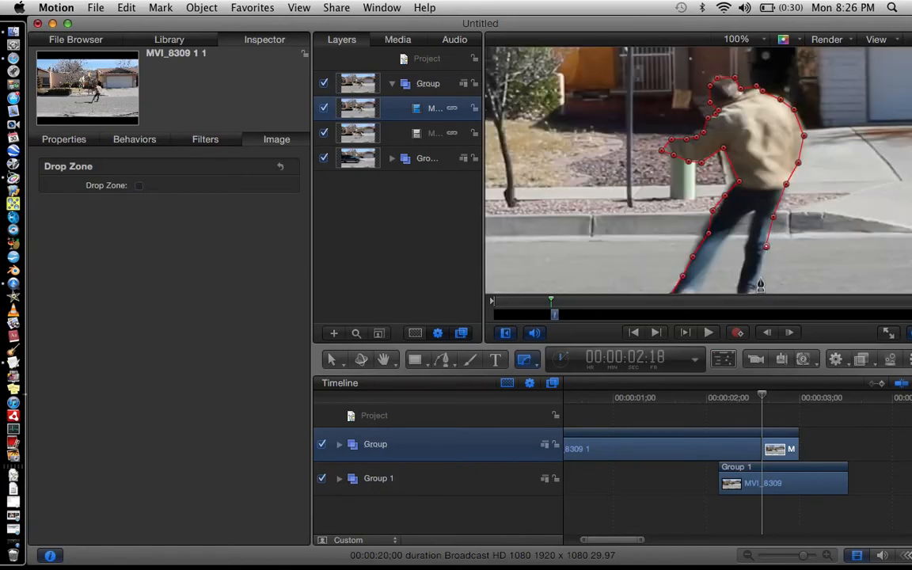
Finish the Bezier mask outline down the front leg and around the foot, closing the shape at its first point.
scroll(761, 285, down, 5)
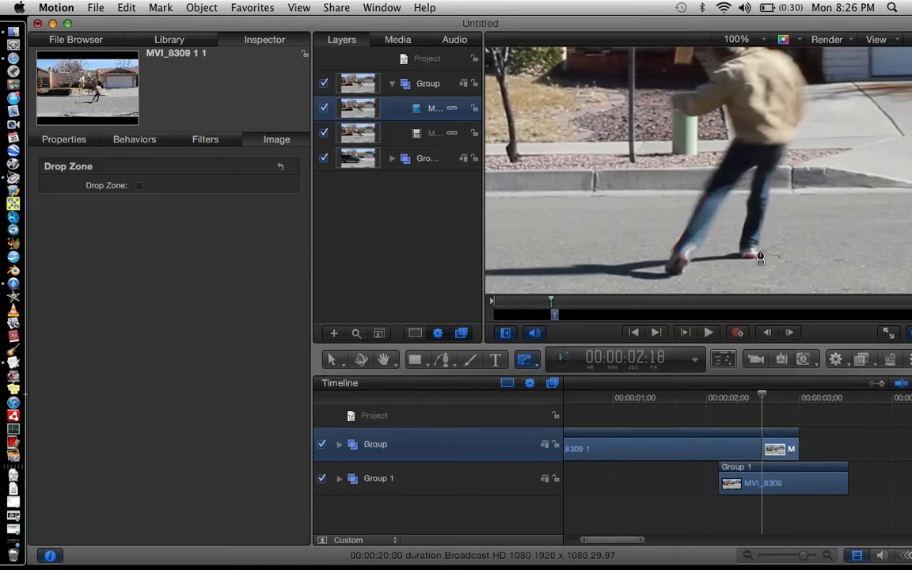
click(758, 257)
click(746, 256)
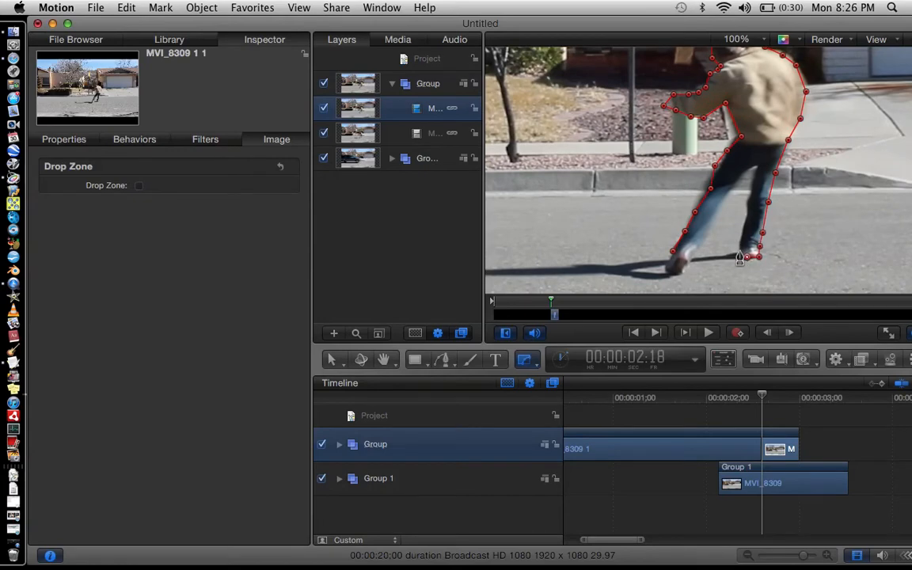
click(739, 249)
click(741, 235)
click(745, 206)
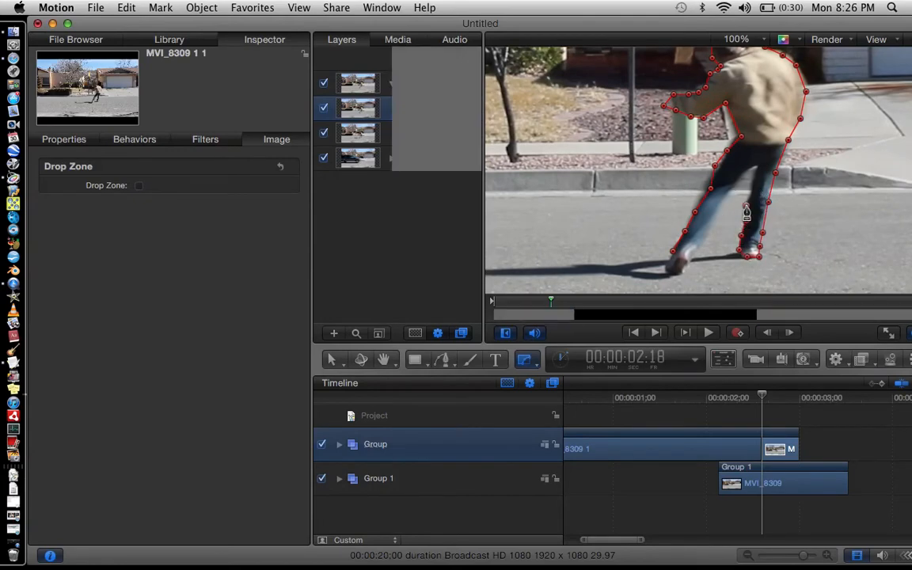
click(748, 194)
click(754, 174)
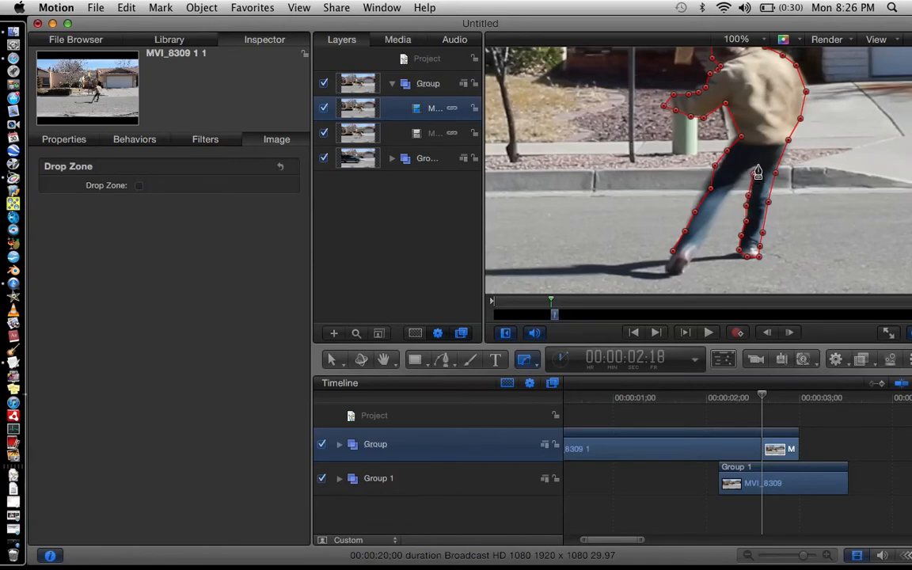
click(759, 165)
click(739, 175)
click(723, 200)
click(707, 230)
click(682, 272)
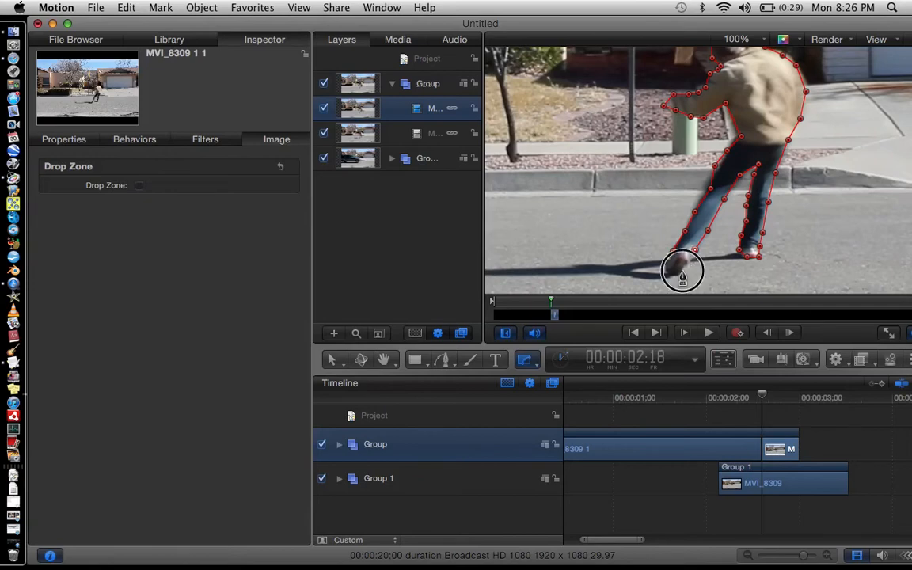
click(668, 271)
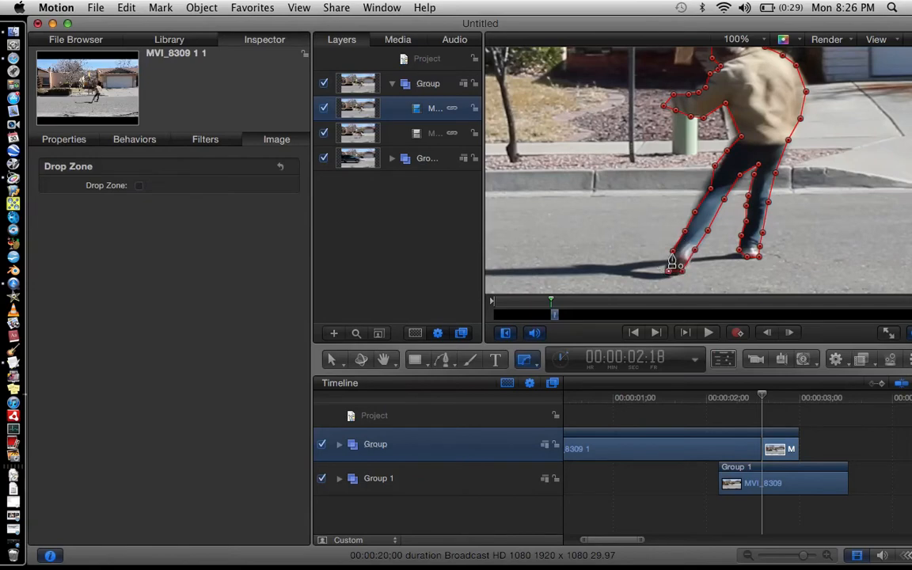
click(671, 263)
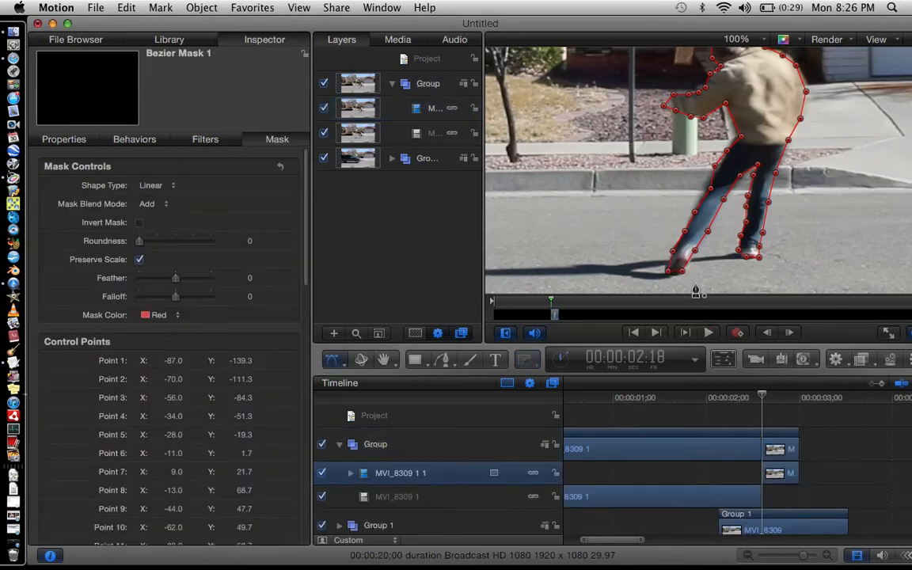
Step frame by frame around the cut at fit-in-window view to check how the masked copy lines up with the car.
click(708, 417)
key(Left)
key(Left)
key(Left)
key(Left)
key(Left)
key(Left)
key(Left)
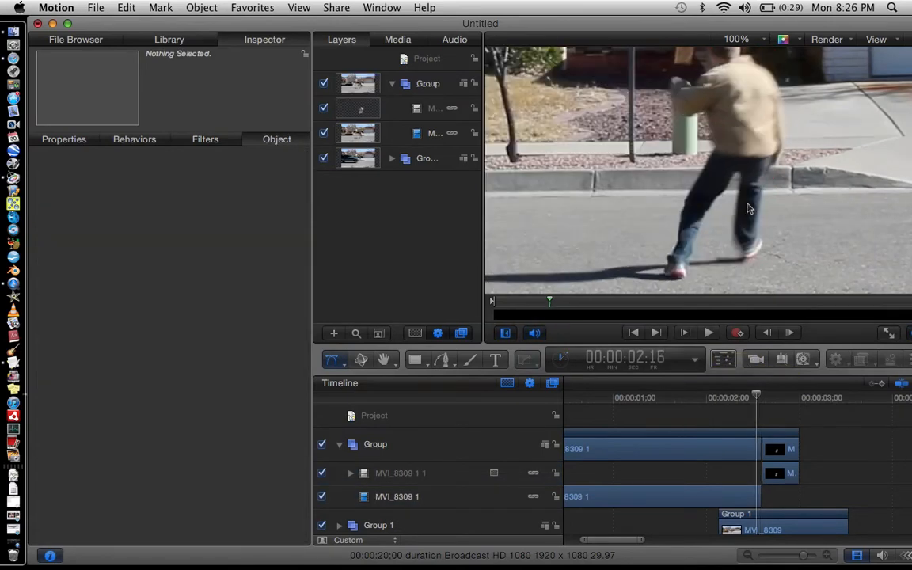
click(752, 38)
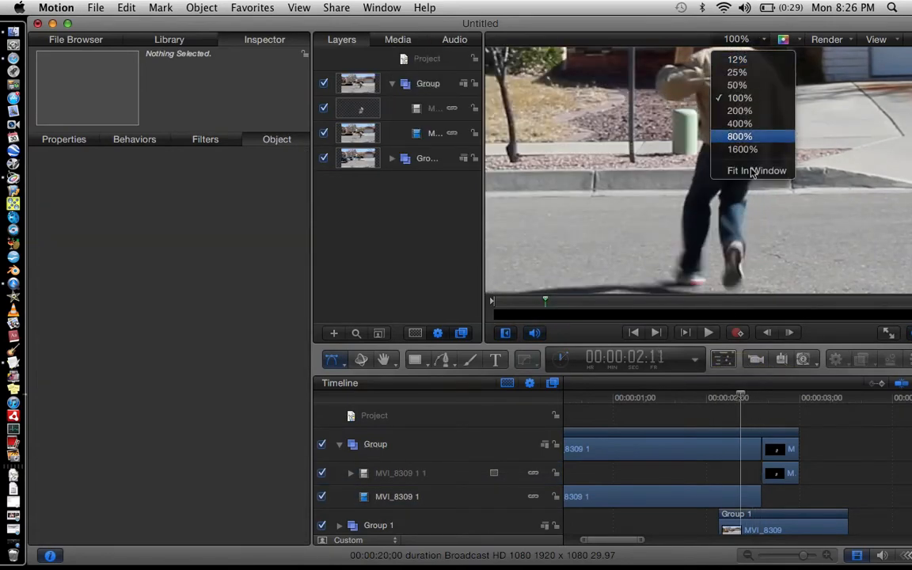
click(748, 170)
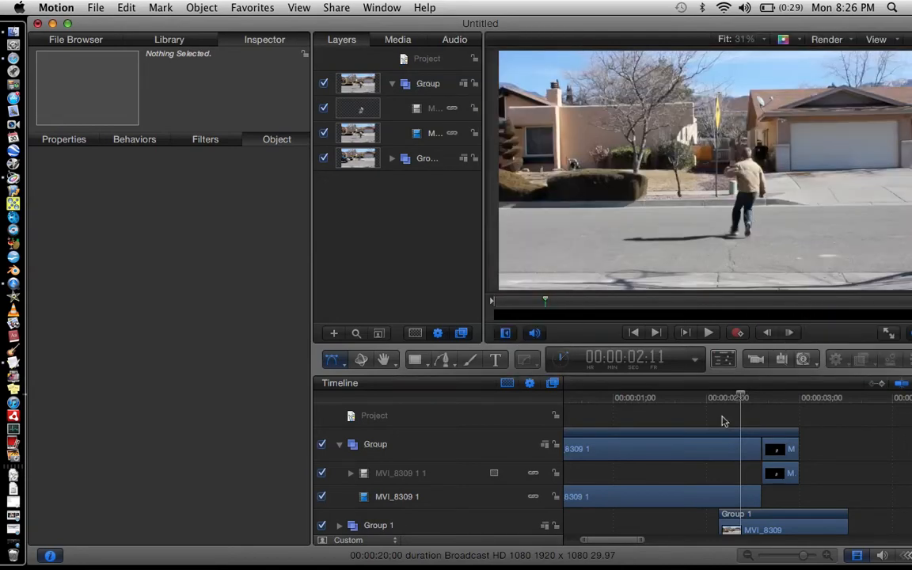
key(Right)
key(Right)
key(Right)
key(Right)
key(Right)
key(Right)
key(Right)
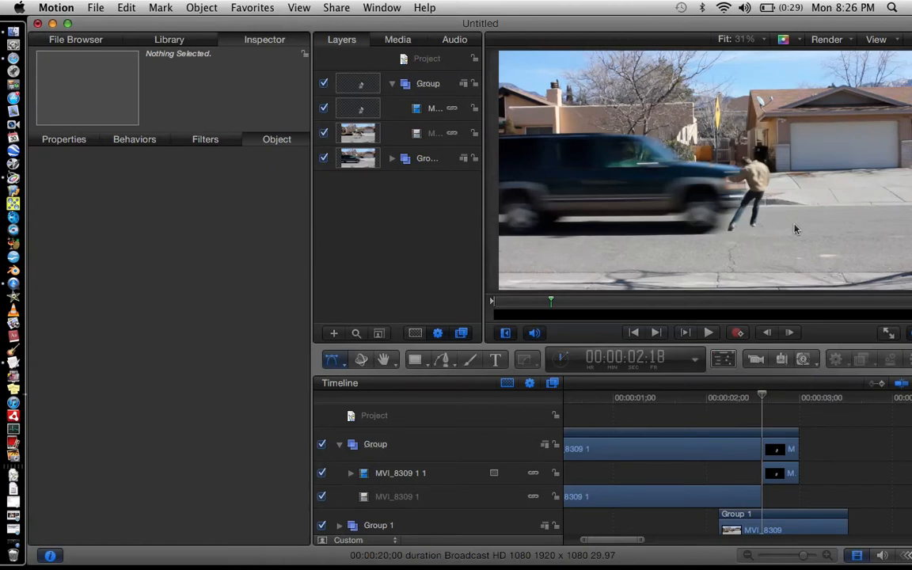
key(Left)
key(Left)
key(Left)
key(Left)
key(Left)
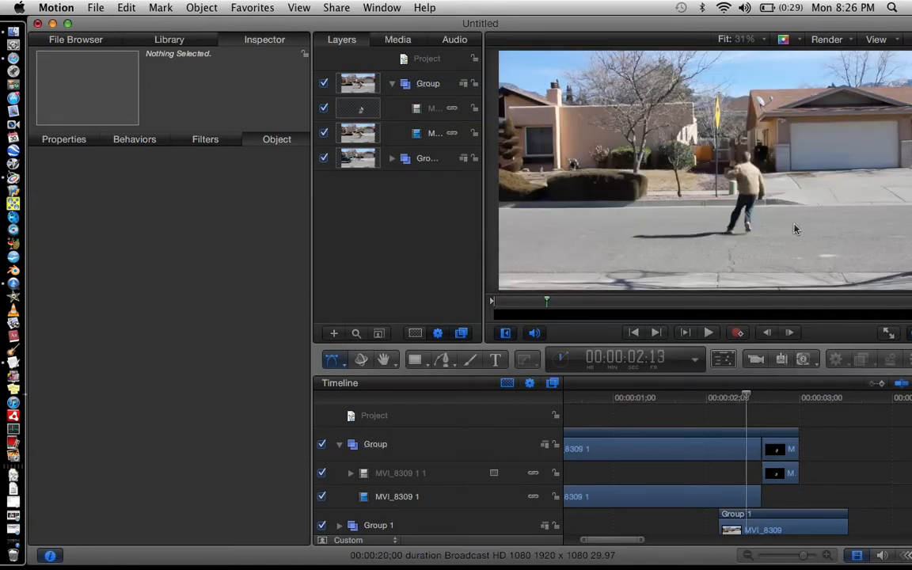
key(Left)
key(Left)
key(Left)
key(Left)
key(Left)
key(Left)
key(Right)
key(Right)
key(Right)
key(Right)
key(Right)
key(Right)
key(Right)
key(Right)
key(Right)
key(Right)
key(Right)
key(Right)
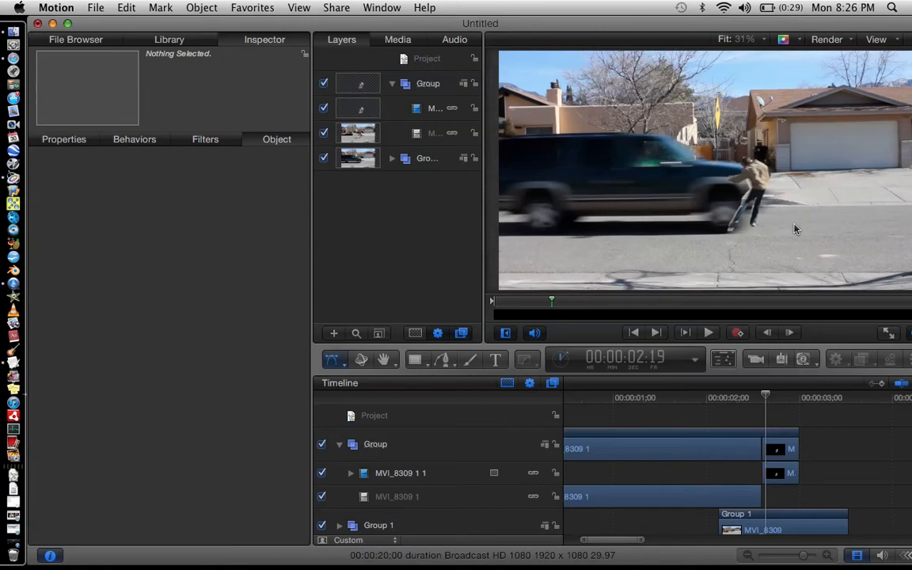
key(Left)
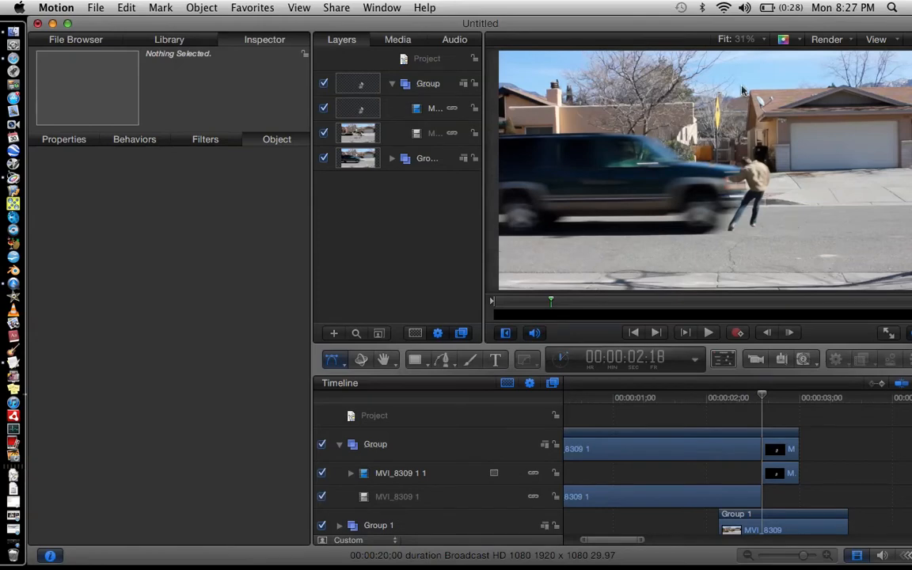
Turn on keyframe recording, select Bezier Mask 1 under the copied clip, and shift its points to fit the person.
click(738, 333)
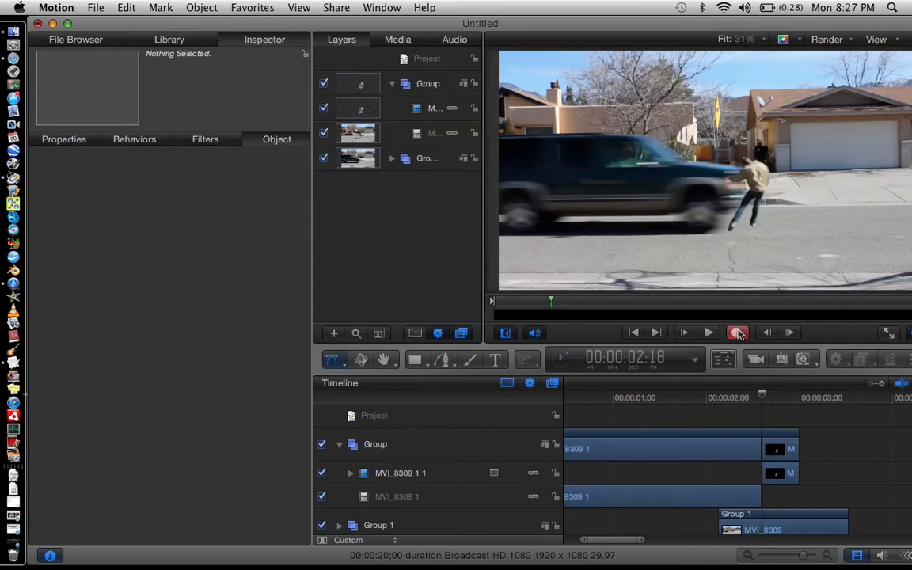
click(749, 39)
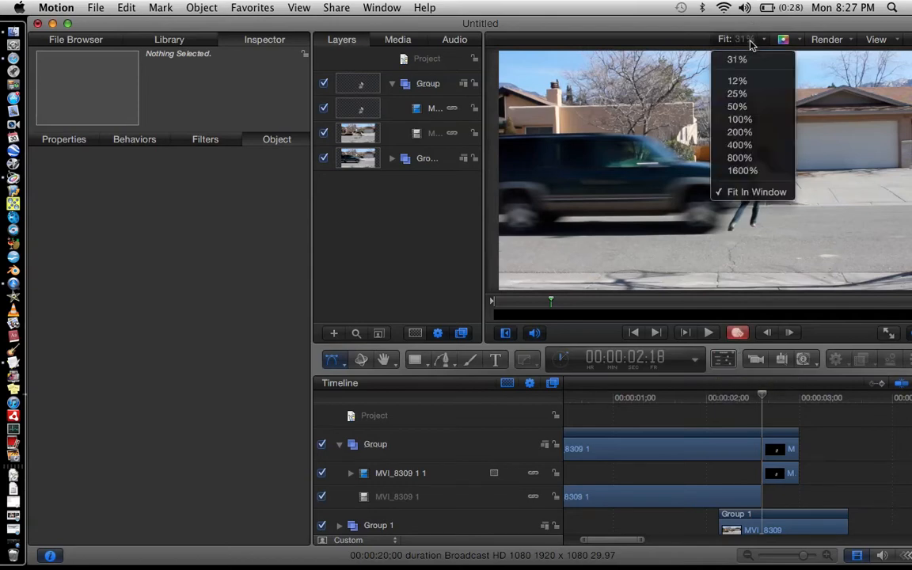
click(750, 106)
key(Right)
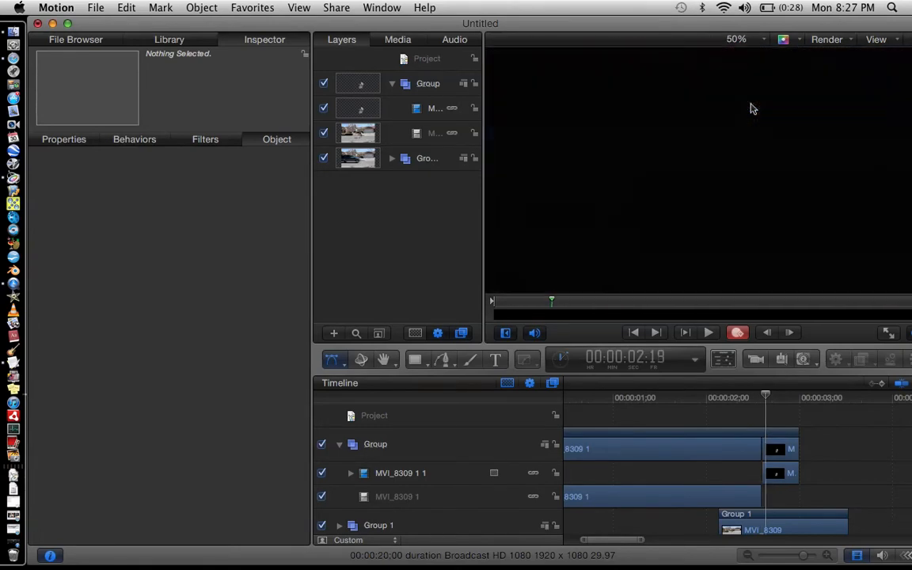
click(740, 38)
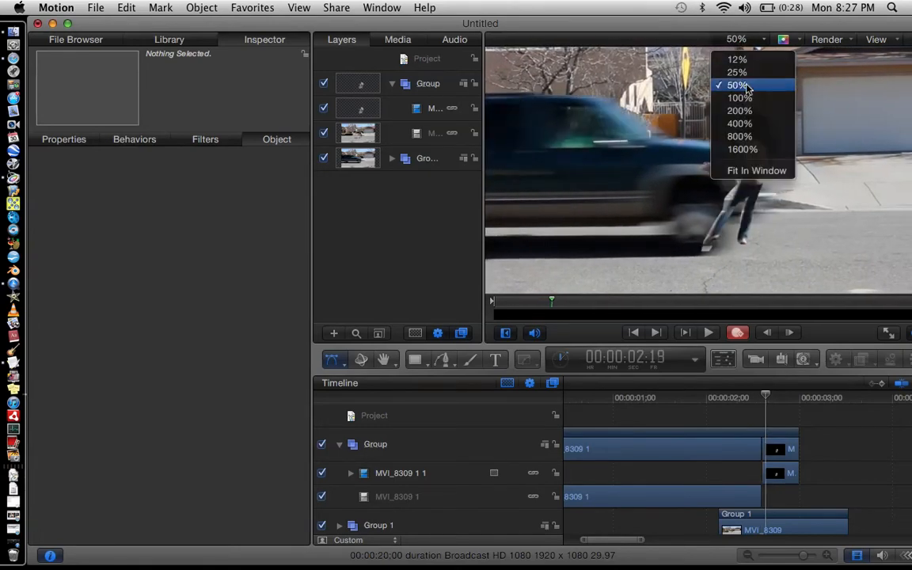
click(741, 94)
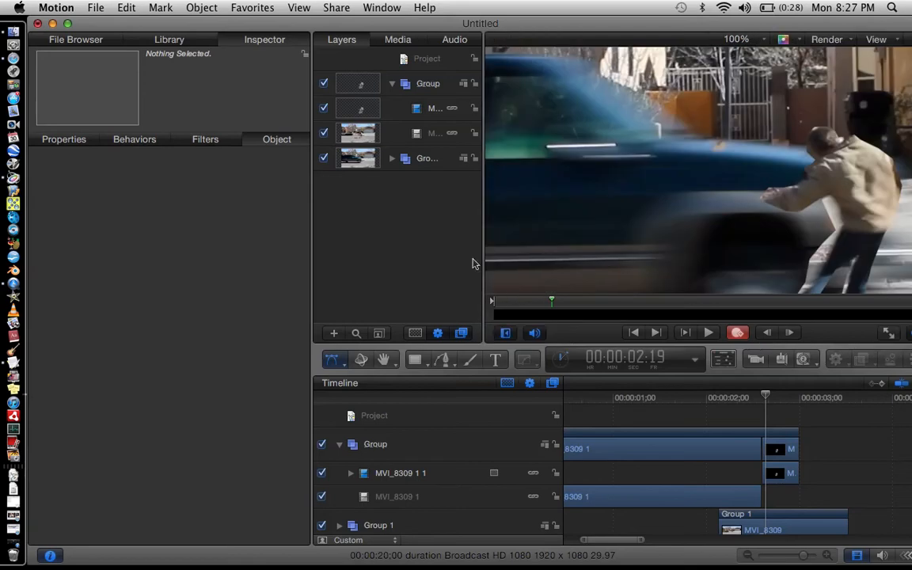
scroll(655, 235, right, 5)
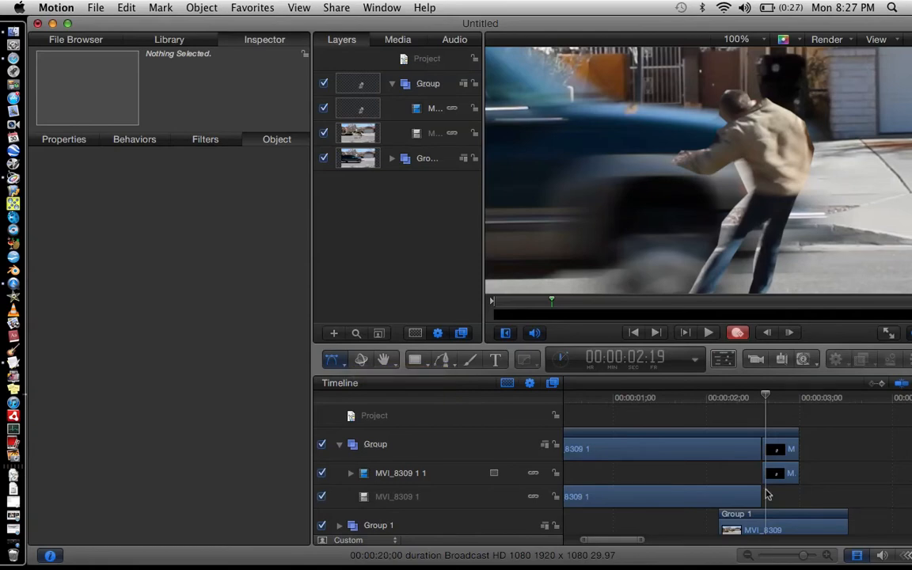
scroll(766, 493, down, 1)
click(353, 467)
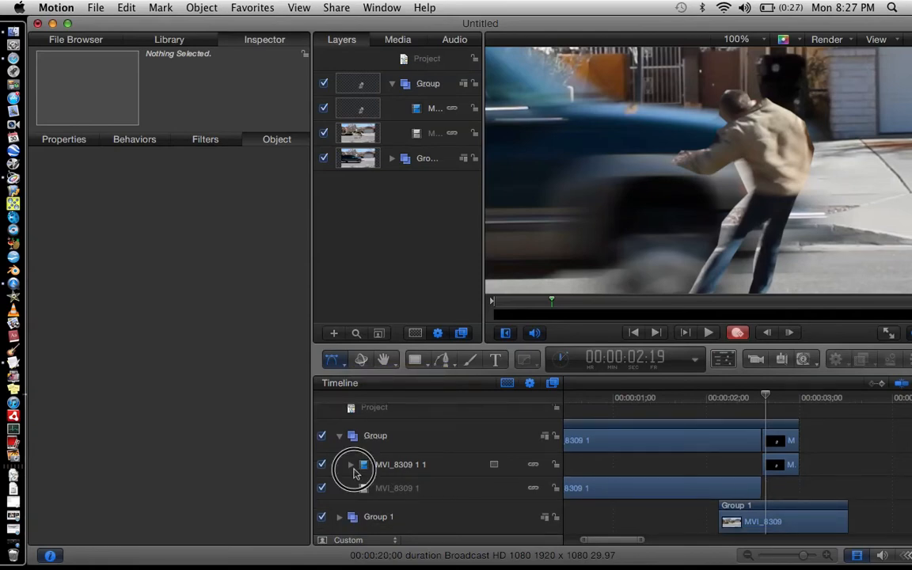
click(778, 489)
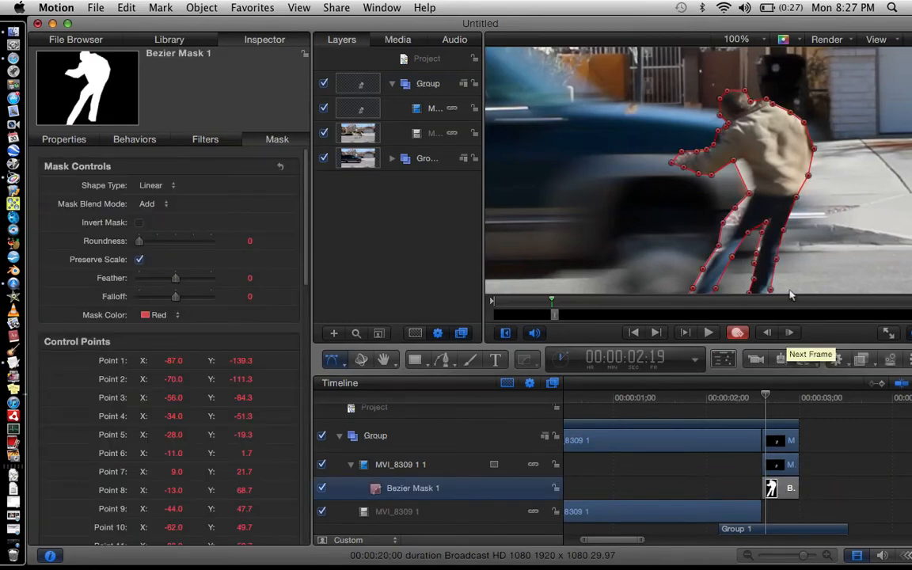
drag(753, 163, 762, 161)
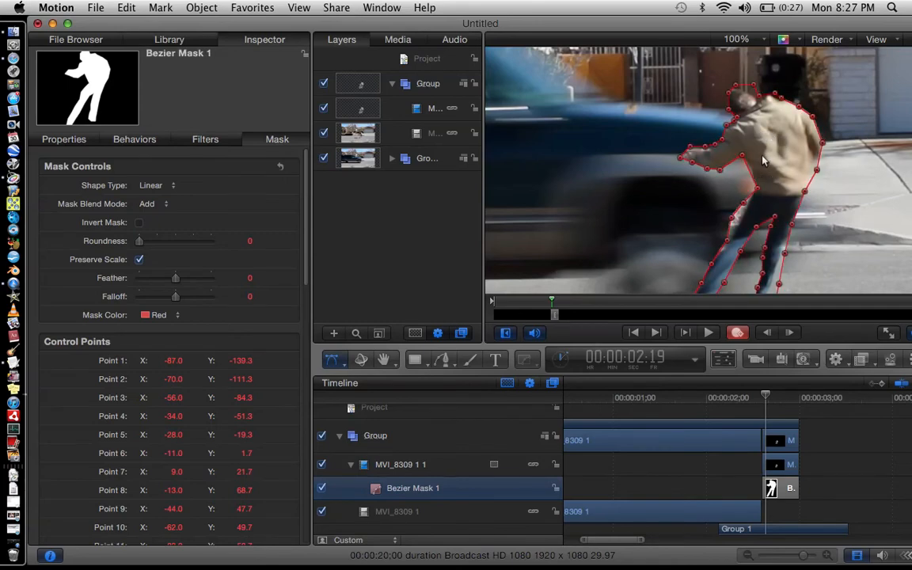
drag(770, 164, 779, 160)
Advance three frames and reshape the mask's points around the person's back, legs and feet.
key(Right)
key(Right)
key(Right)
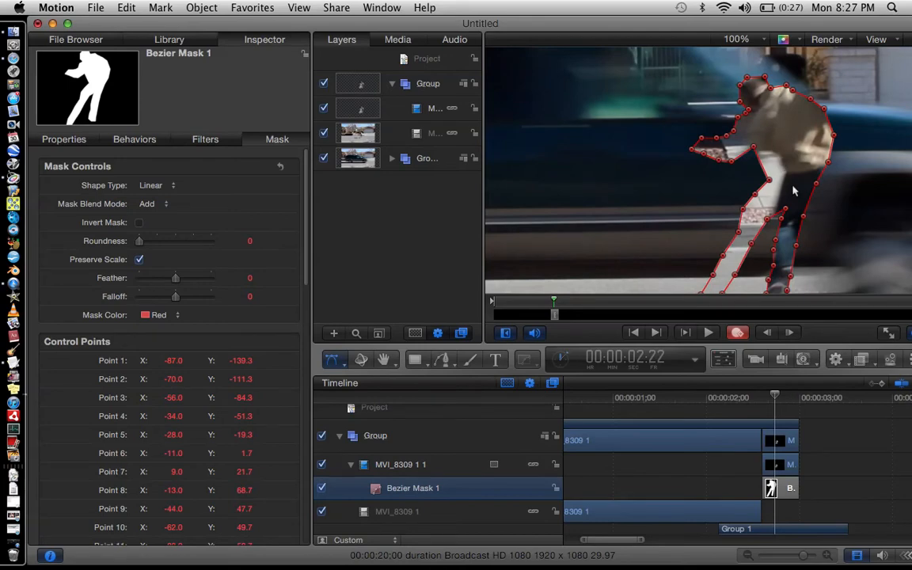
drag(798, 198, 838, 251)
drag(780, 226, 796, 243)
scroll(783, 265, down, 3)
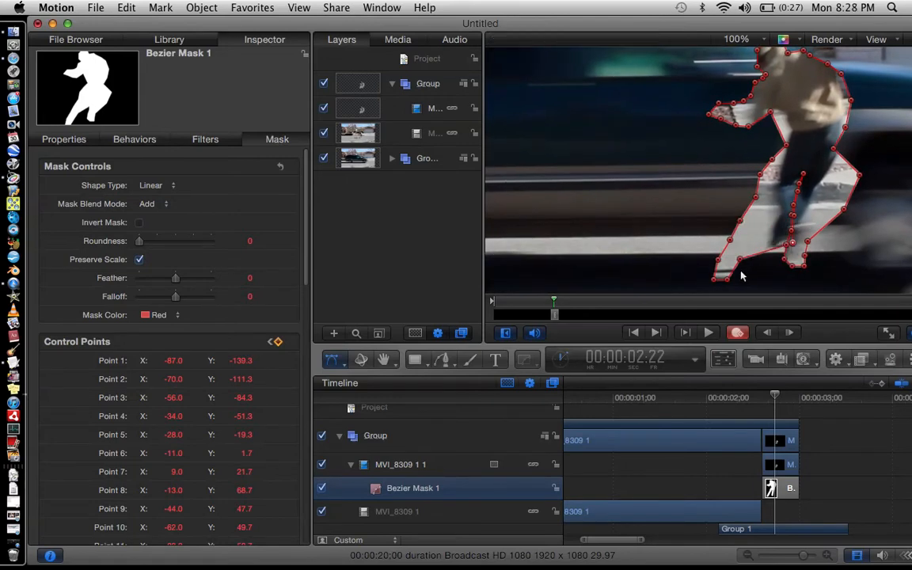
drag(739, 263, 729, 206)
scroll(749, 241, up, 3)
scroll(749, 241, right, 5)
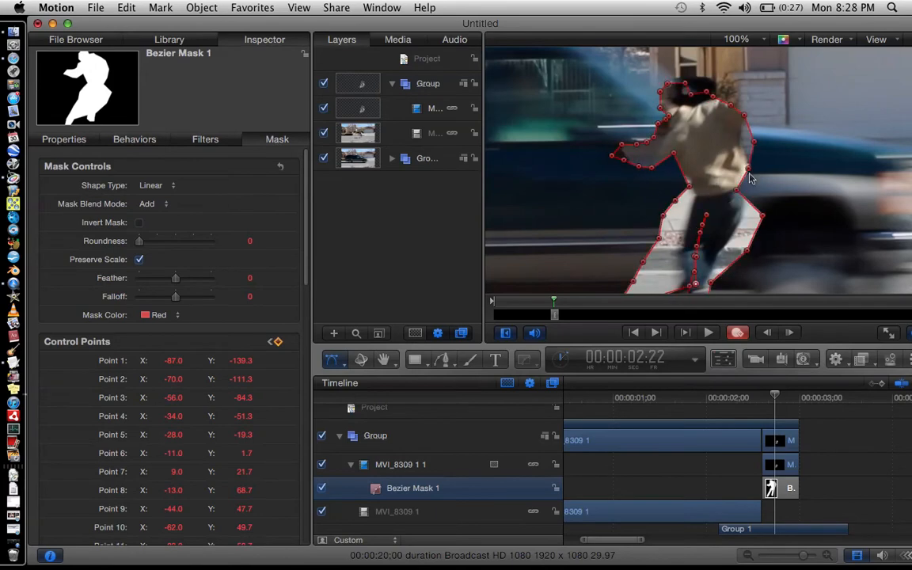
Zoom the canvas to 25% and play back the sequence to review the animated mask.
click(758, 39)
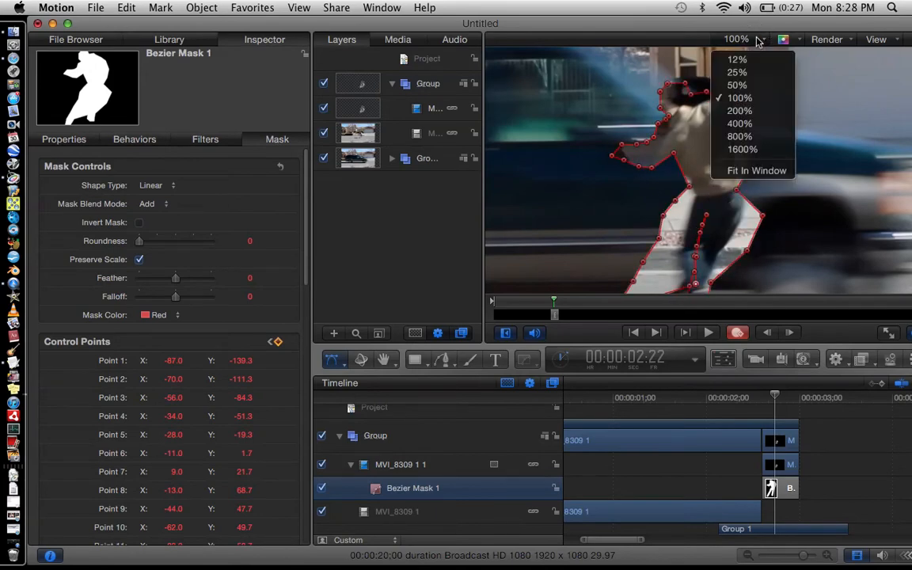
click(749, 69)
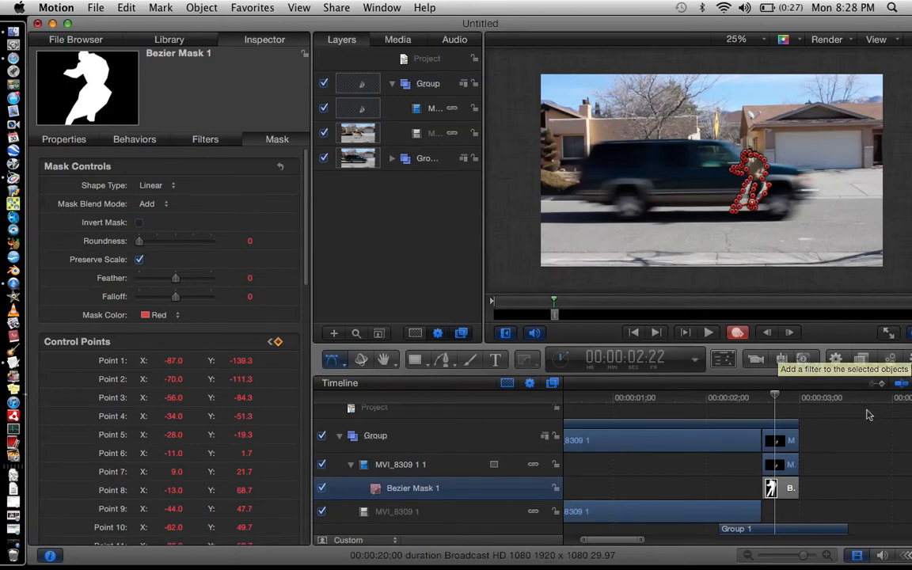
key(space)
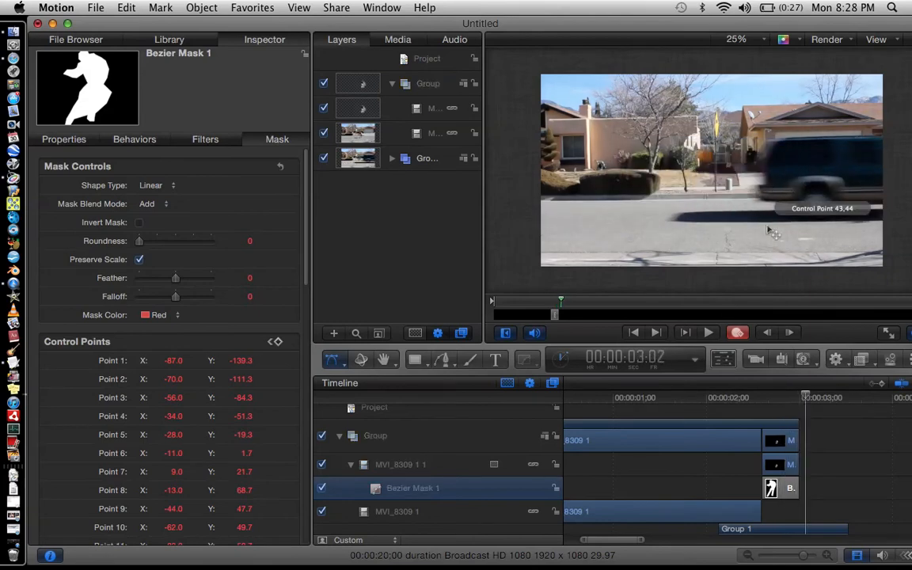
click(824, 433)
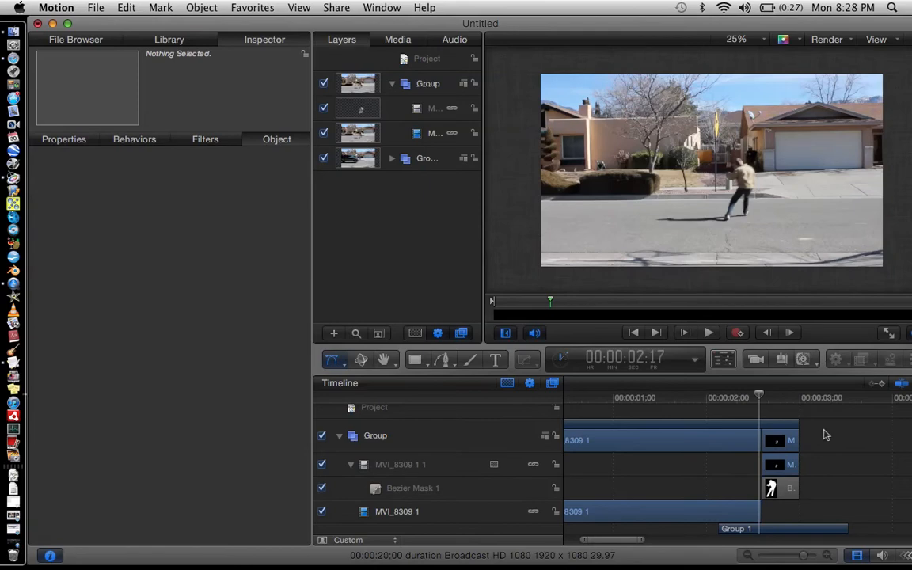
Select the masked copy clip and, with keyframe recording on, move it rightward frame by frame to follow the car.
key(Right)
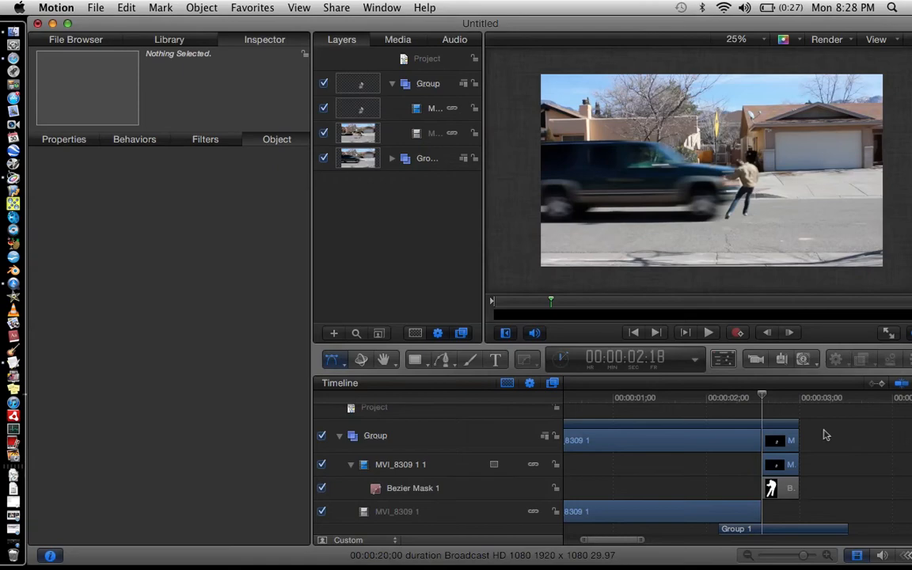
click(773, 441)
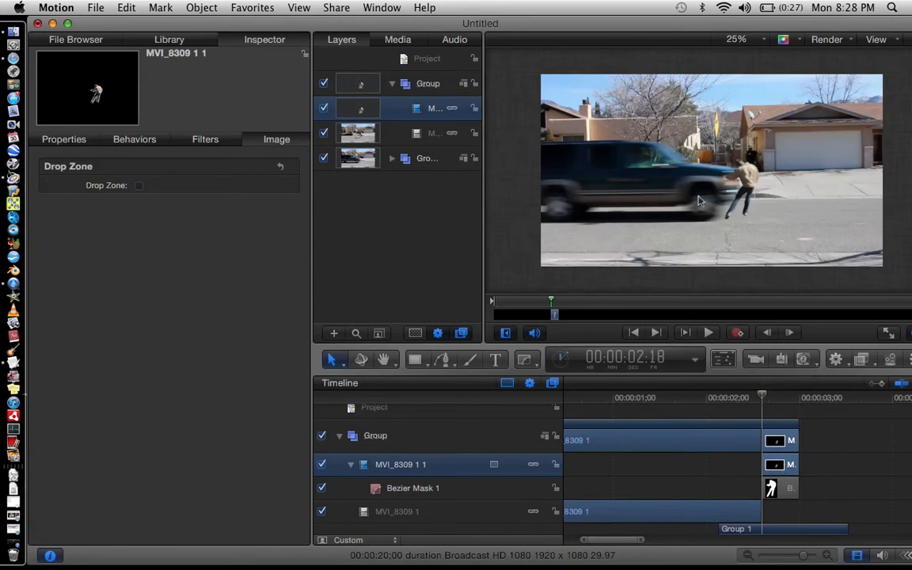
mouse_move(745, 180)
mouse_down()
mouse_move(754, 177)
mouse_move(741, 149)
mouse_move(707, 195)
mouse_move(746, 184)
mouse_move(733, 181)
mouse_up()
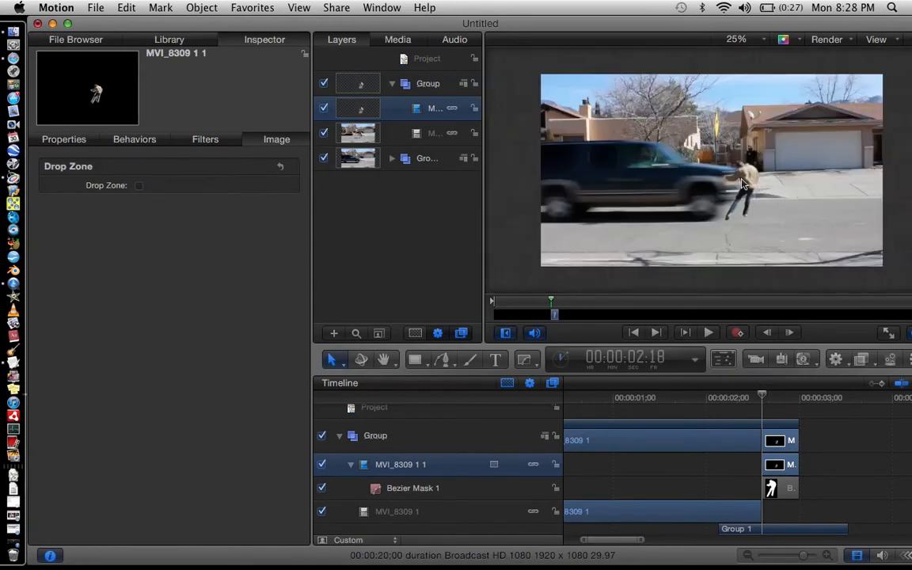
click(737, 332)
key(Right)
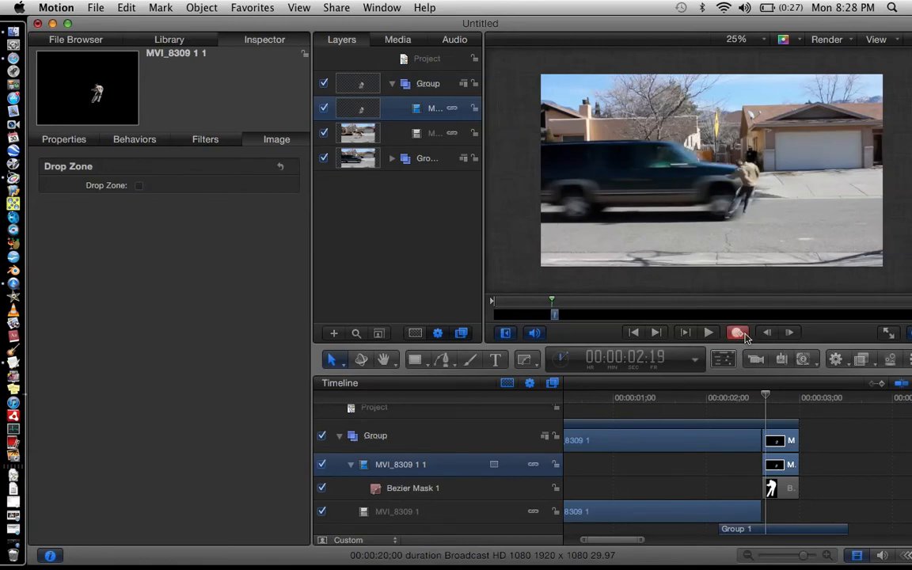
mouse_move(748, 180)
mouse_down()
mouse_move(773, 169)
mouse_move(765, 185)
mouse_move(777, 183)
mouse_move(764, 187)
mouse_up()
key(Right)
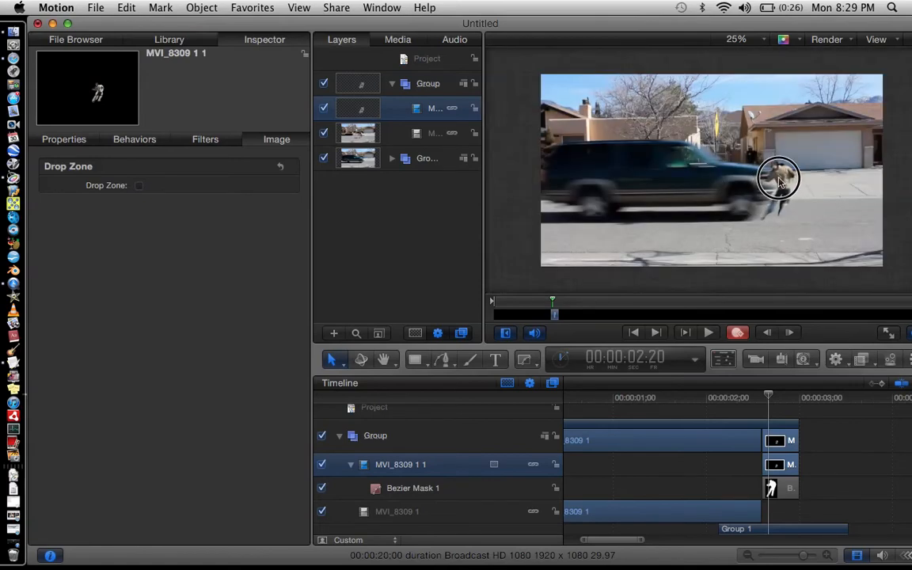
drag(789, 183, 895, 167)
Turn off keyframe recording and step back and forth through the frames around the cut to review the moving copy.
key(Right)
key(Right)
key(Right)
key(Right)
key(Right)
key(Right)
key(Right)
click(737, 333)
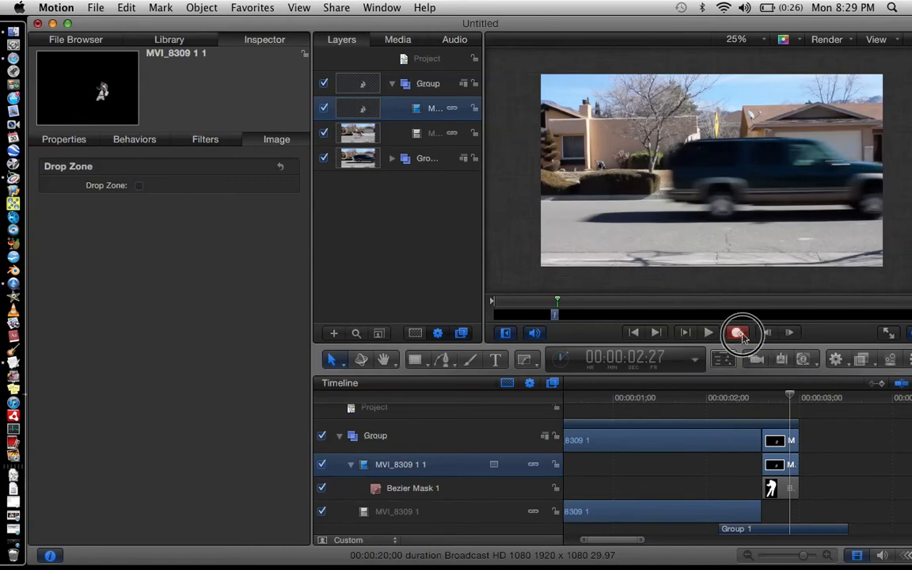
click(772, 399)
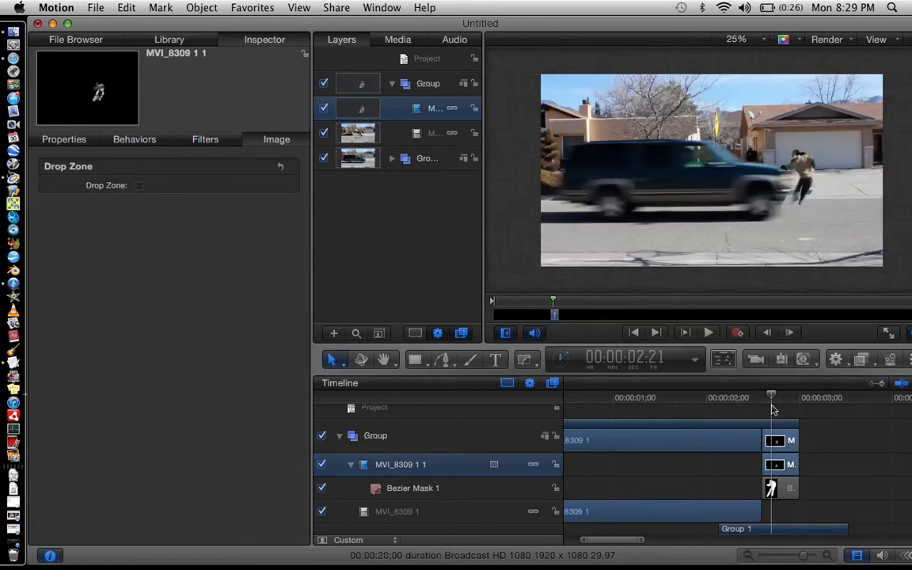
key(Left)
key(Left)
key(Left)
key(Left)
key(Left)
key(Left)
key(Left)
key(Left)
key(Left)
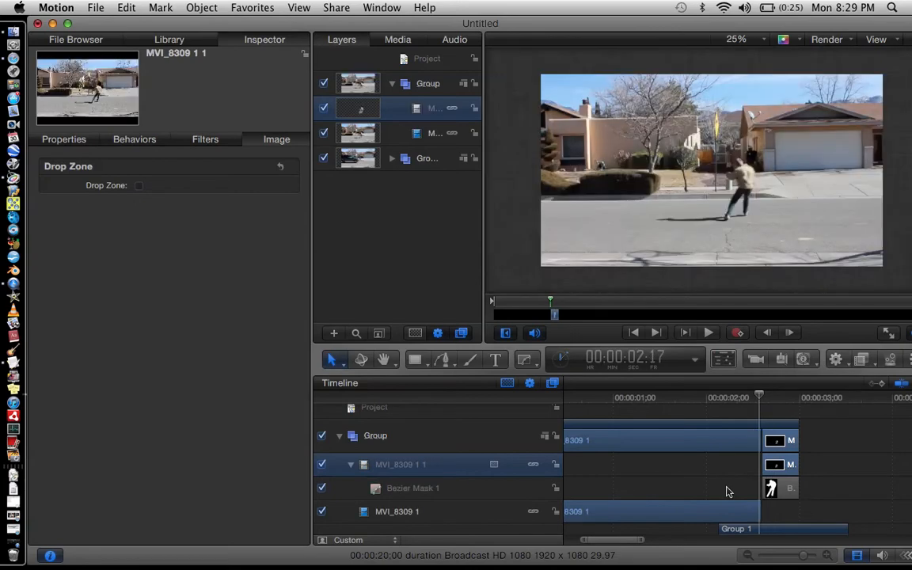
key(Left)
key(Left)
key(Left)
key(Left)
key(Left)
key(Left)
key(Right)
key(Right)
key(Right)
key(Right)
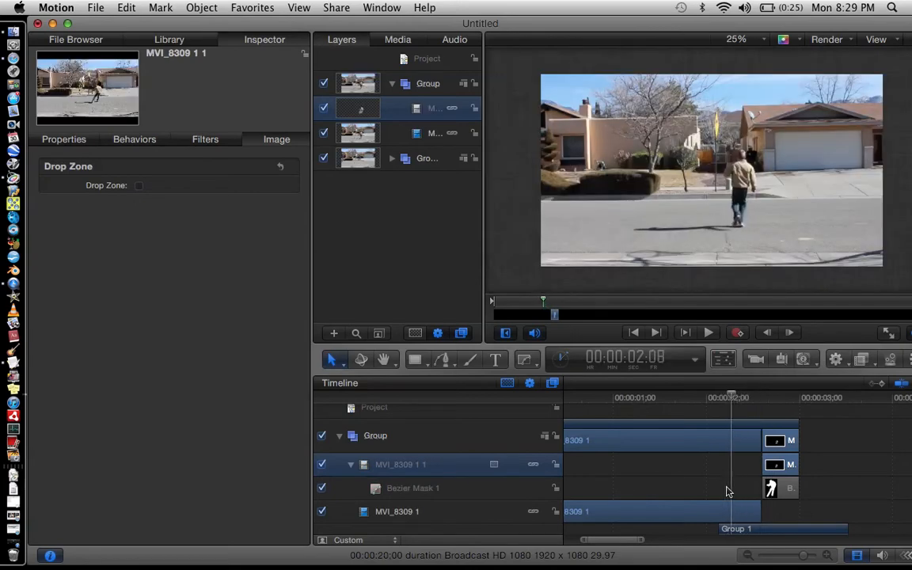
key(Right)
key(Right)
key(Right)
key(Right)
key(Right)
key(Right)
key(Right)
key(Right)
key(Right)
key(Right)
key(Right)
key(Right)
key(Right)
key(Right)
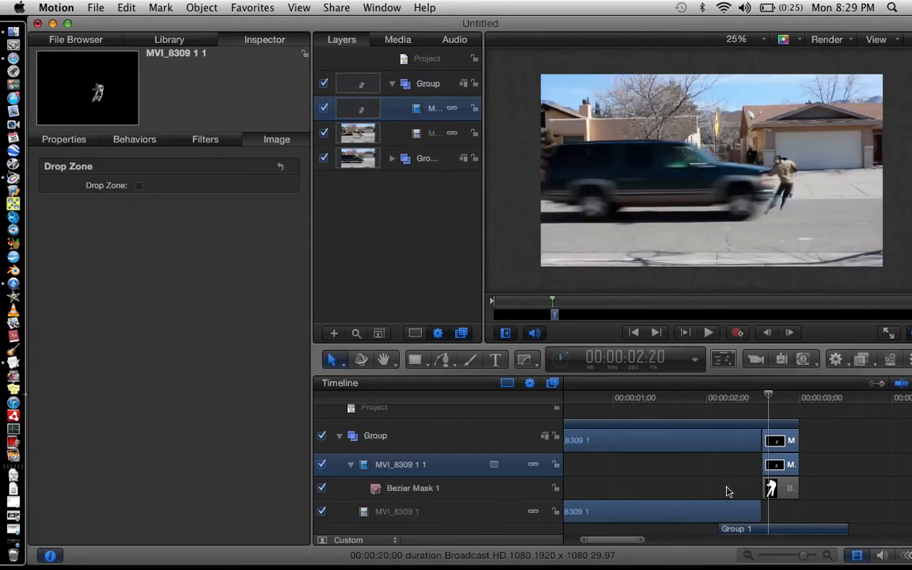
key(Right)
key(Right)
key(Right)
key(Right)
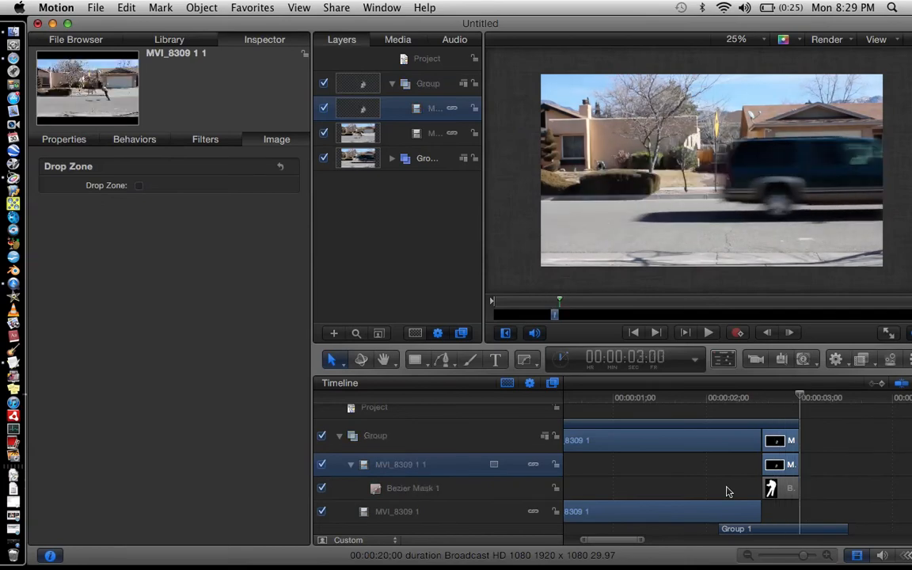
key(Left)
key(Left)
key(Left)
key(Left)
key(Left)
key(Left)
key(Left)
key(Left)
key(Left)
key(Left)
key(Left)
key(Left)
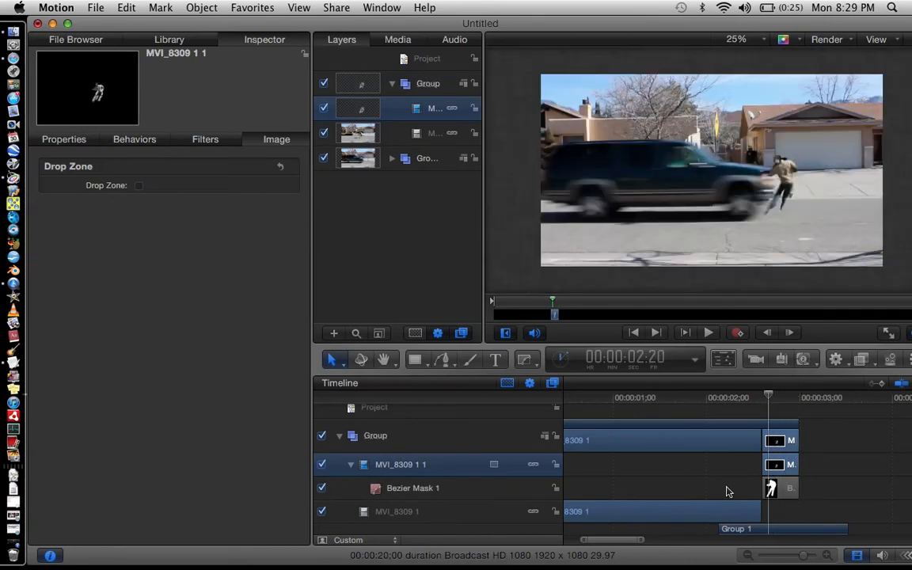
key(Left)
key(Left)
key(Left)
key(Left)
key(Left)
key(Left)
key(Left)
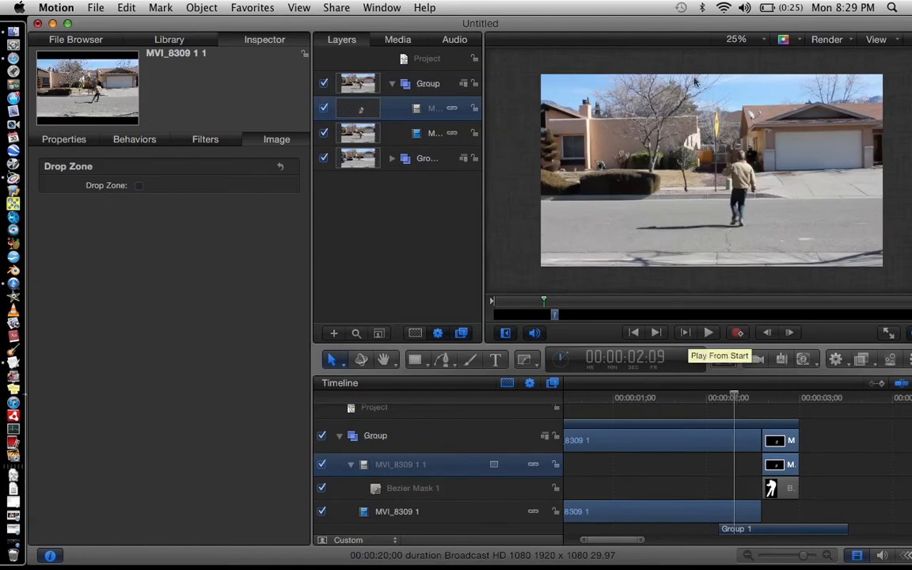
Split the MVI_8309 1 clip inside Group at 00:00:02:03.
drag(598, 545, 559, 546)
scroll(749, 472, down, 1)
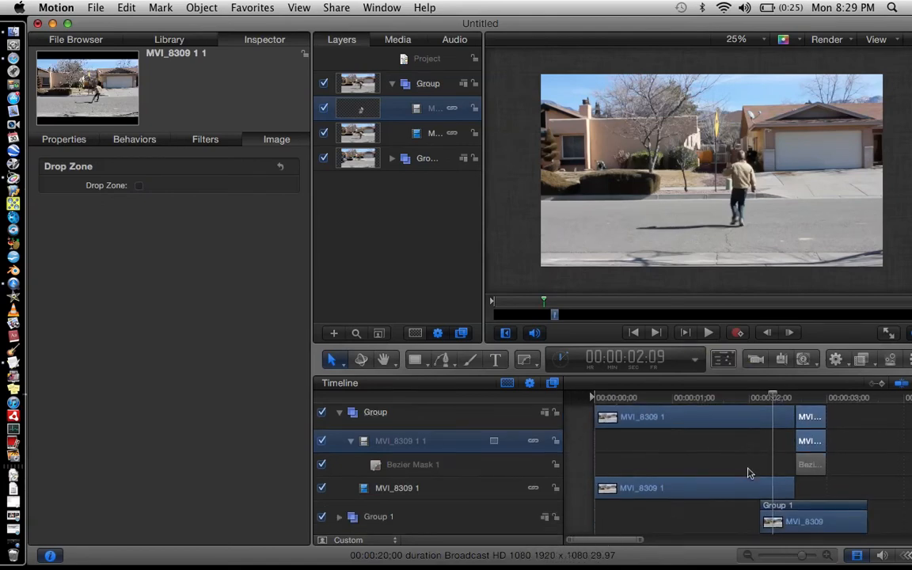
key(Left)
key(Left)
key(Left)
key(Left)
key(Left)
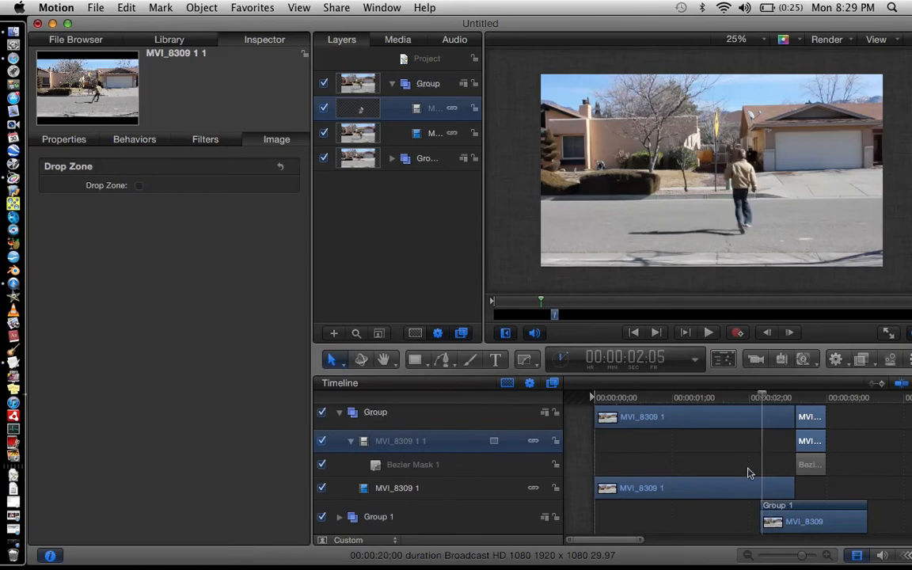
click(642, 535)
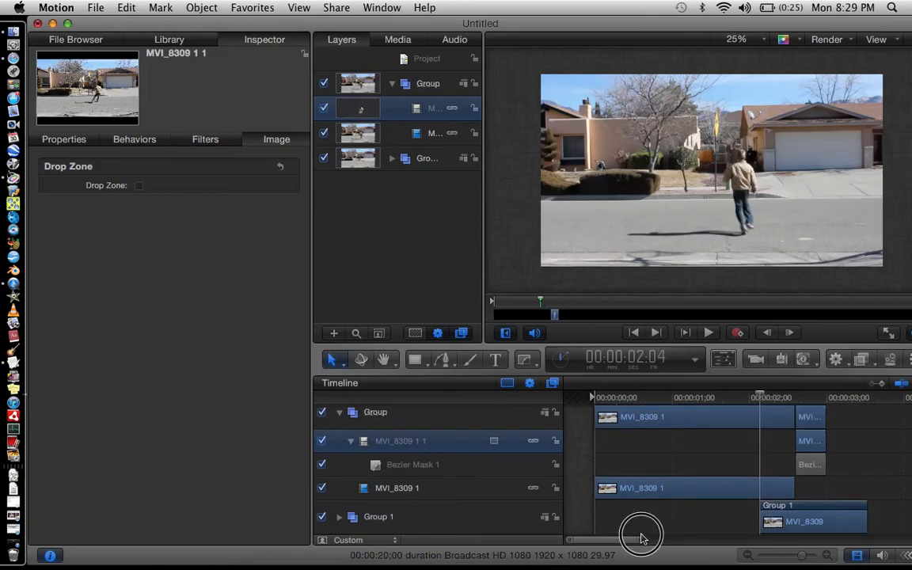
click(652, 541)
drag(652, 541, 685, 544)
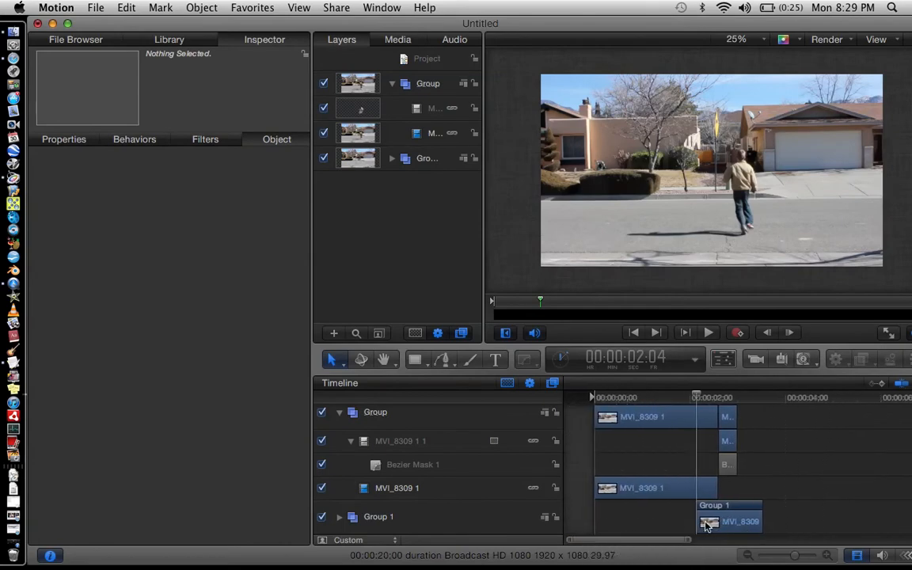
key(Right)
key(Left)
key(Left)
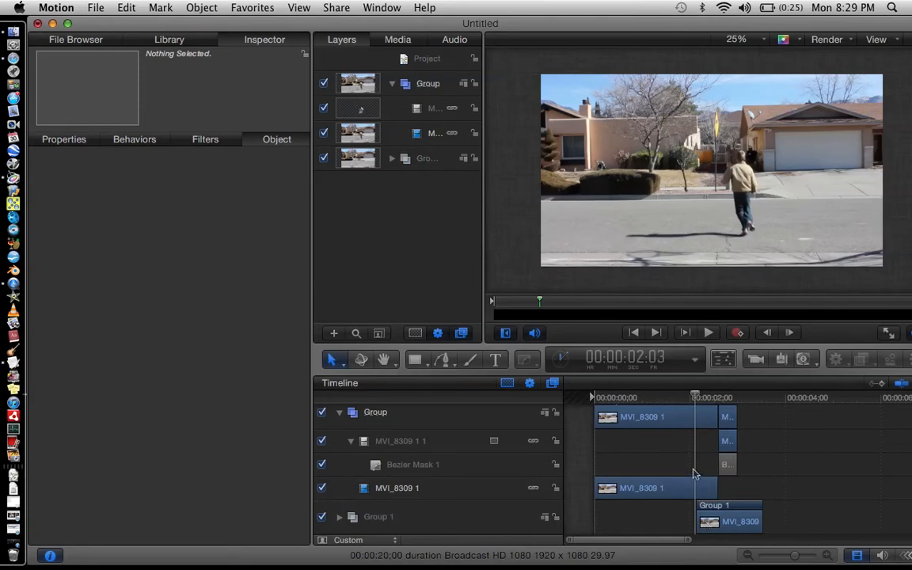
click(681, 420)
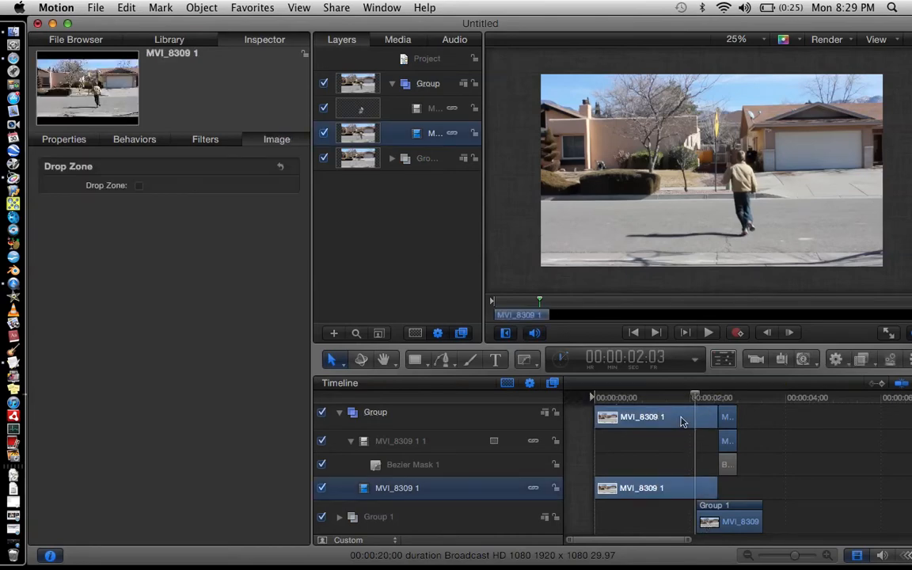
click(127, 7)
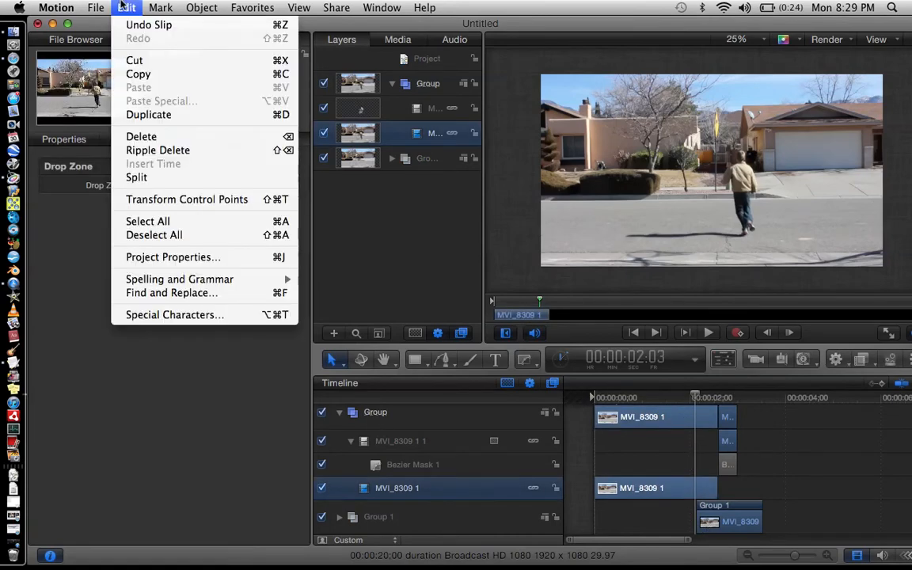
click(145, 179)
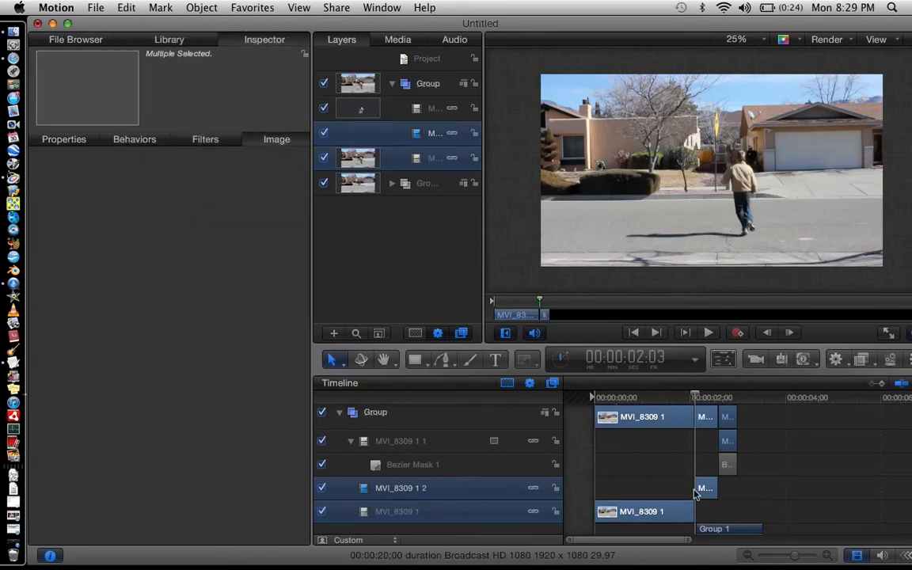
Select the new MVI_8309 1 2 segment at 00:00:02:04 and start a Bezier mask along the road and up behind the person.
scroll(723, 522, down, 1)
click(722, 520)
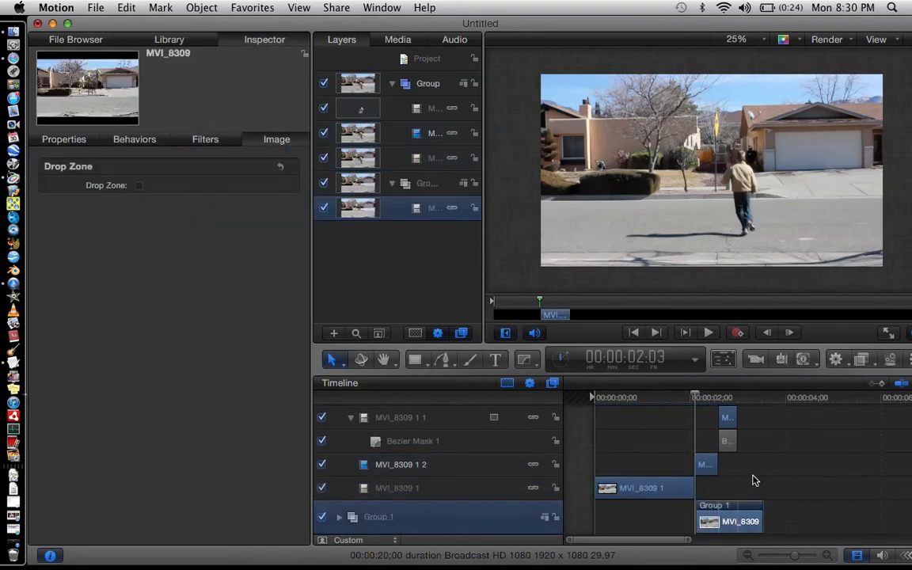
click(754, 480)
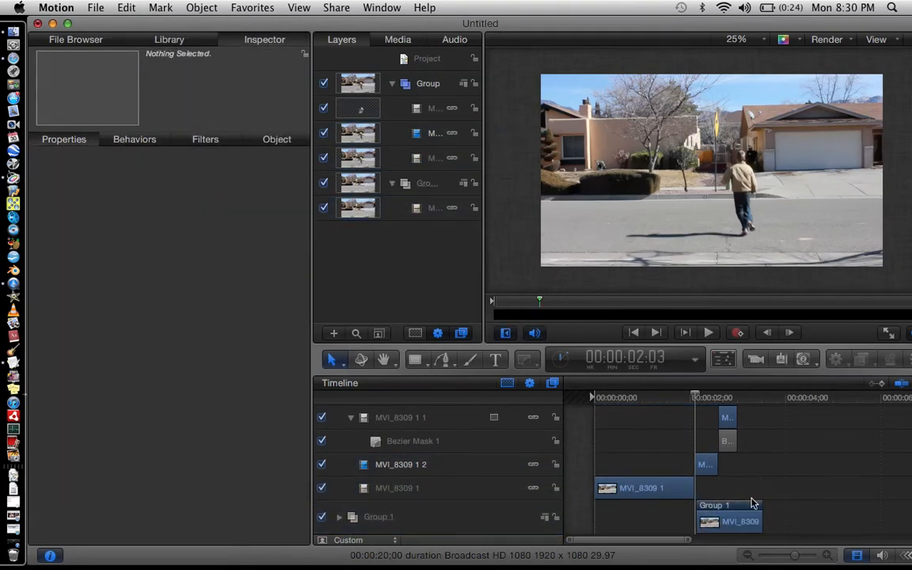
key(Right)
key(Right)
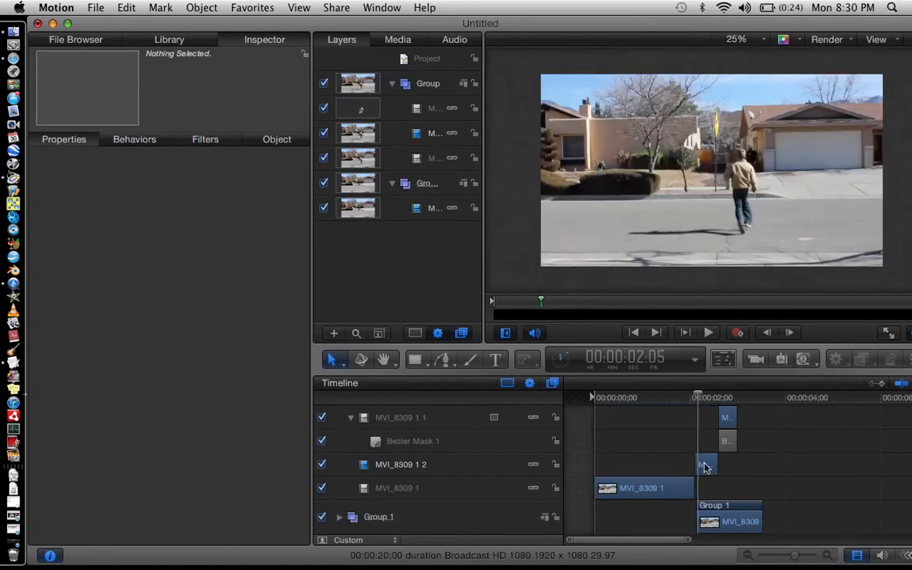
key(Left)
click(705, 466)
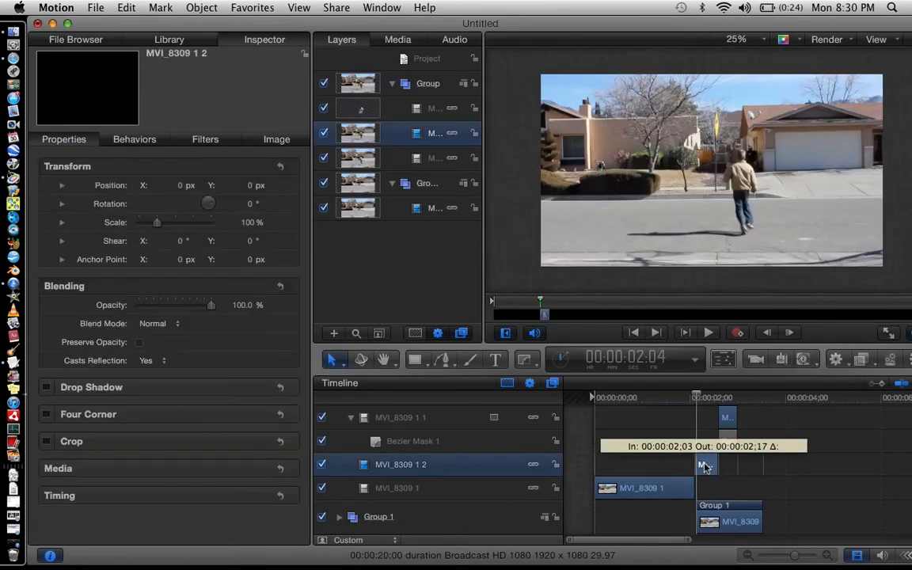
click(524, 359)
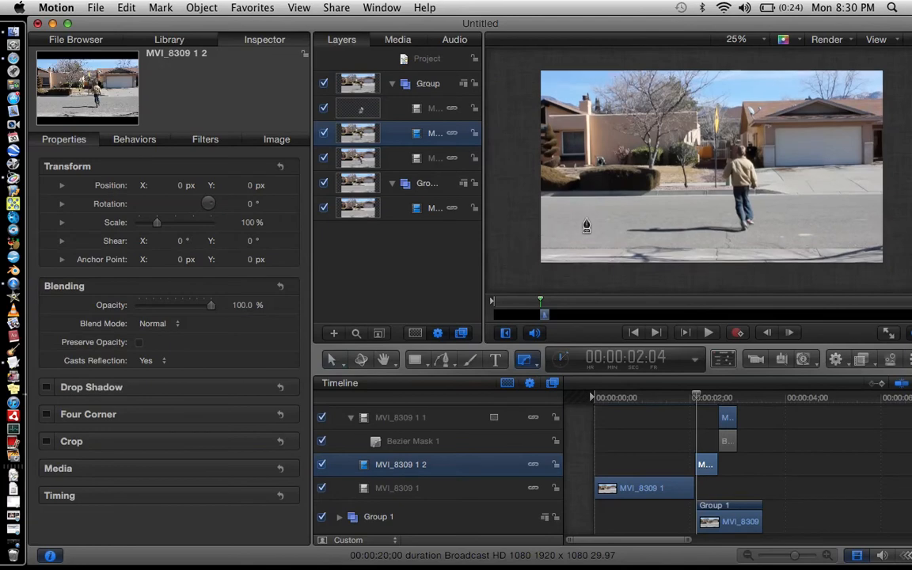
click(643, 273)
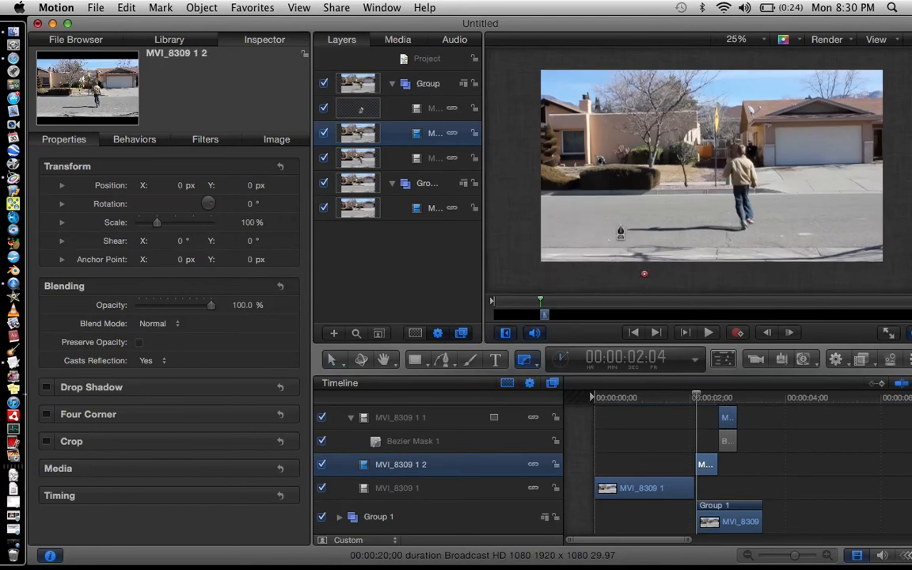
click(628, 240)
click(619, 224)
click(641, 223)
click(690, 222)
click(732, 222)
click(726, 195)
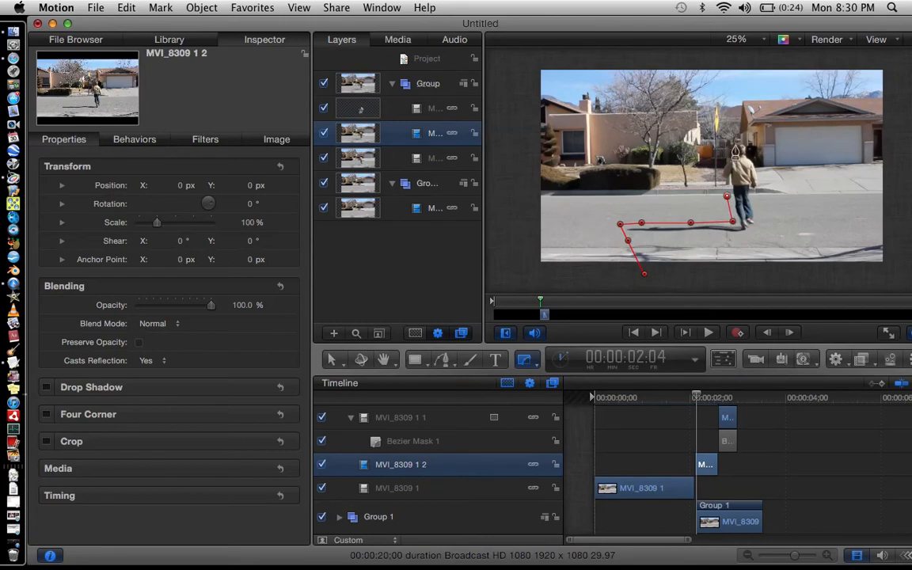
click(718, 174)
click(737, 141)
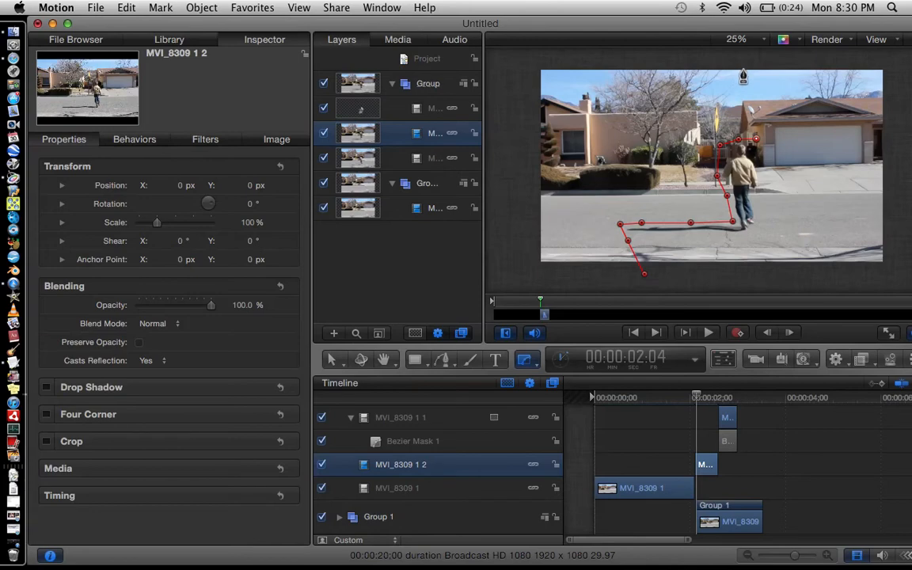
Undo the last three mask points, then extend the mask up past the frame top, around the right side and close it.
key(super+z)
key(super+z)
key(super+z)
click(718, 145)
click(719, 130)
click(718, 98)
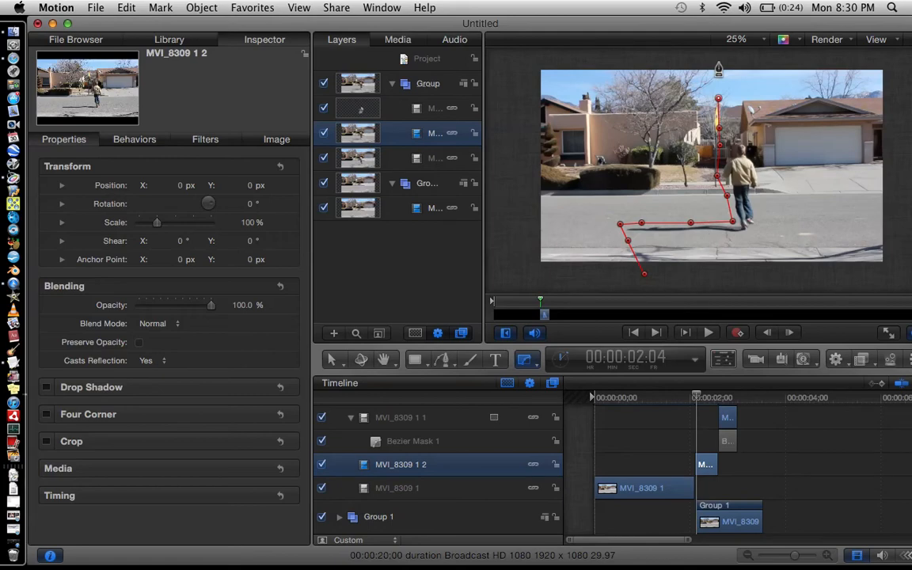
click(717, 61)
click(893, 58)
click(898, 276)
click(645, 279)
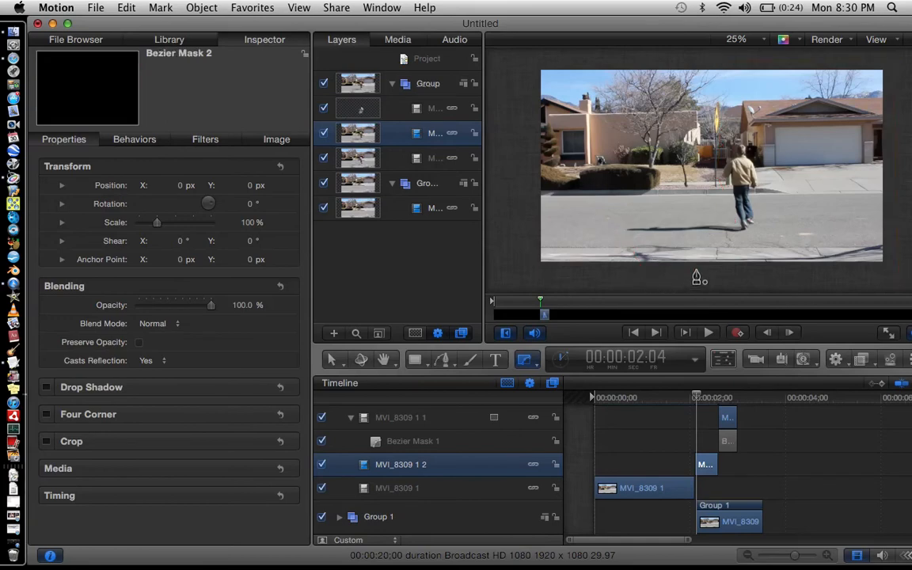
Play and step through the frames around 00:00:02:05 to review the new mask, then turn on keyframe recording.
key(space)
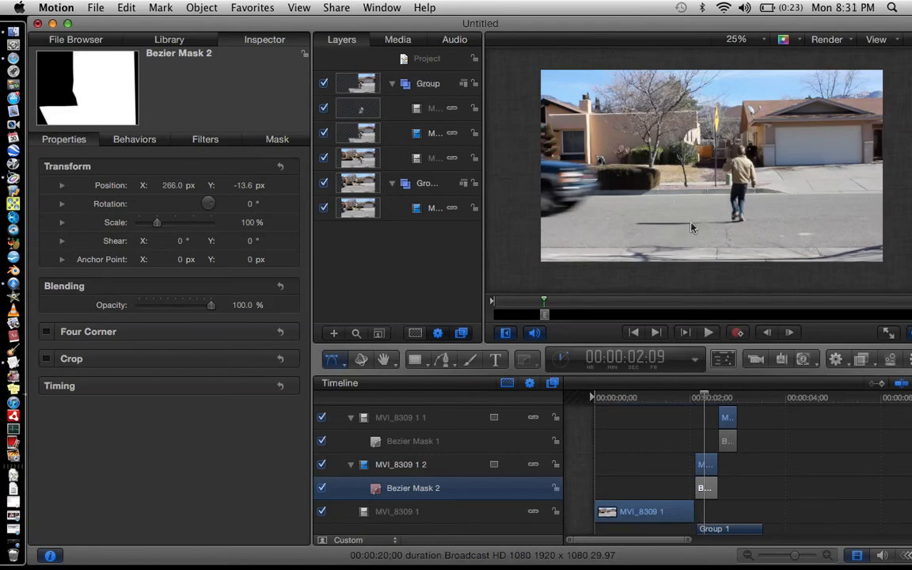
key(Right)
key(Right)
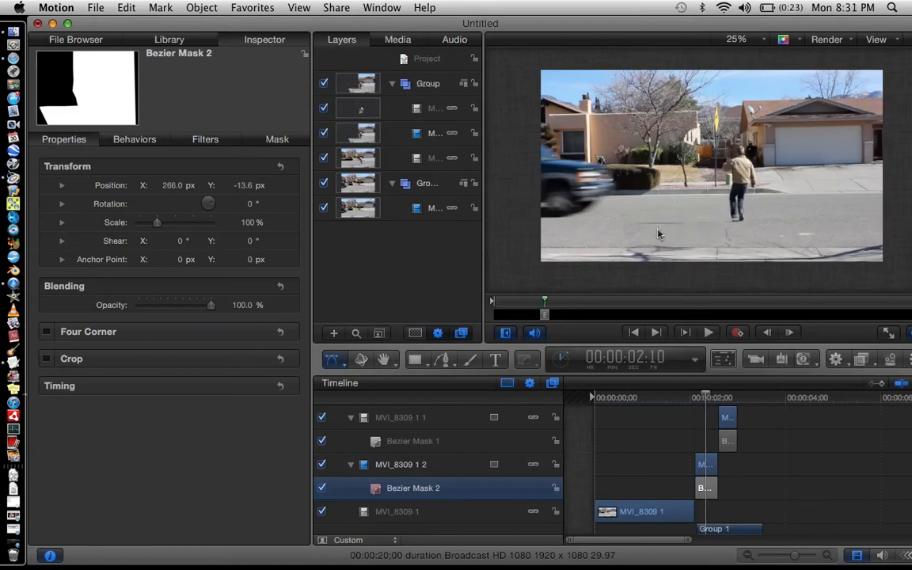
key(Left)
key(Left)
key(Left)
key(Left)
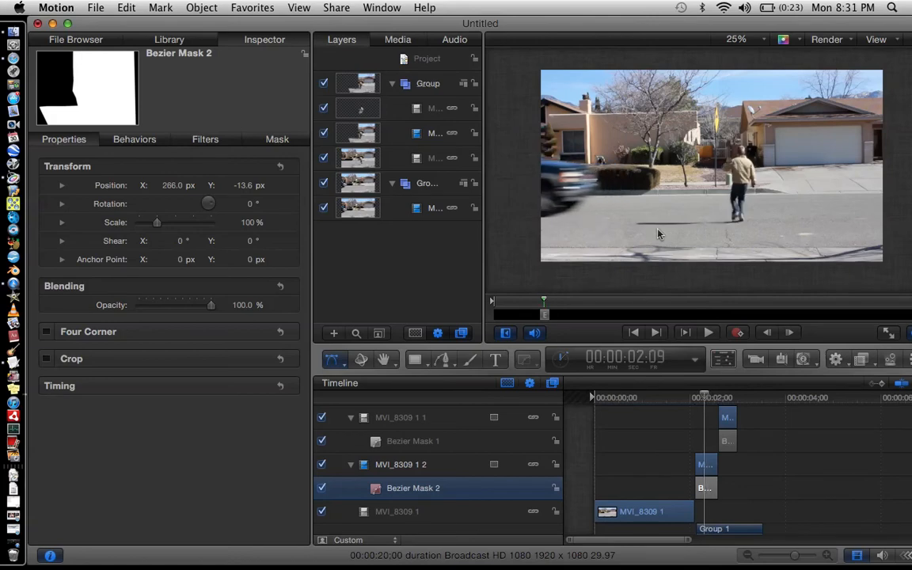
key(Left)
key(Left)
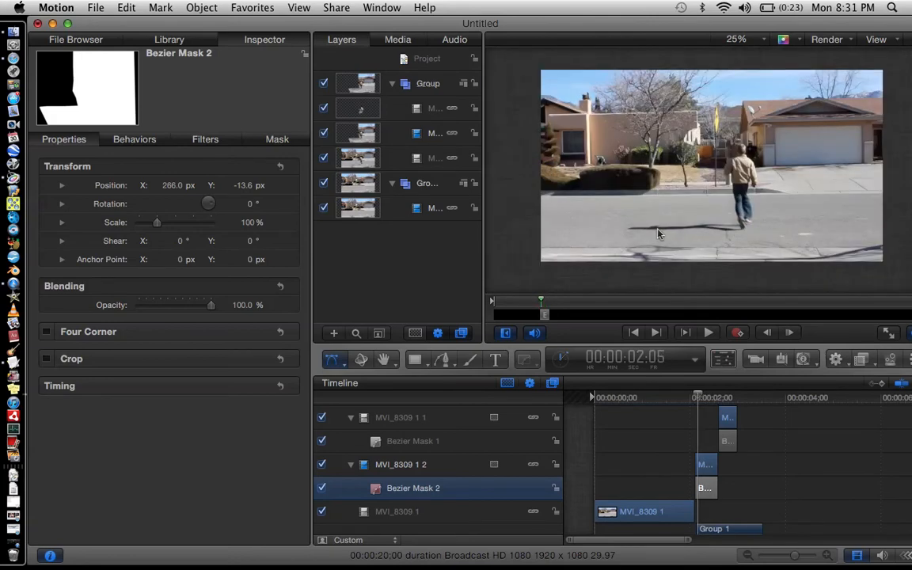
click(736, 332)
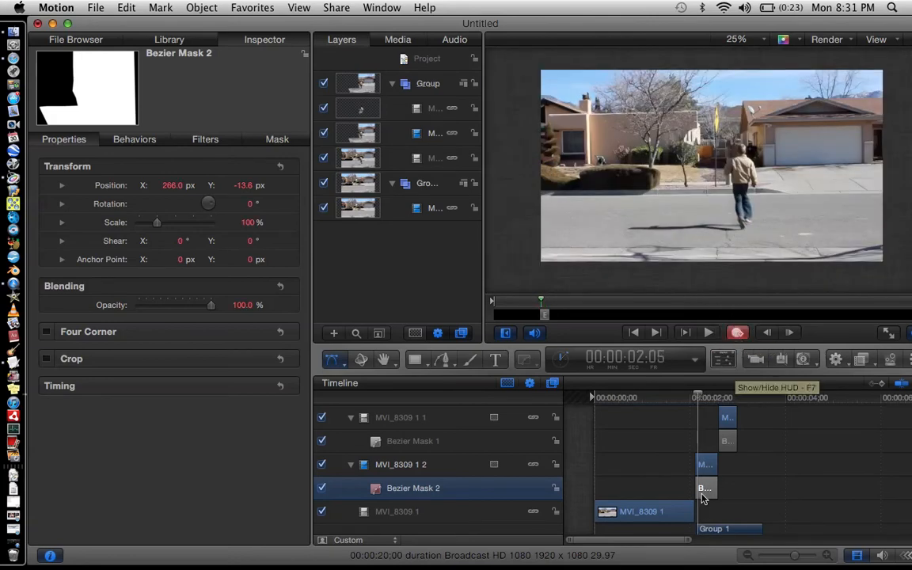
Step to 00:00:02:08 and move Bezier Mask 2 to follow the person, recording a position keyframe.
key(Right)
key(Right)
key(Right)
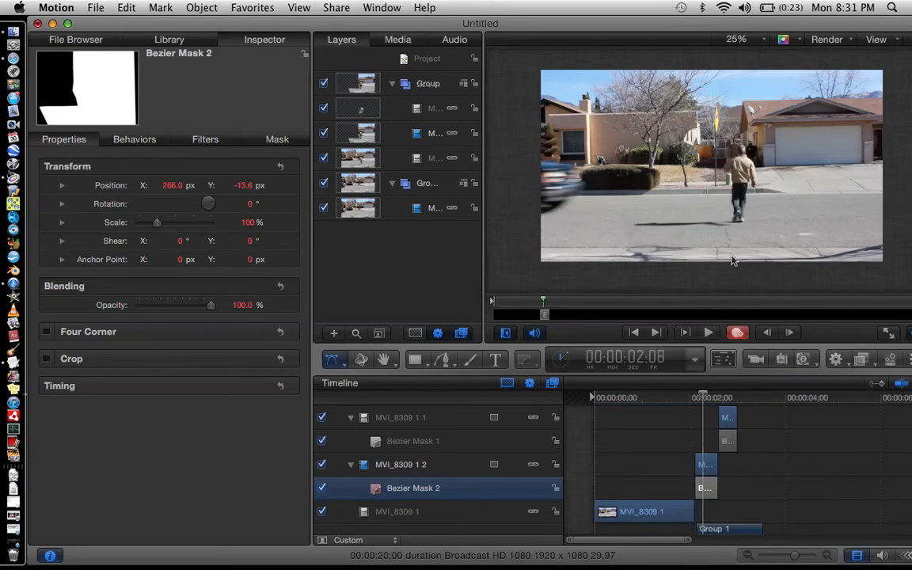
mouse_move(732, 254)
mouse_down()
mouse_move(724, 224)
mouse_move(722, 247)
mouse_up()
key(Right)
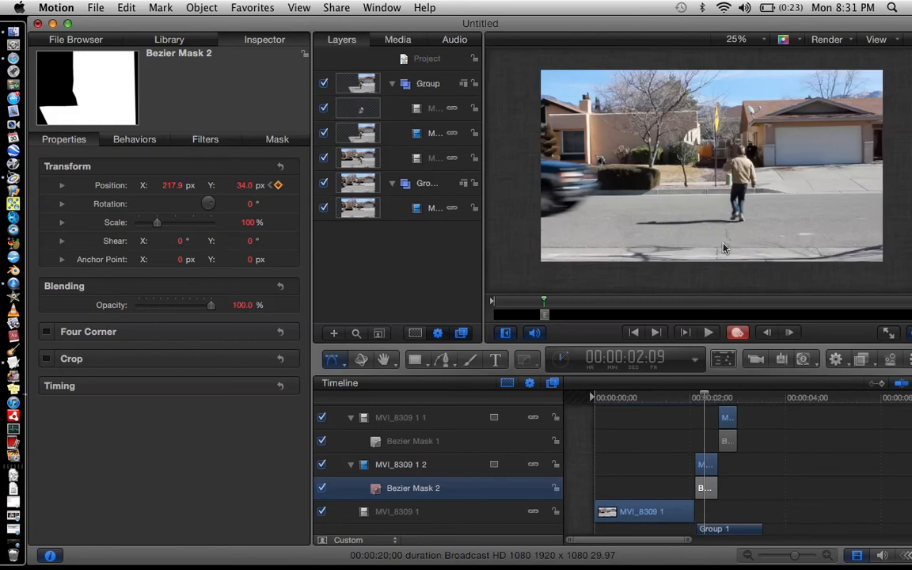
At 00:00:02:11, move Bezier Mask 2 again to keep its edge just behind the person.
key(Right)
key(Right)
key(Right)
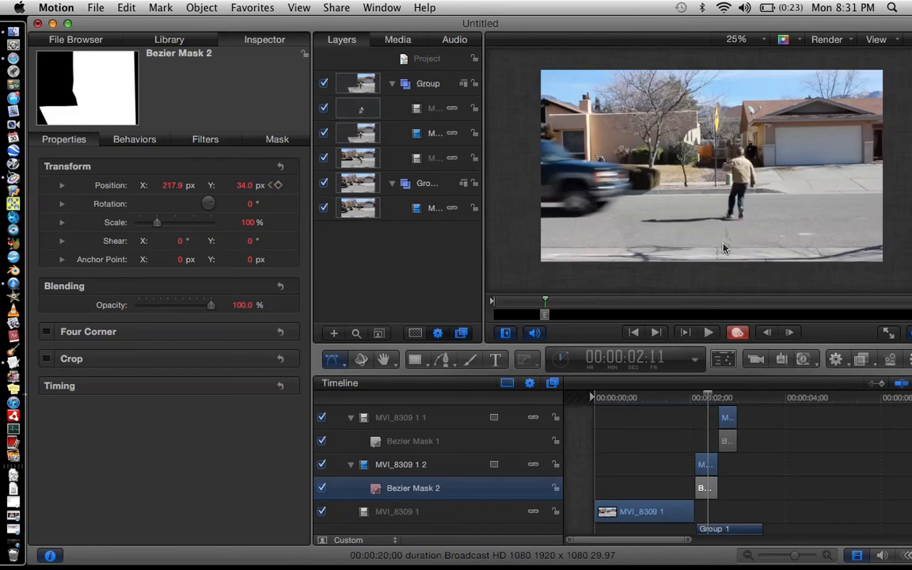
drag(723, 247, 717, 250)
key(Right)
key(Right)
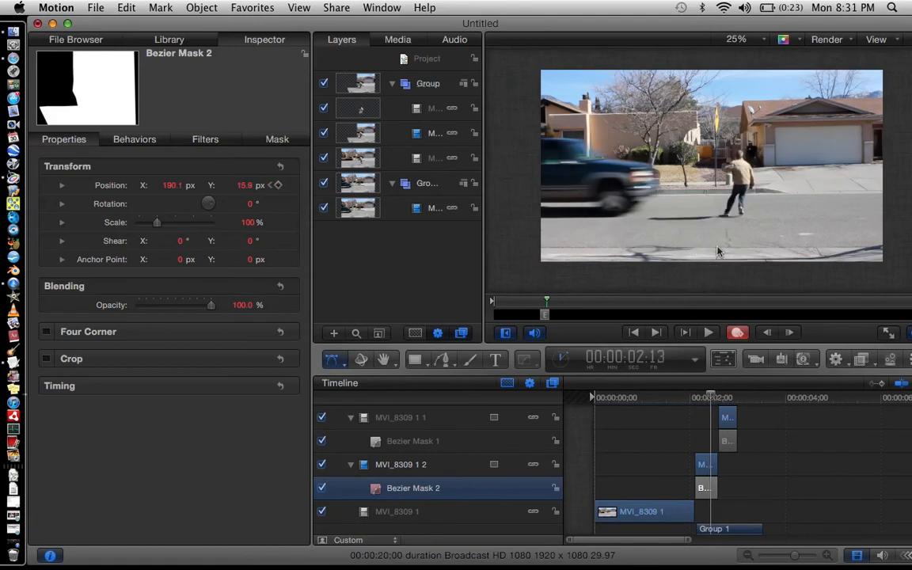
At 00:00:02:16, reposition Bezier Mask 2 and drag its lower-left and upper control points in toward the person.
key(Right)
key(Right)
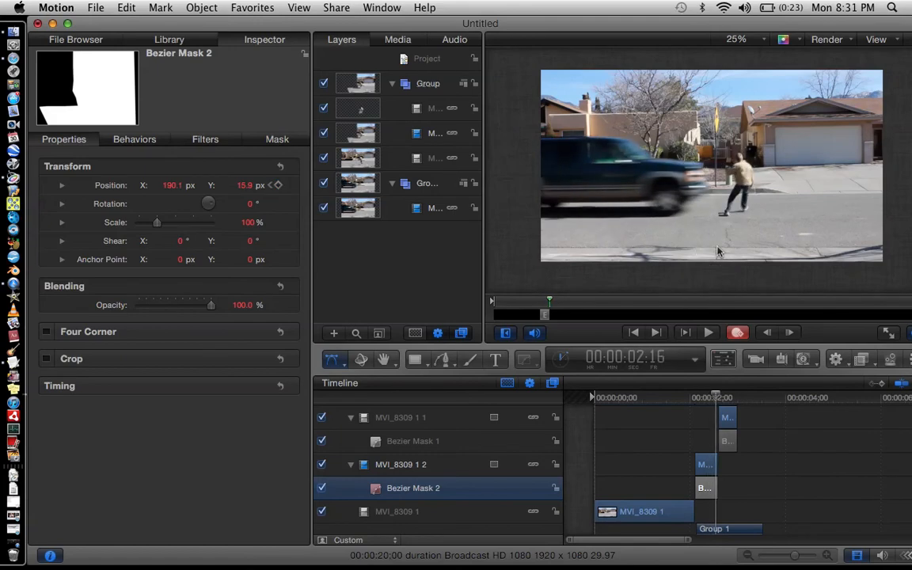
mouse_move(704, 203)
mouse_down()
mouse_move(716, 205)
mouse_move(709, 210)
mouse_move(707, 200)
mouse_move(708, 210)
mouse_move(698, 178)
mouse_move(710, 199)
mouse_up()
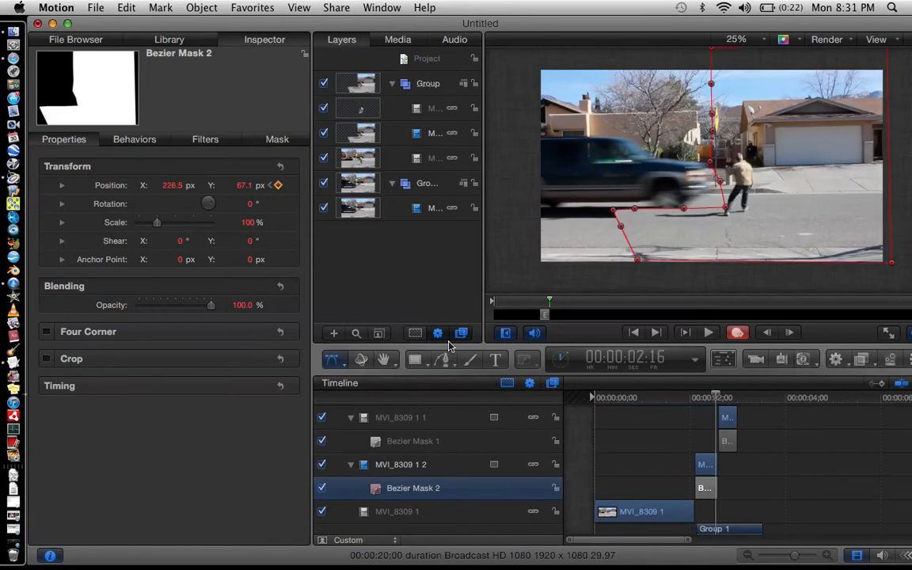
drag(613, 210, 722, 207)
drag(711, 161, 715, 158)
At 00:00:02:17, pull the mask's control point beside the person's back upward.
key(Right)
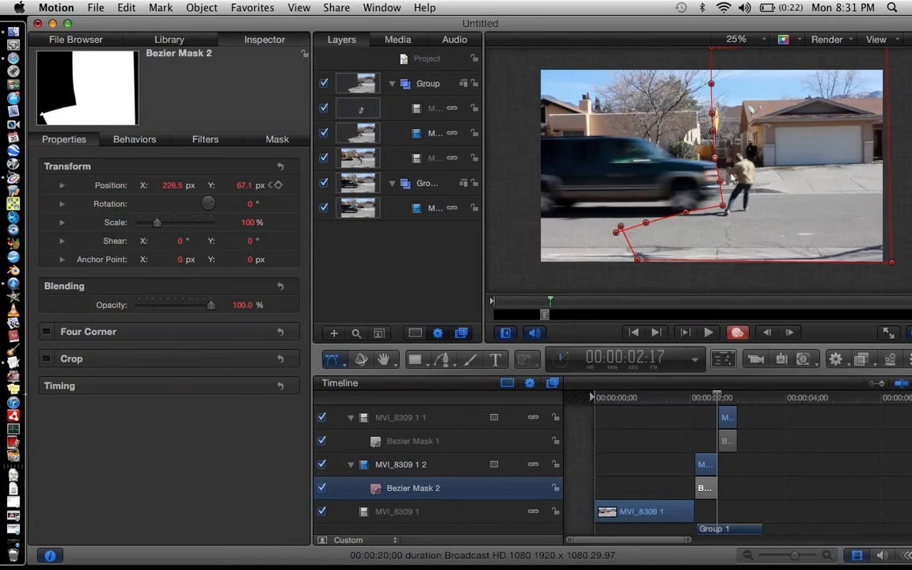
click(724, 183)
drag(721, 182, 721, 158)
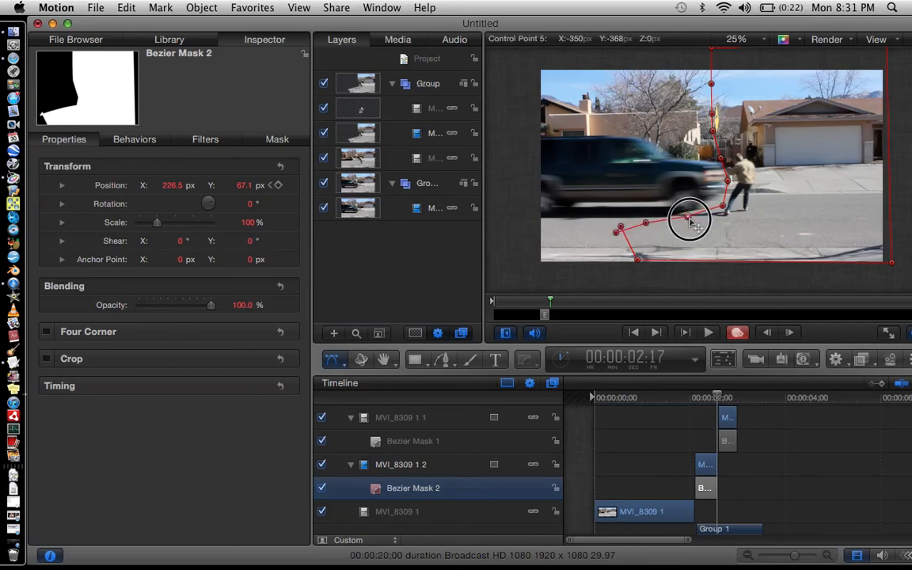
key(Right)
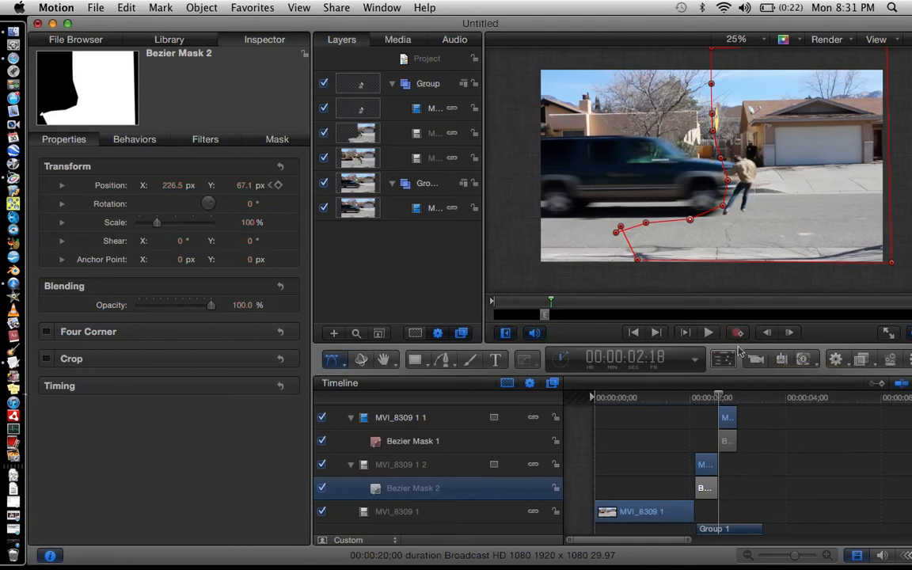
Deselect the mask, play the sequence and step back to 00:00:02:18 to review the masked frames.
click(750, 434)
key(Left)
key(space)
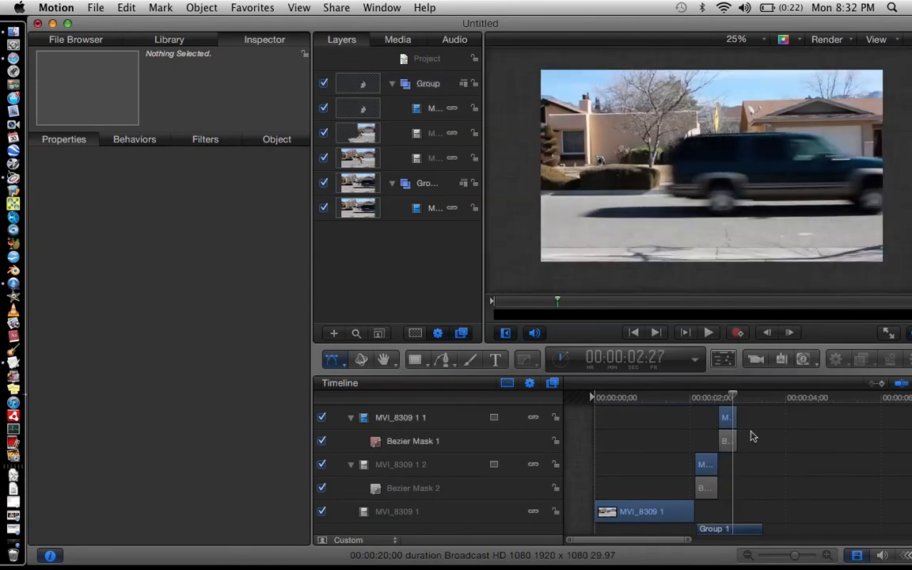
key(Left)
key(Left)
key(Left)
key(Left)
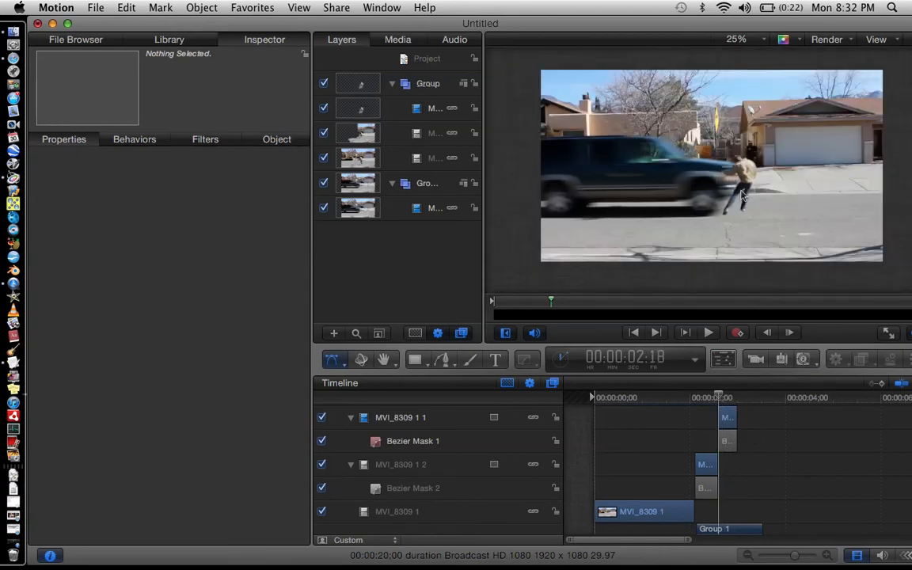
Collapse both groups in the layers list and step forward to 00:00:02:20.
click(391, 83)
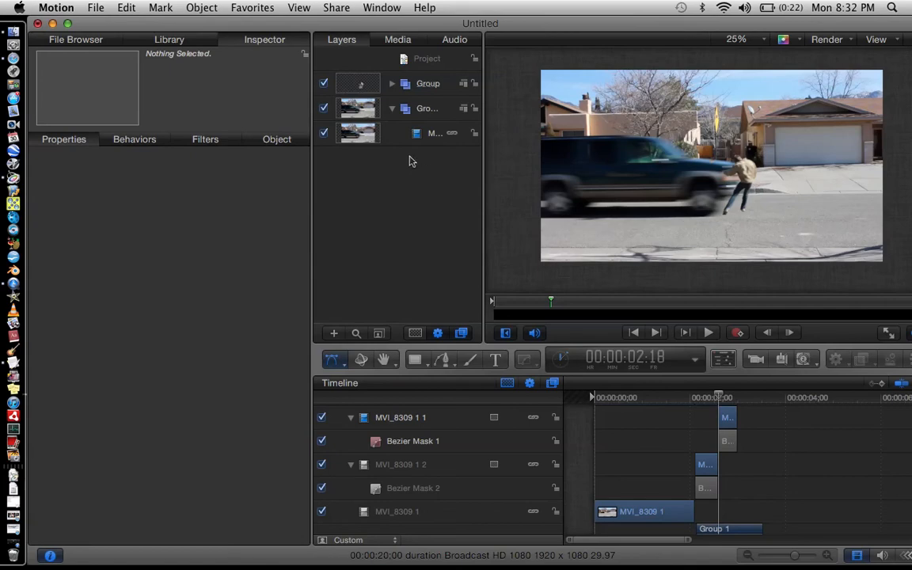
click(391, 108)
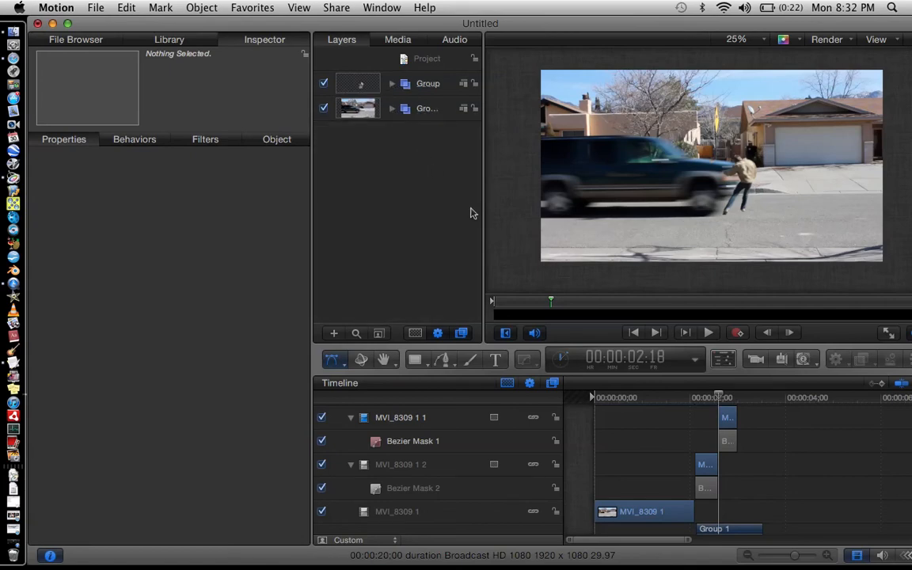
key(Right)
key(Right)
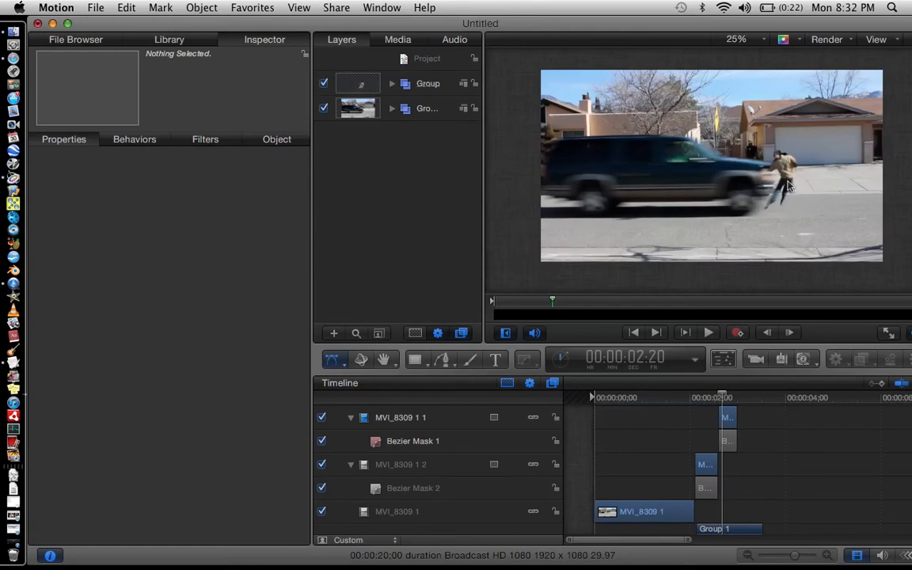
Turn on Motion Blur in the render options.
click(837, 41)
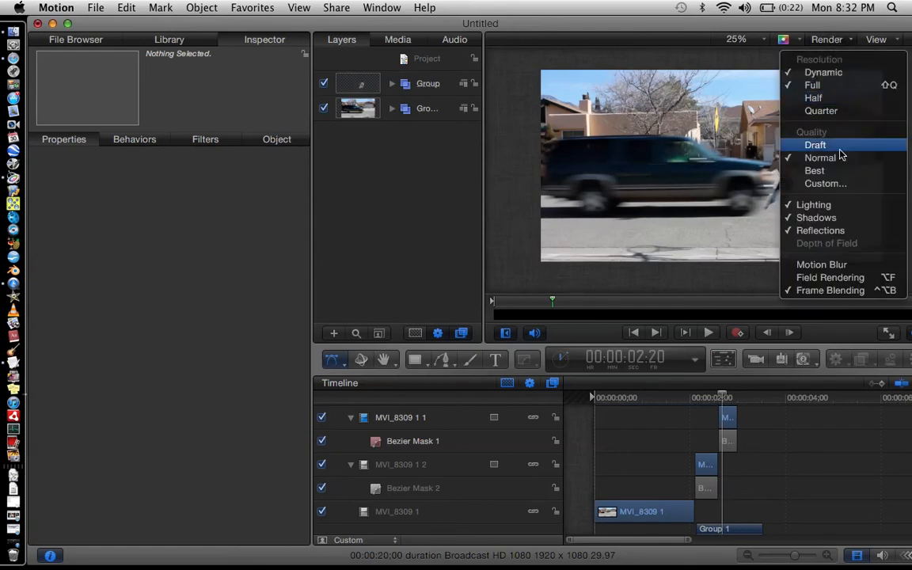
click(832, 266)
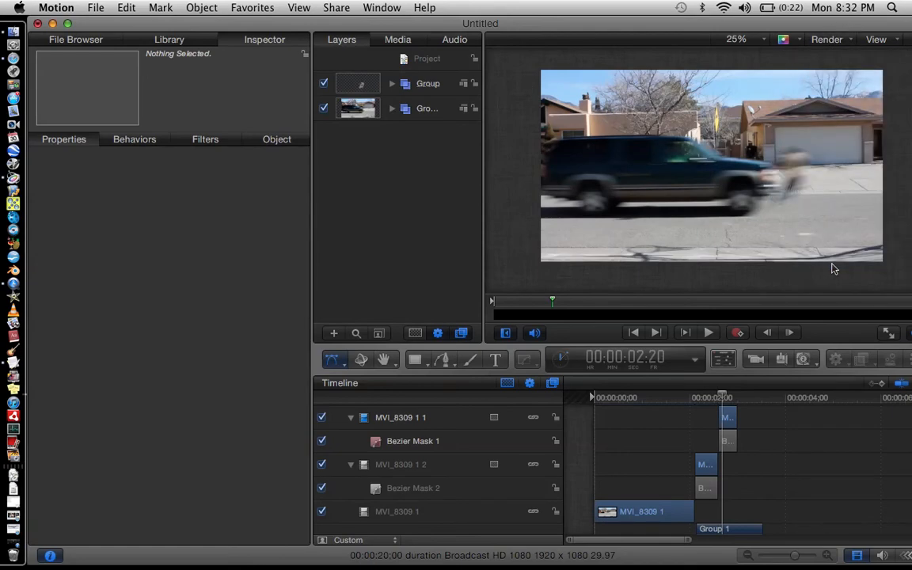
Step back and forth through the frames around 00:00:02:13 to 00:00:02:15 to examine the motion blur.
key(Left)
key(Left)
key(Left)
key(Left)
key(Left)
key(Left)
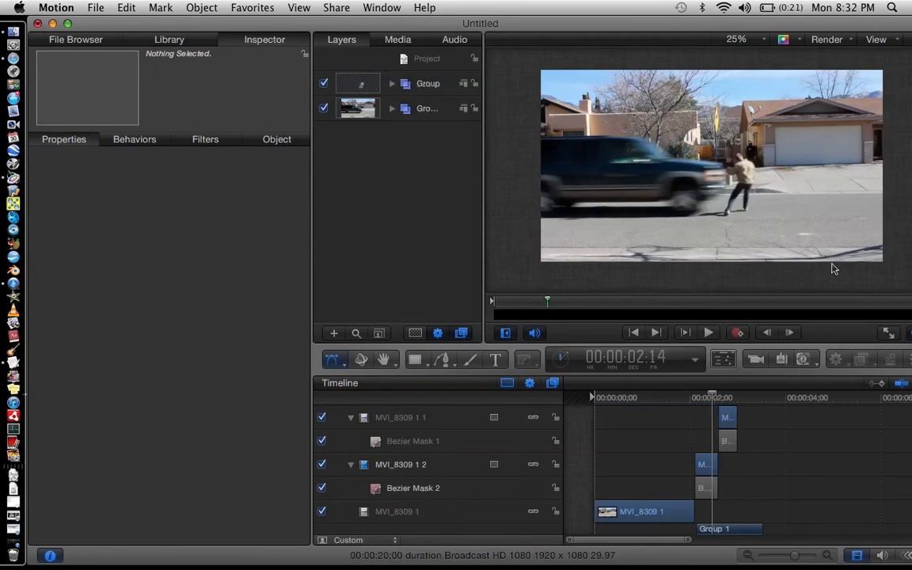
key(Left)
key(Left)
key(Left)
key(Right)
key(Right)
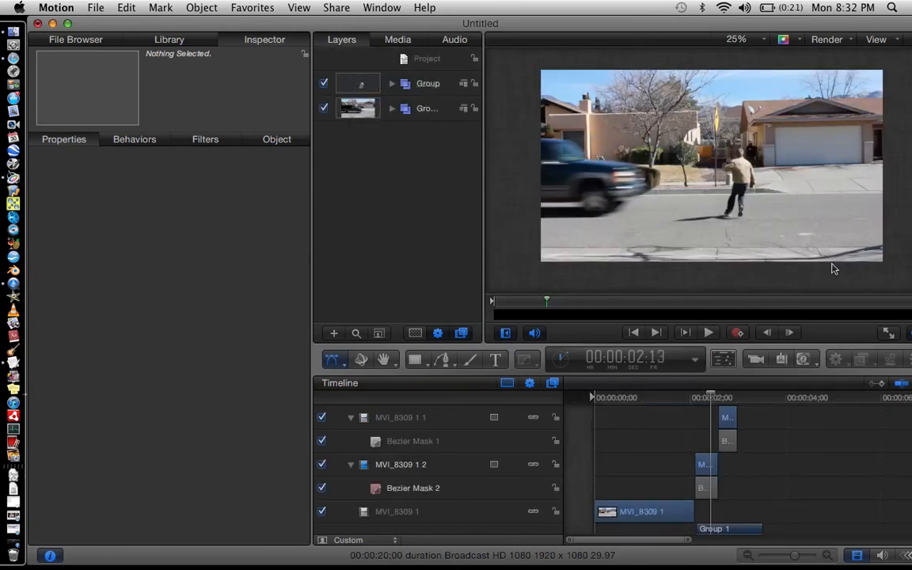
key(Right)
key(Right)
key(Left)
key(Left)
key(Right)
key(Right)
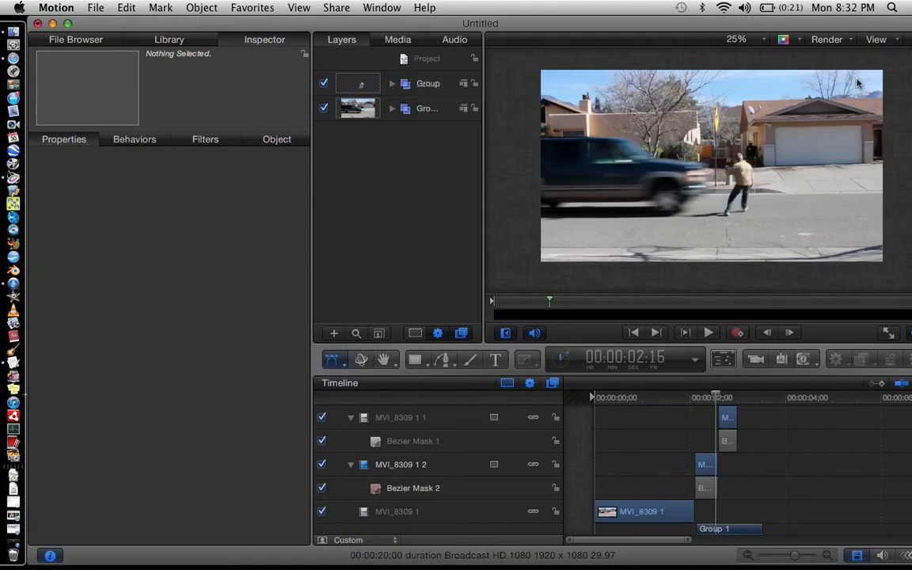
Turn Motion Blur off again in the render options.
click(826, 39)
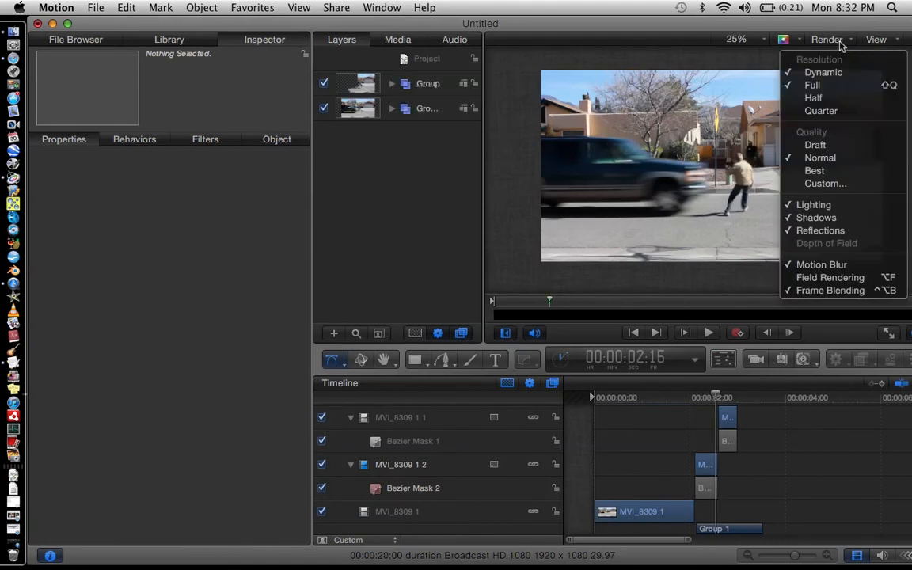
click(828, 269)
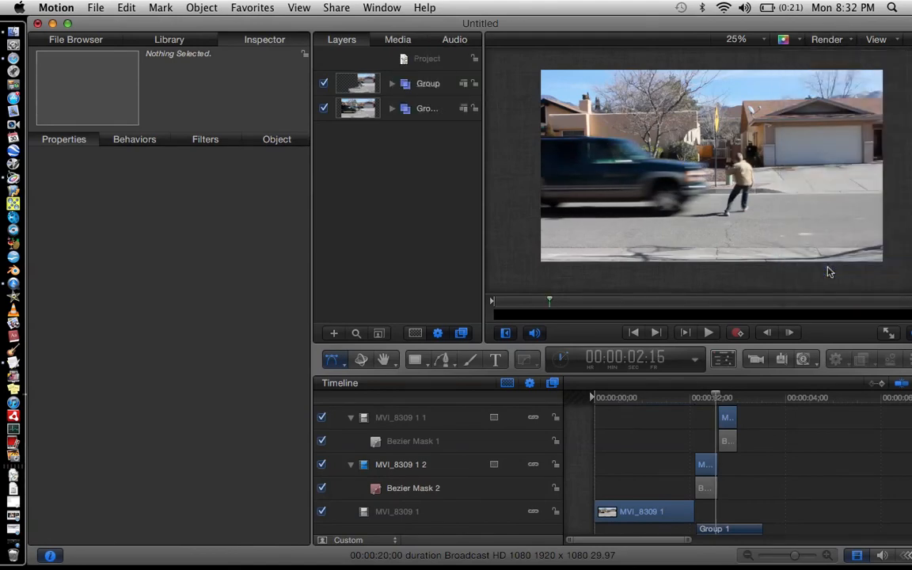
Step to 00:00:02:19, select Bezier Mask 1 and set its Feather to -2.
key(Right)
key(Right)
key(Right)
key(Right)
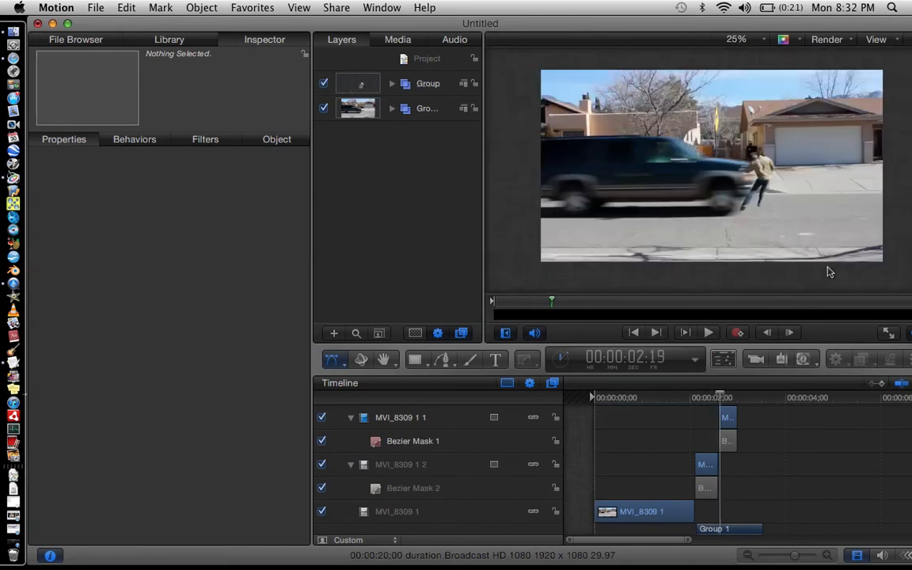
click(726, 441)
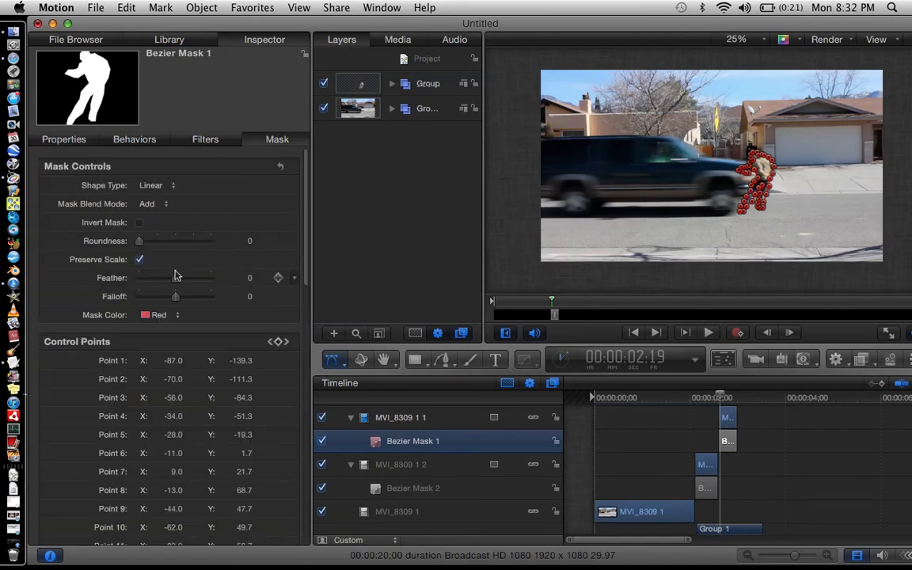
drag(176, 276, 188, 279)
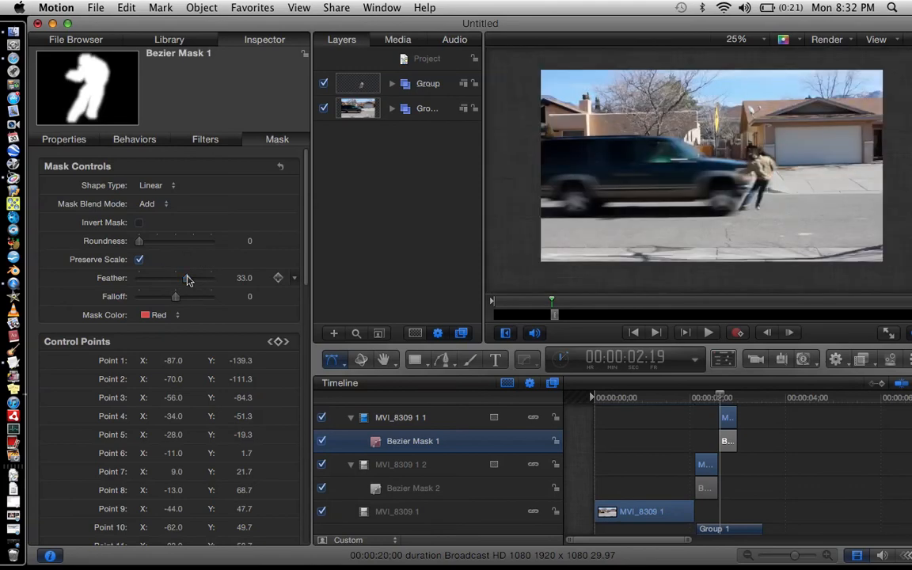
drag(188, 280, 175, 280)
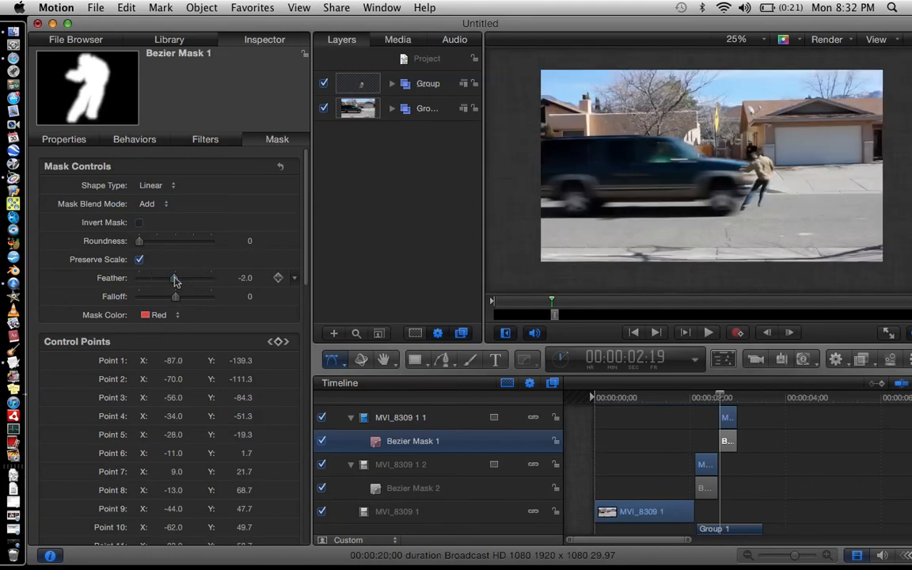
Add a Gaussian Blur filter to Bezier Mask 1 and set its Amount to 69.
click(861, 359)
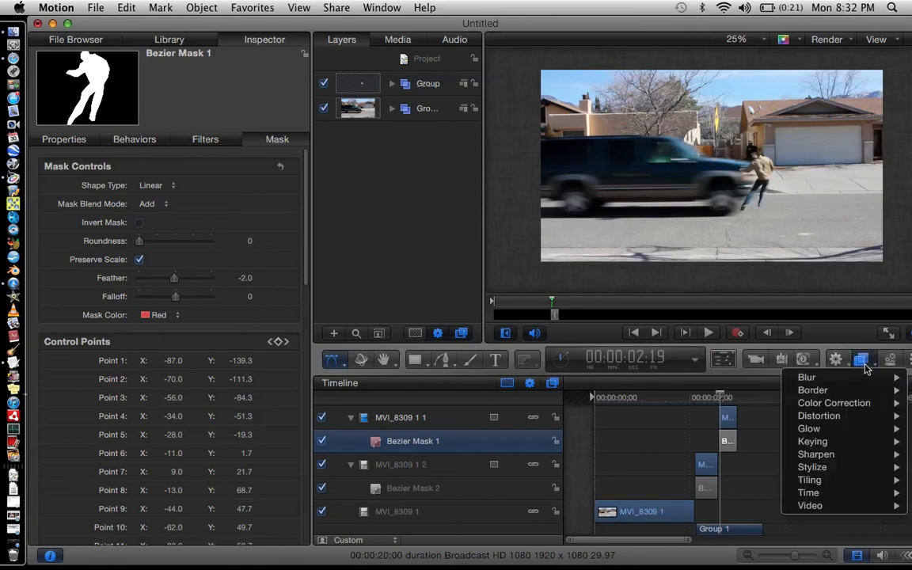
mouse_move(856, 397)
mouse_move(829, 380)
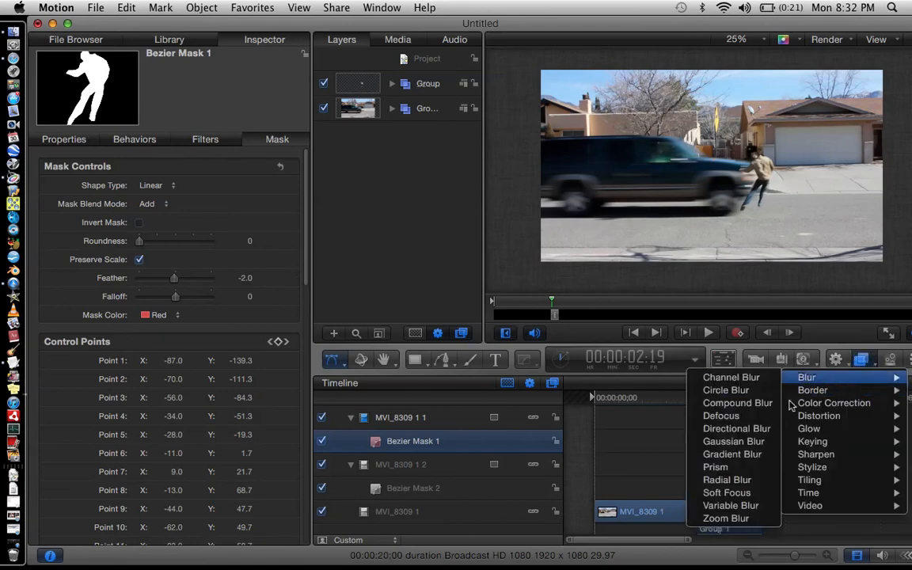
click(764, 443)
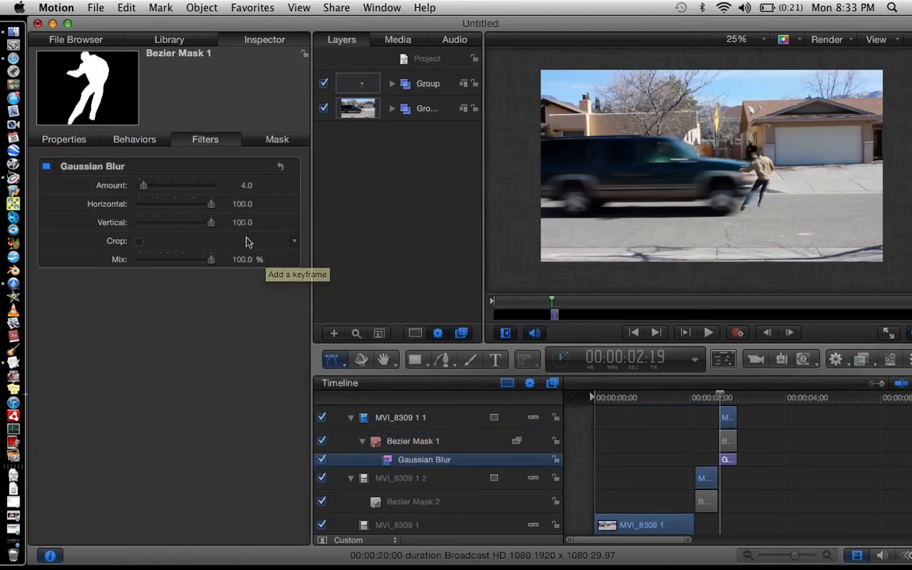
drag(141, 186, 201, 186)
drag(224, 183, 240, 185)
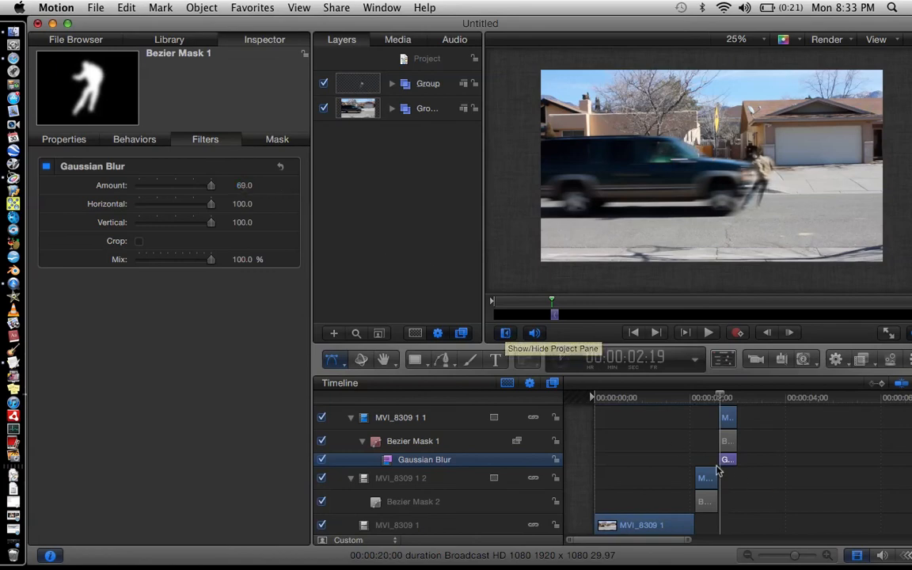
Deselect and step through the frames up to 00:00:02:29, then return the playhead to about 00:00:01:29.
click(690, 461)
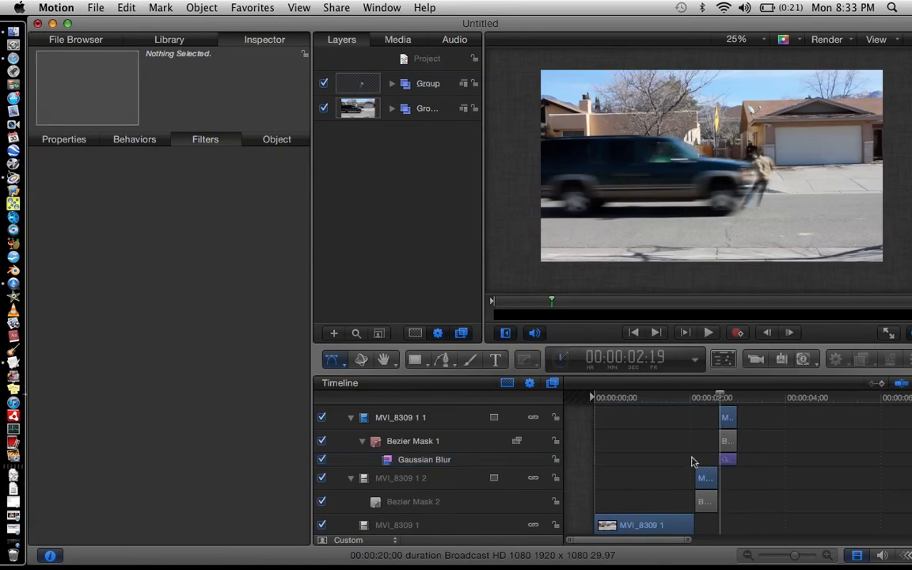
key(Right)
key(Right)
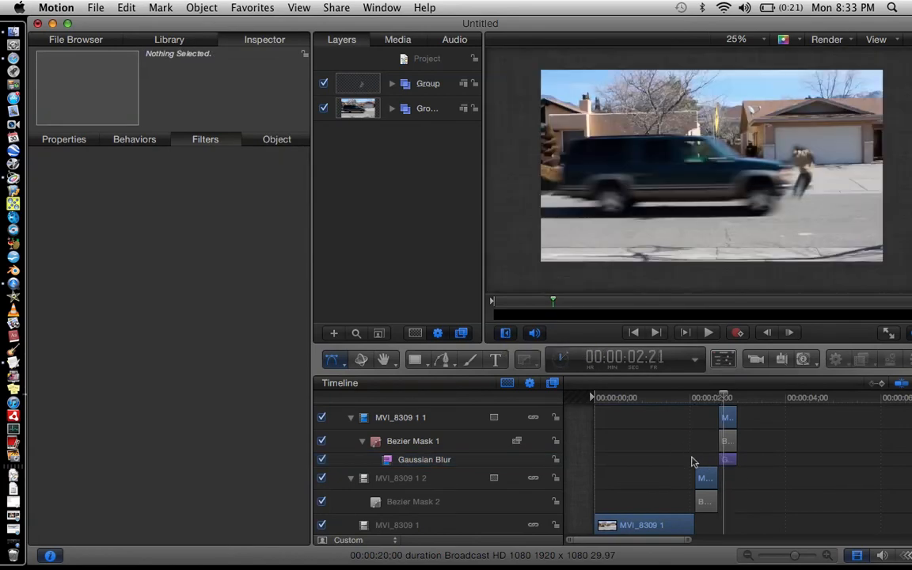
key(Right)
key(Right)
key(Right)
key(Right)
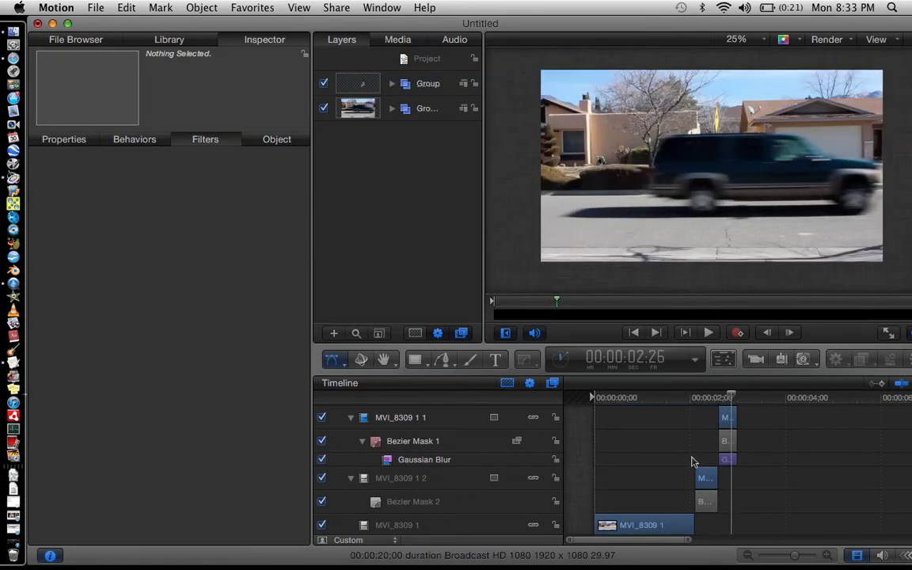
key(Right)
key(Right)
key(Right)
key(Right)
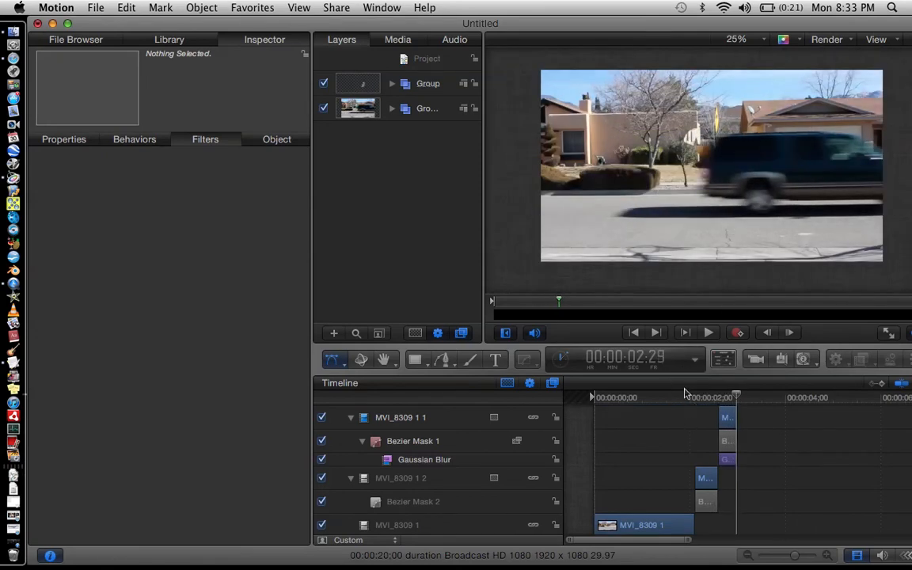
click(691, 397)
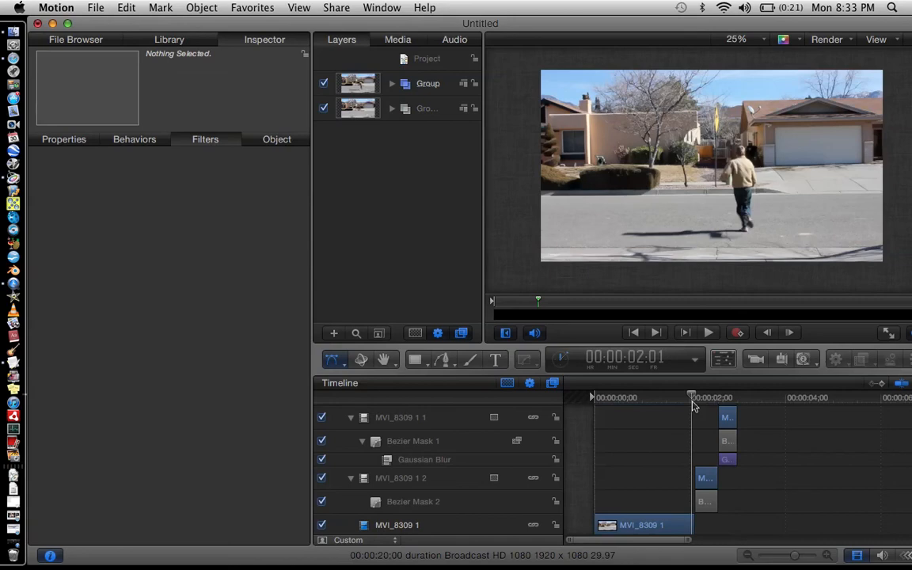
key(Left)
key(Left)
scroll(688, 481, up, 3)
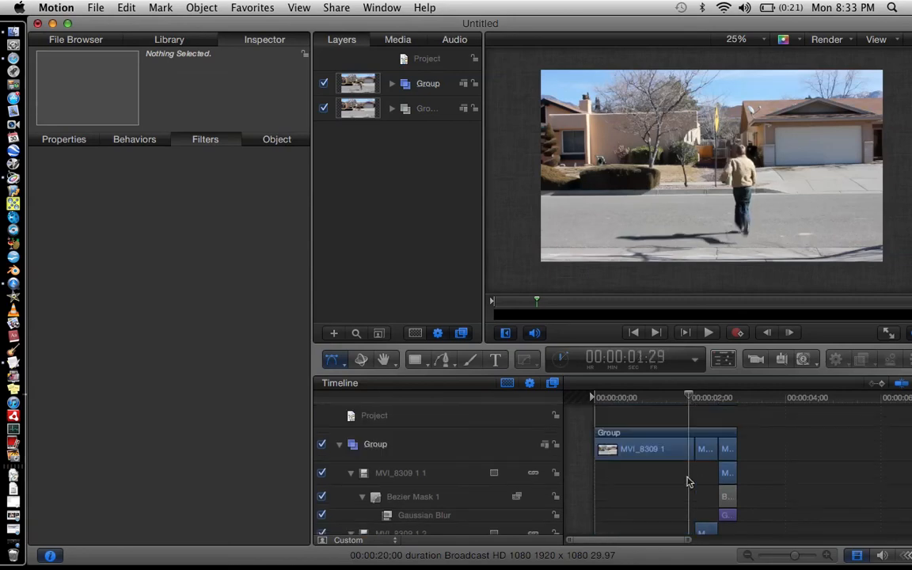
Step forward frame by frame from 00:00:01:29 to 00:00:02:27 to preview the masked ghosting effect.
key(Right)
key(Right)
key(Right)
key(Right)
key(Right)
key(Right)
key(Right)
key(Right)
key(Right)
key(Right)
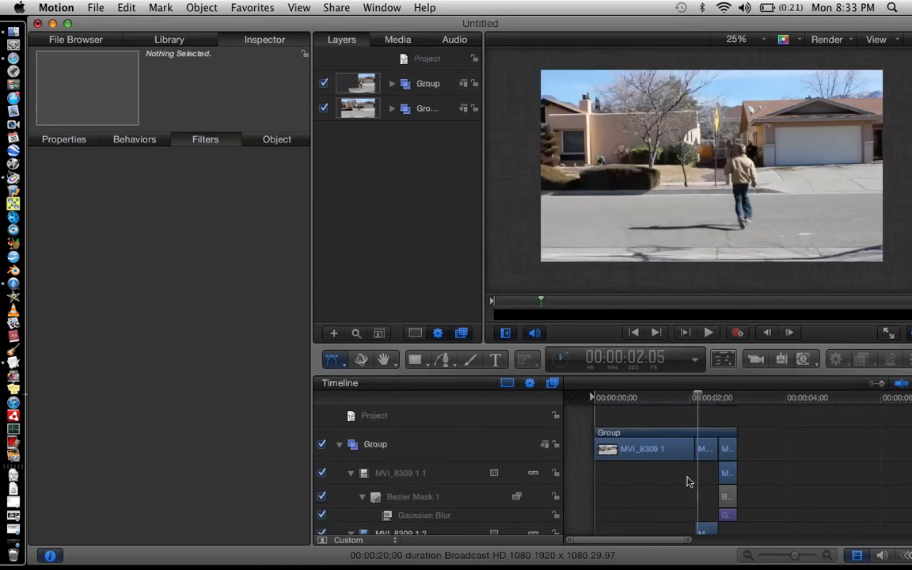
key(Right)
key(Right)
key(Right)
key(Right)
key(Right)
key(Right)
key(Right)
key(Right)
key(Right)
key(Right)
key(Right)
key(Right)
key(Right)
key(Right)
key(Right)
key(Right)
key(Right)
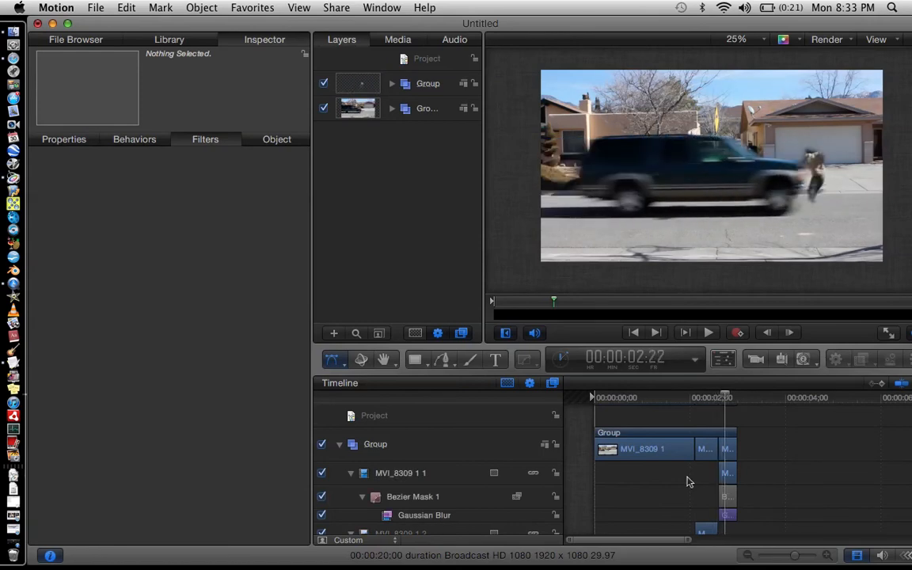
key(Right)
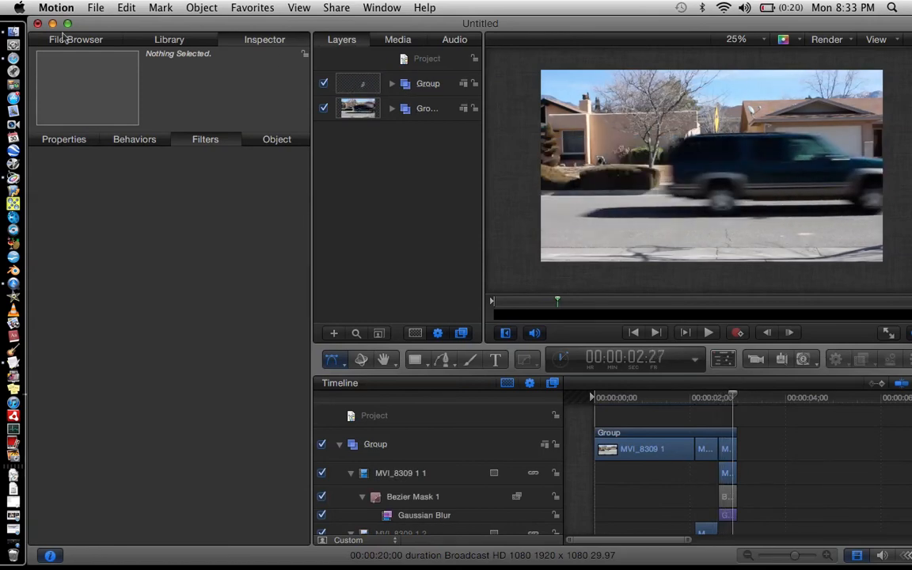
Close the Motion project without saving, then switch to QuickTime Player.
click(37, 26)
click(440, 102)
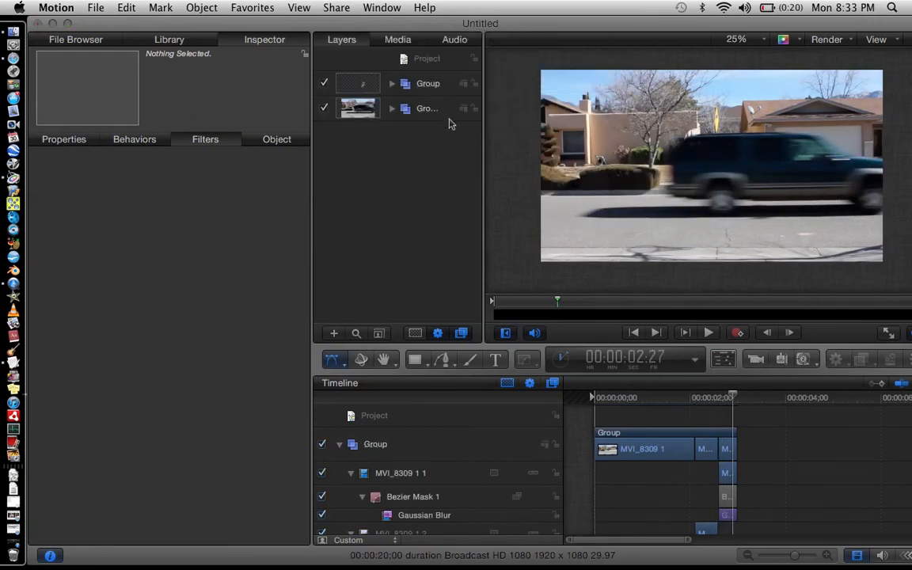
click(468, 185)
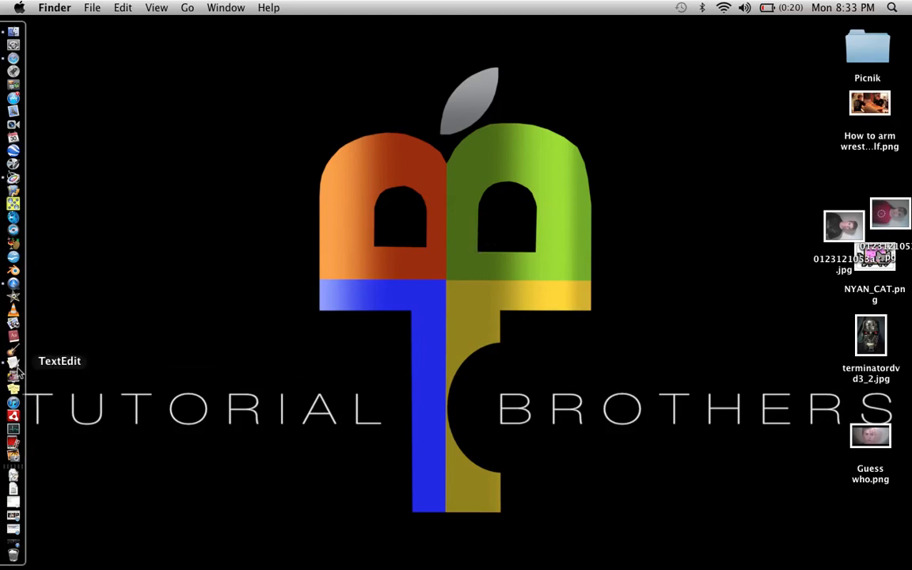
click(13, 256)
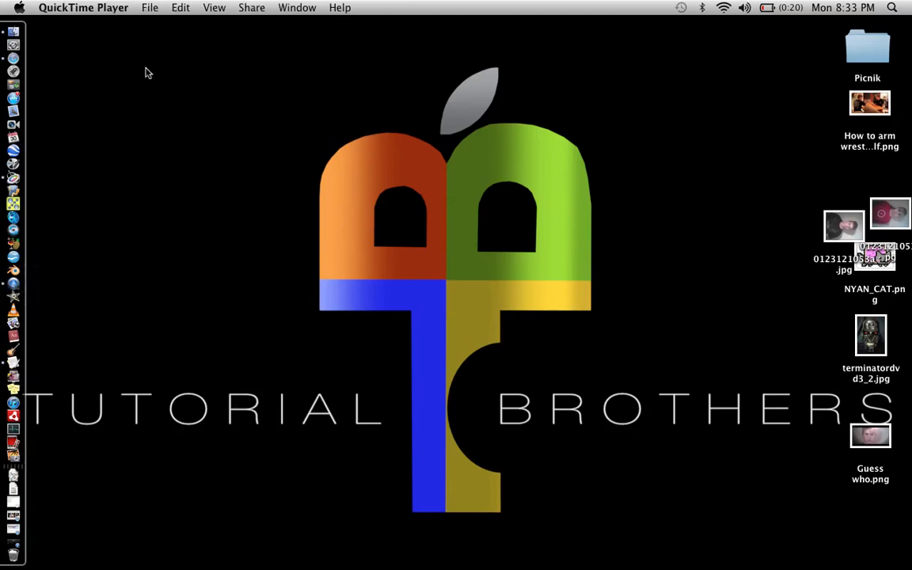